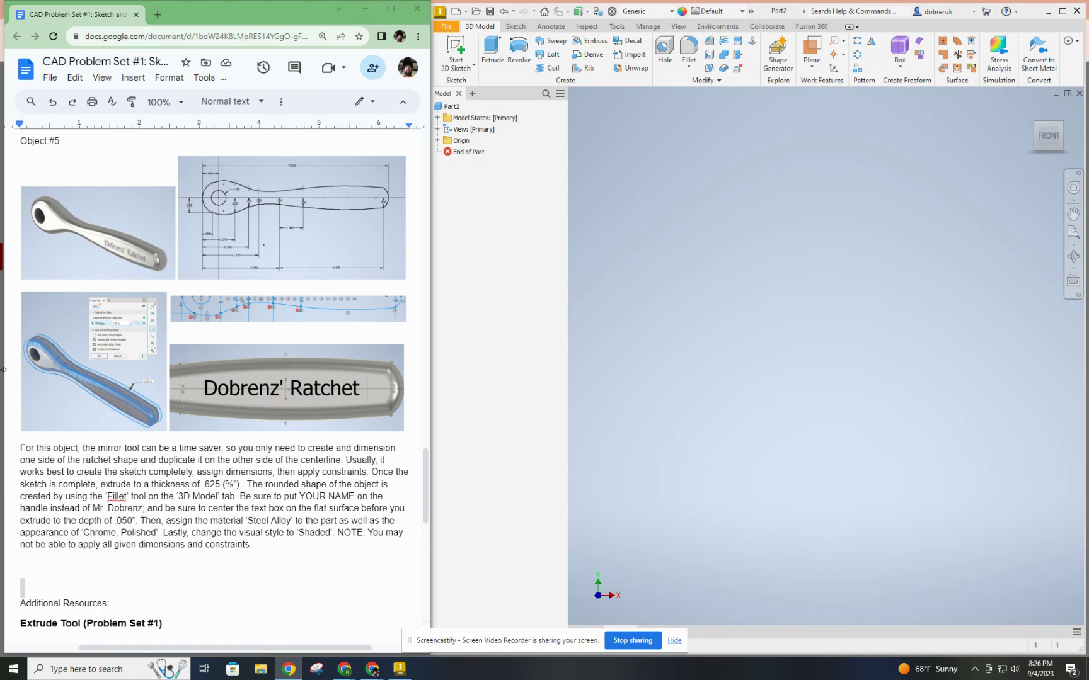
- Enlarge the Object #5 dimensioned ratchet drawing in the reference document until its full length is readable
left_click(48, 205)
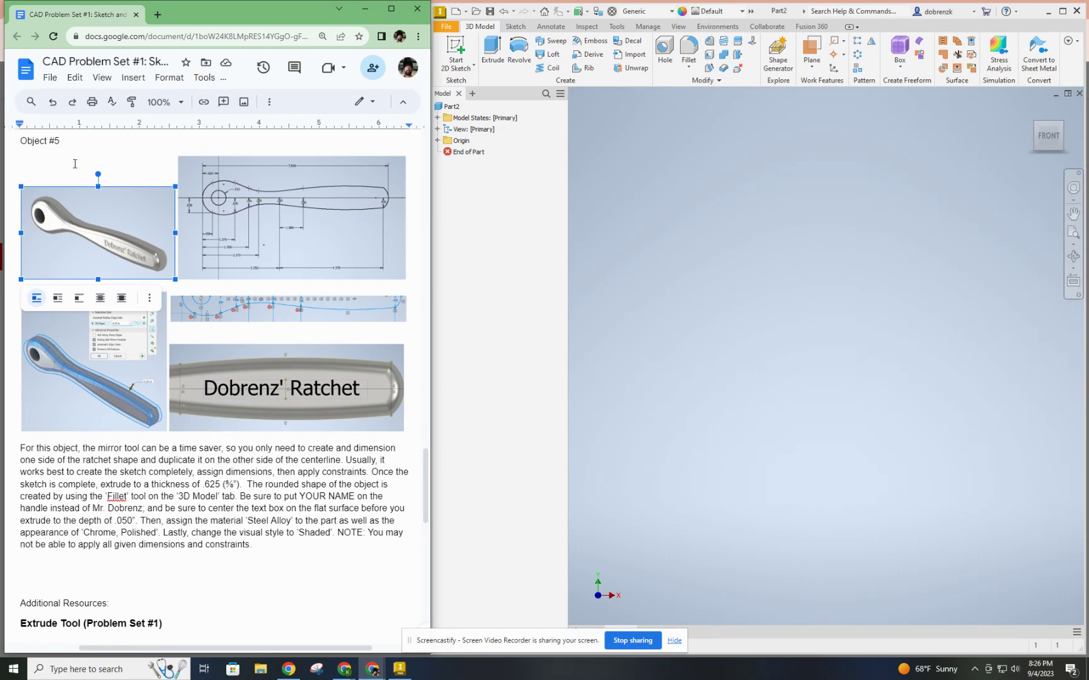
left_click(144, 149)
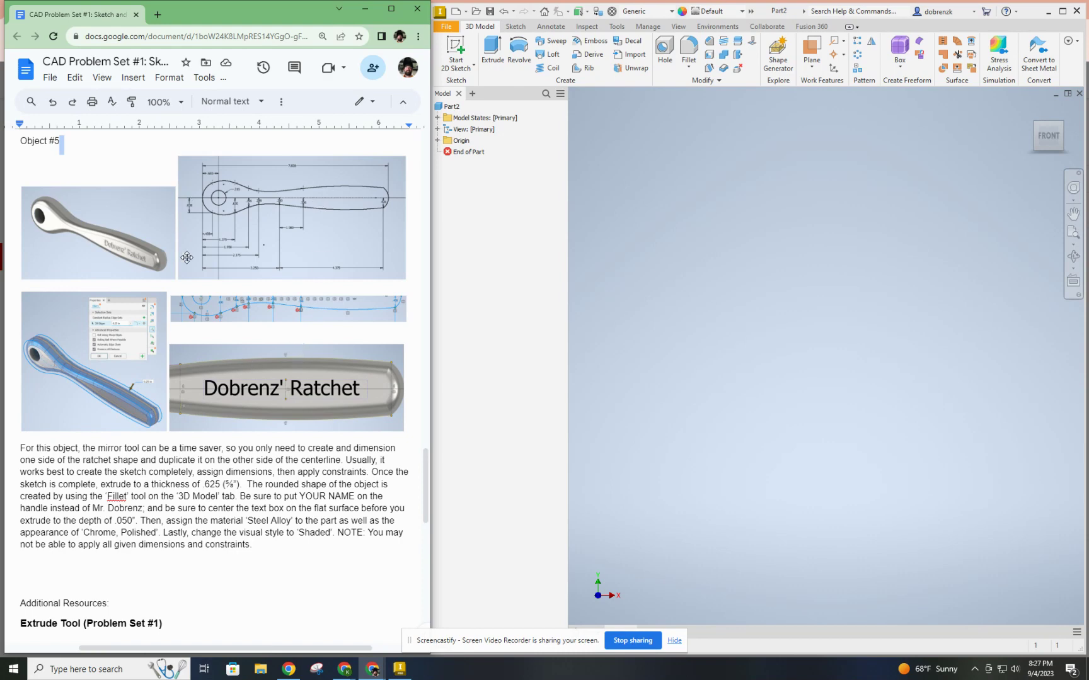
scroll(187, 258, "up", 6, "ctrl")
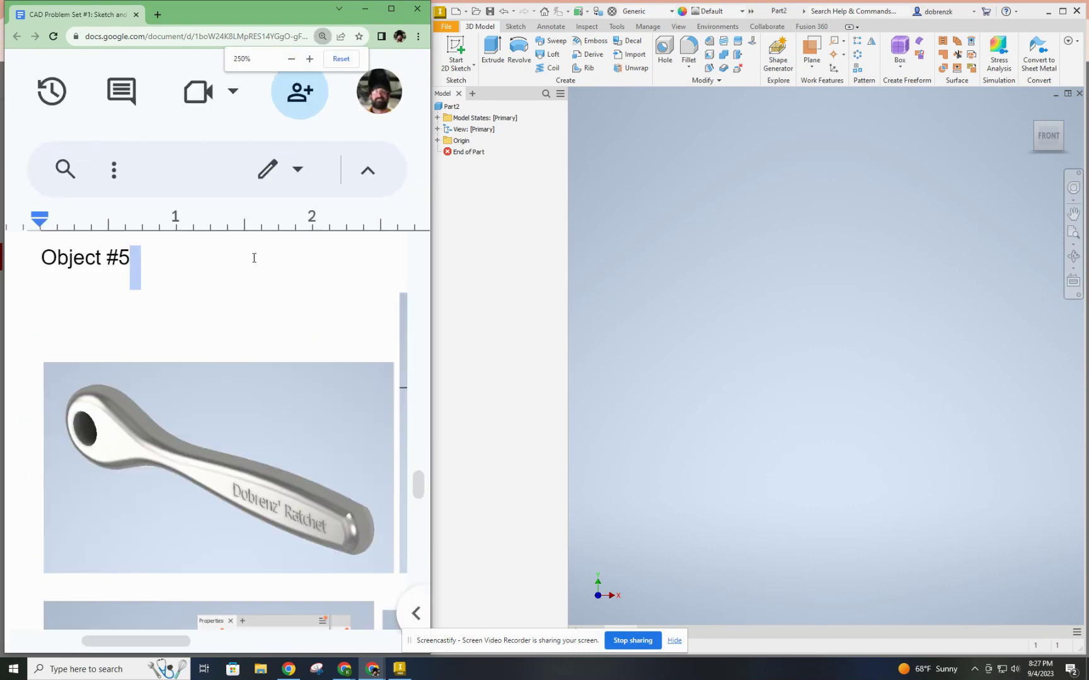
left_click_drag(187, 641, 320, 662)
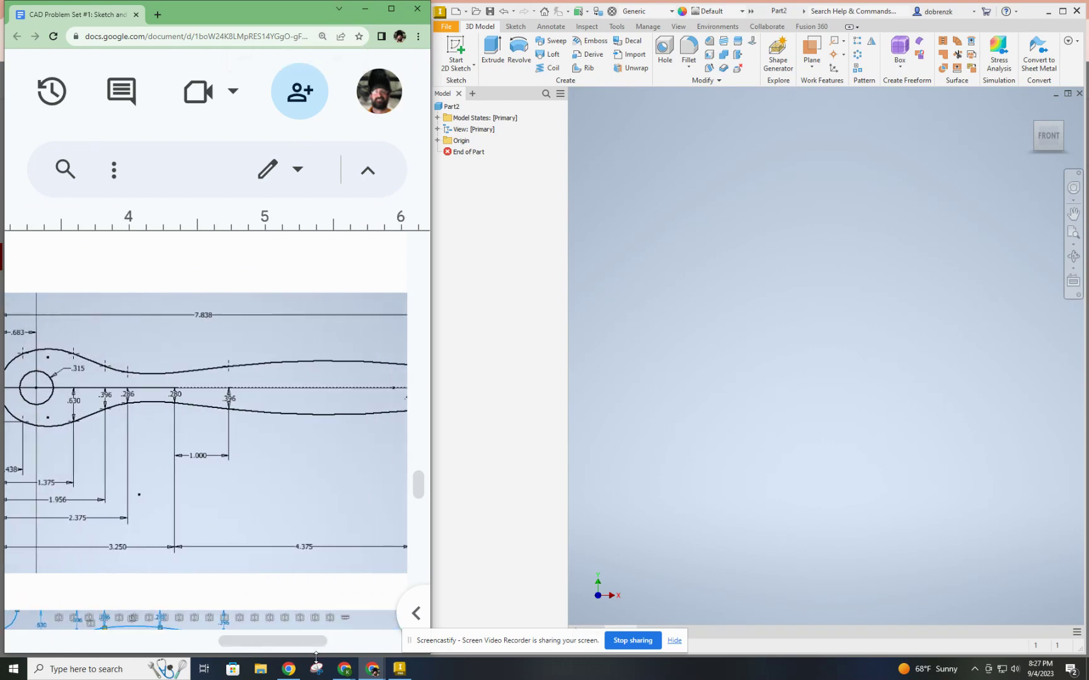
scroll(315, 655, "down", 2, "ctrl")
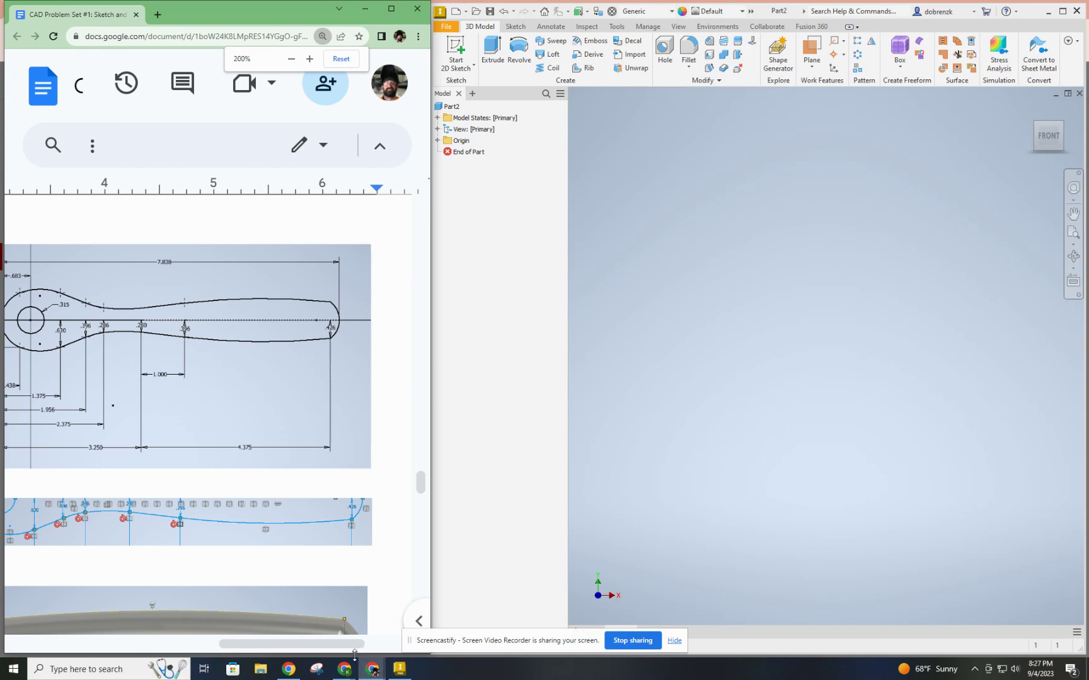
left_click_drag(354, 648, 337, 642)
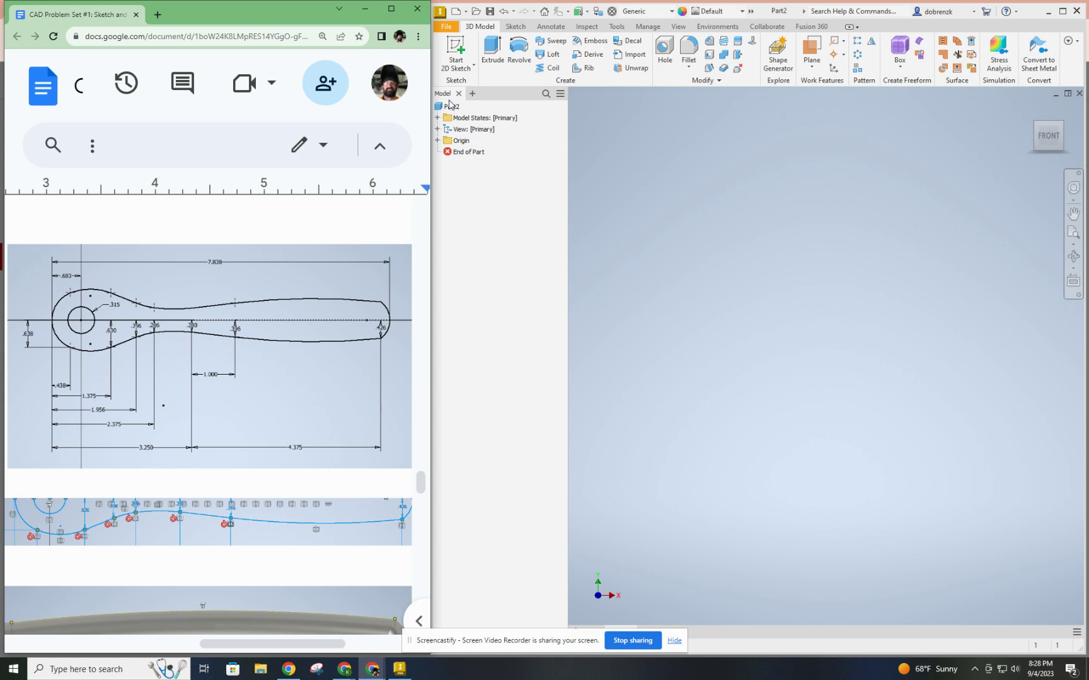
- Start a sketch on the front (XY) plane and draw a downward-bulging three-point arc with both ends on the horizontal axis near the origin
left_click(464, 48)
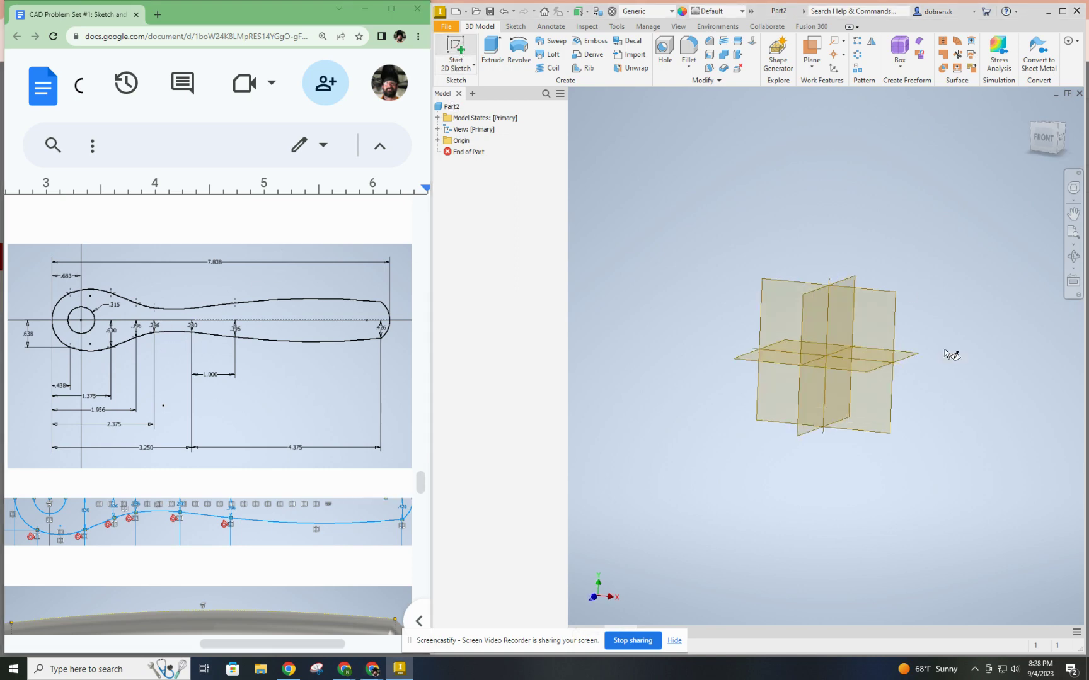
left_click(865, 365)
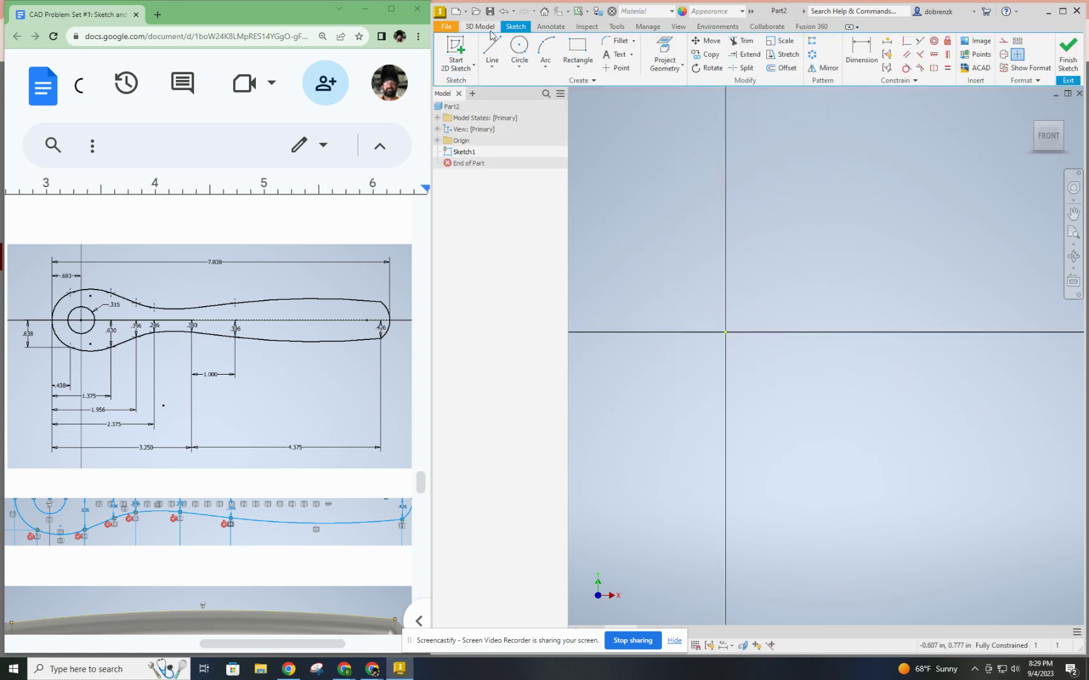
left_click(546, 47)
left_click(681, 332)
left_click(788, 332)
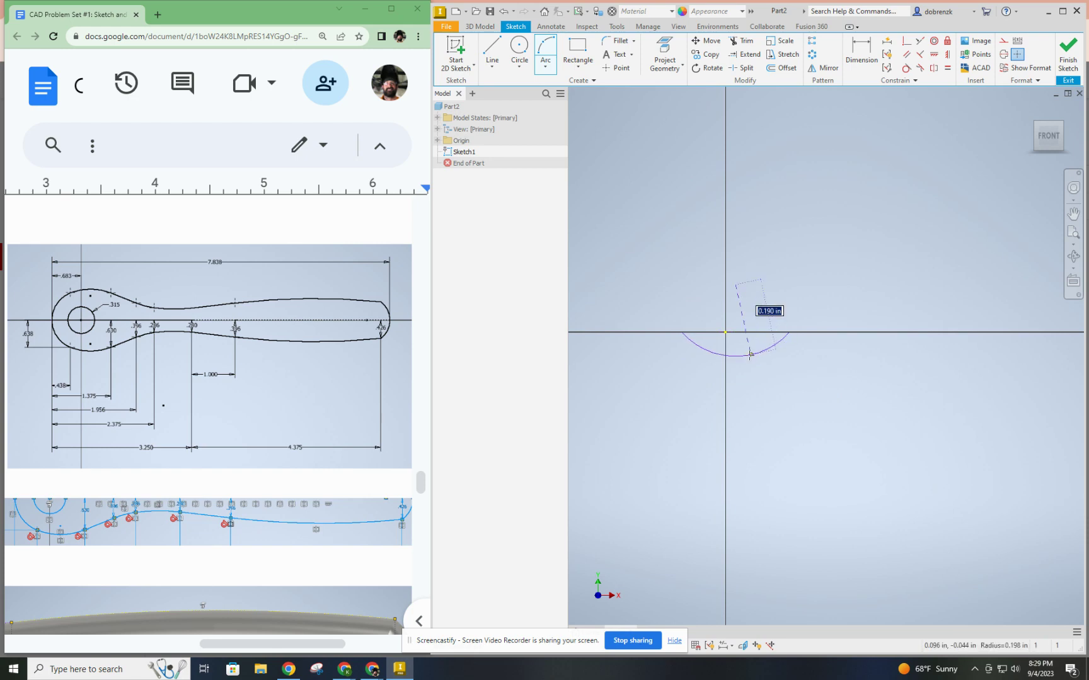
left_click(732, 389)
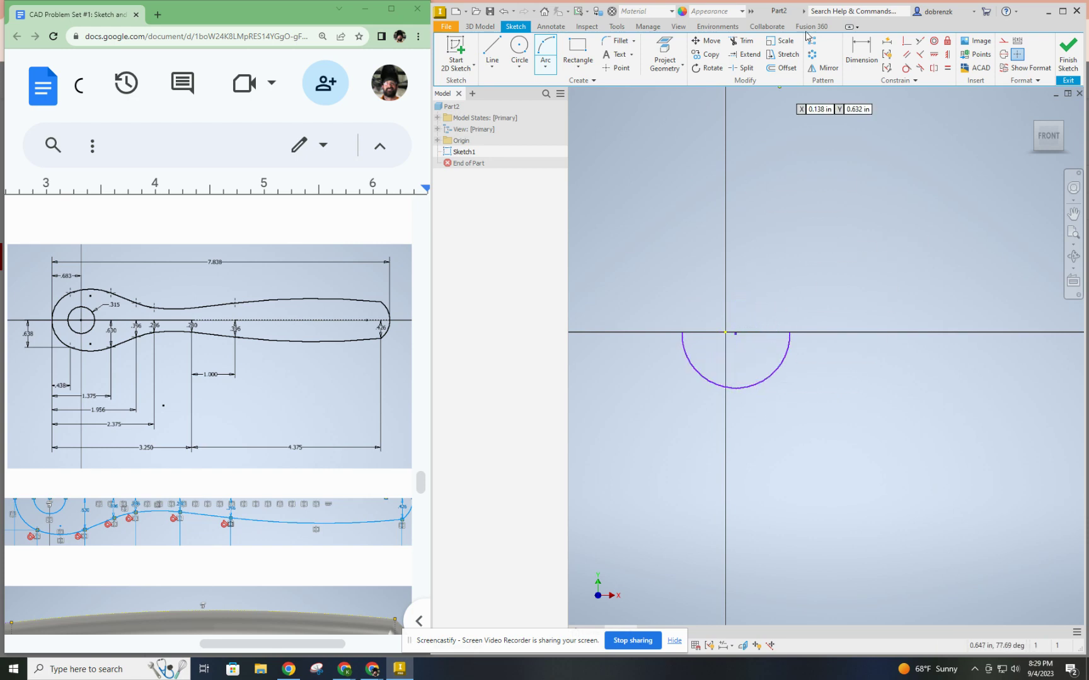
- Make the arc's center point coincident with the sketch origin
left_click(906, 41)
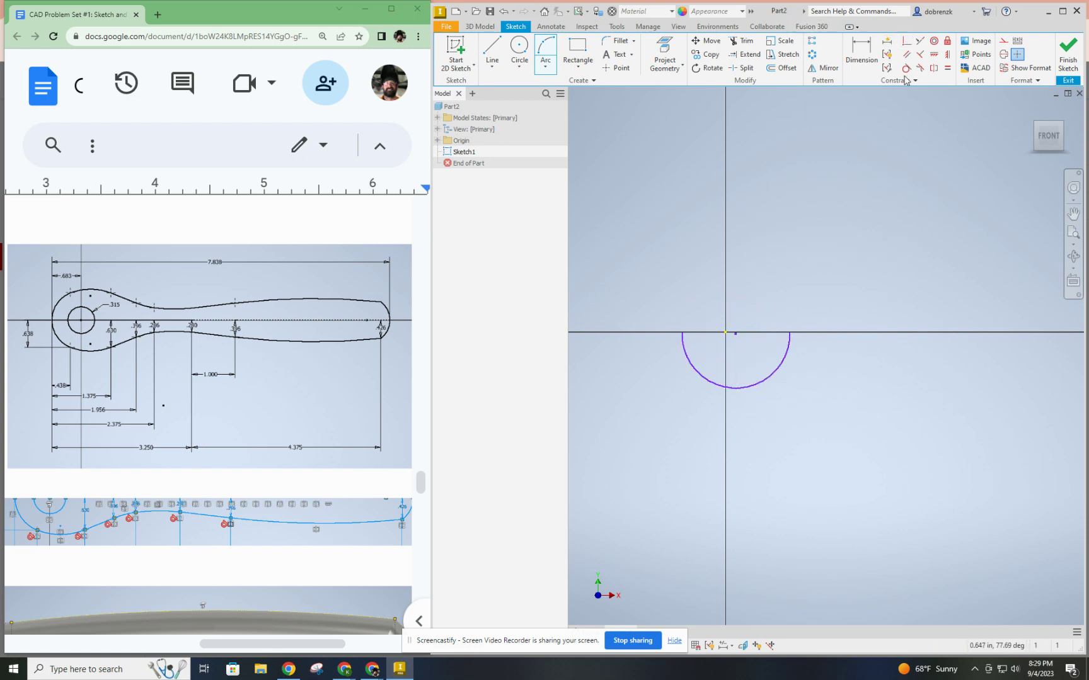
left_click(736, 333)
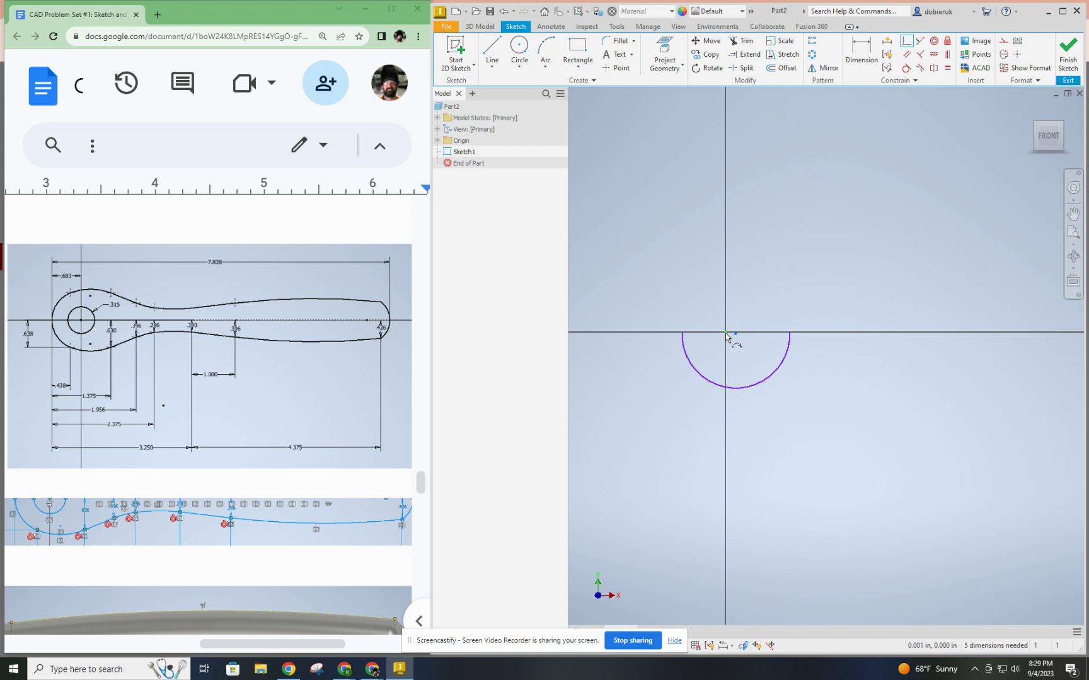
left_click(726, 332)
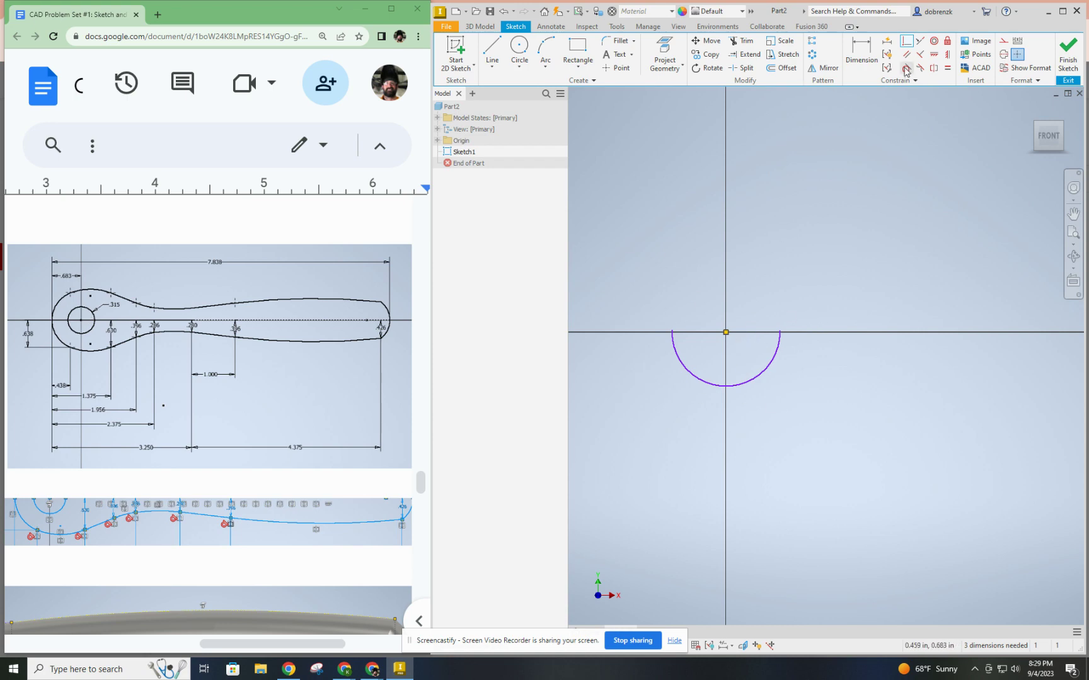
- Draw a horizontal construction line along the axis, from left of the arc through the origin to far right for the handle
scroll(730, 317, "down", 2)
scroll(729, 317, "down", 5)
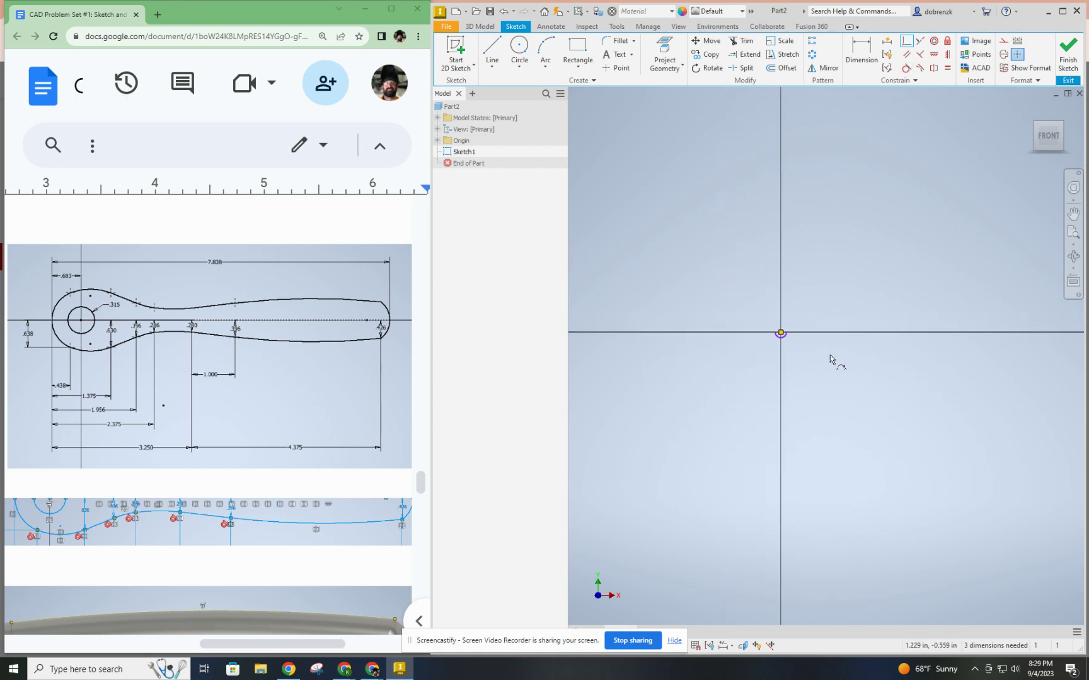
left_click(492, 49)
left_click(1002, 42)
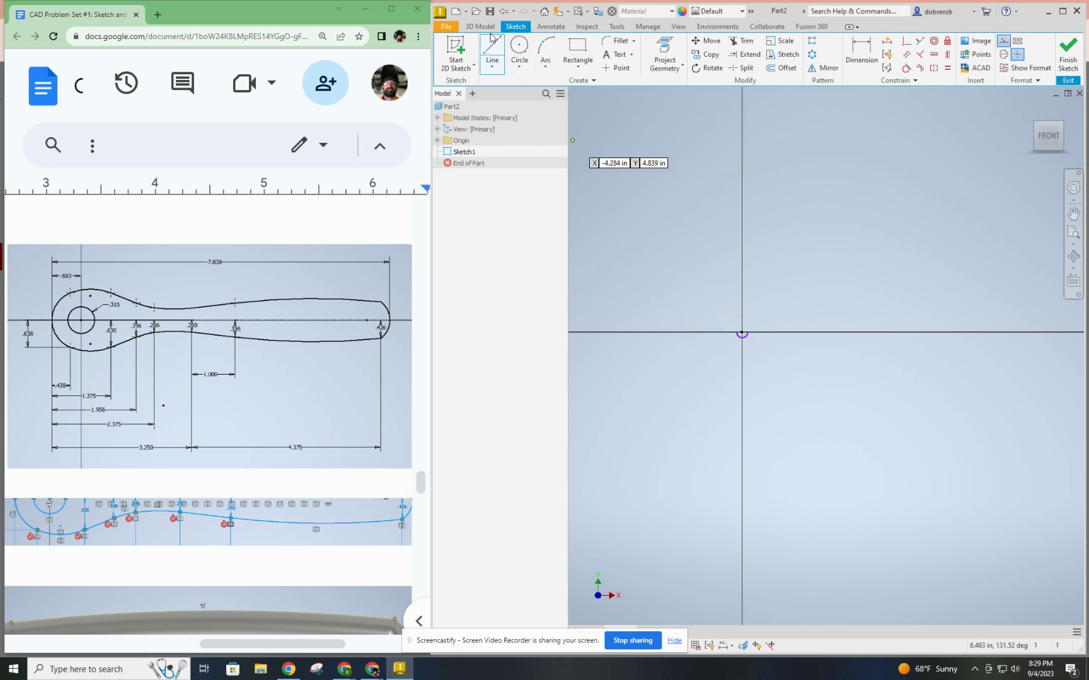
left_click(1003, 41)
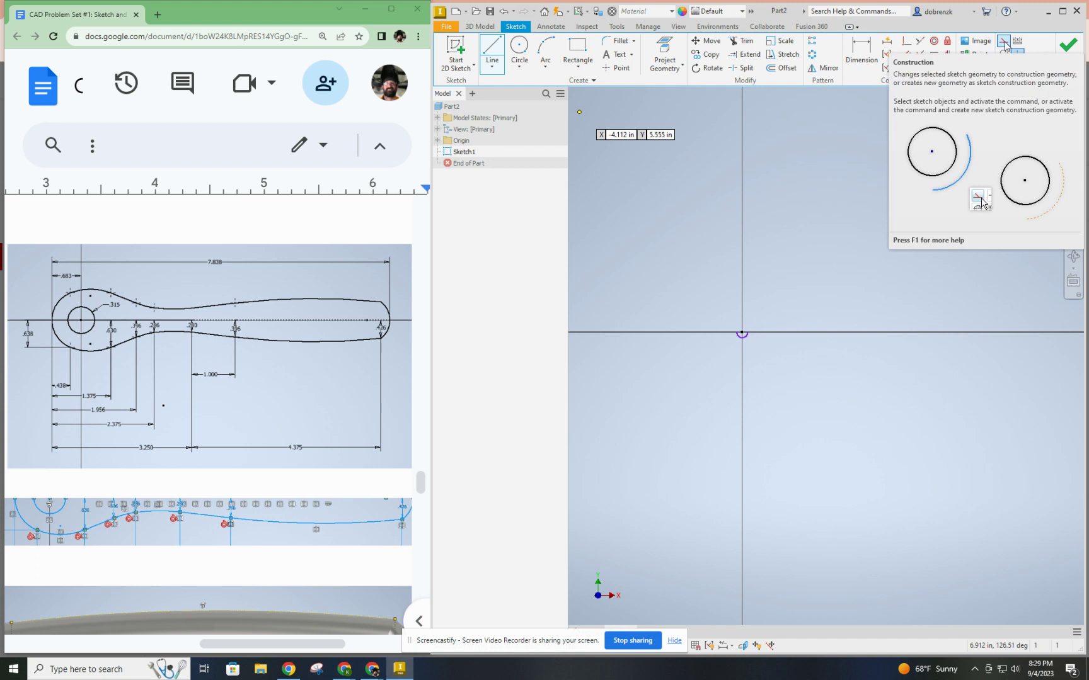
left_click(693, 332)
scroll(914, 329, "down", 2)
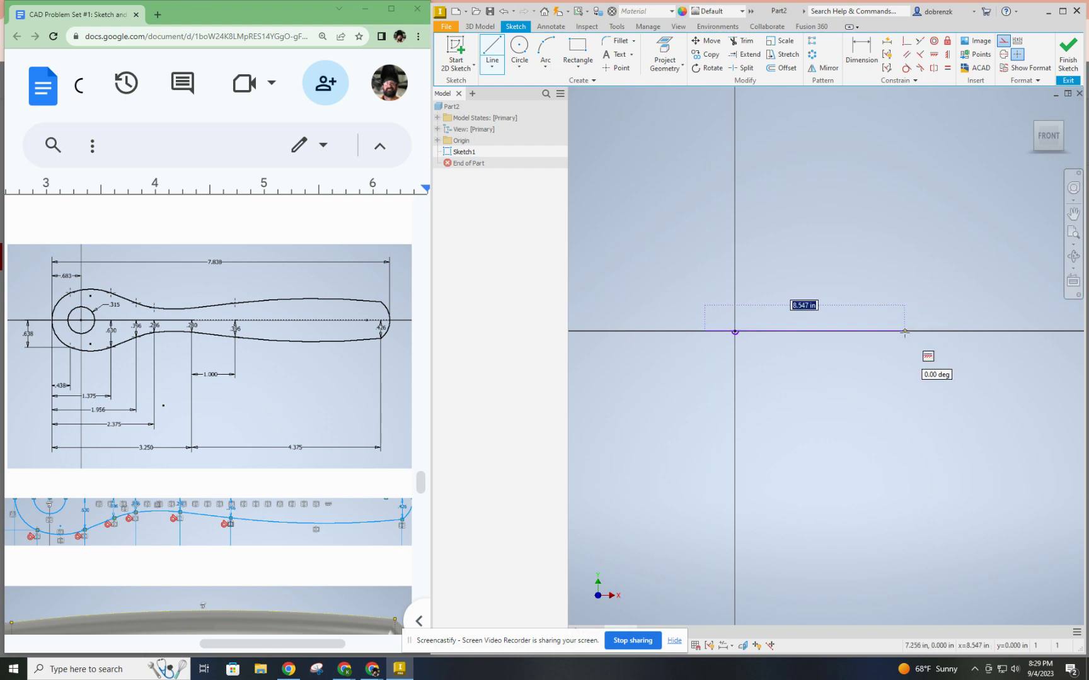
left_click(859, 332)
scroll(810, 331, "up", 2)
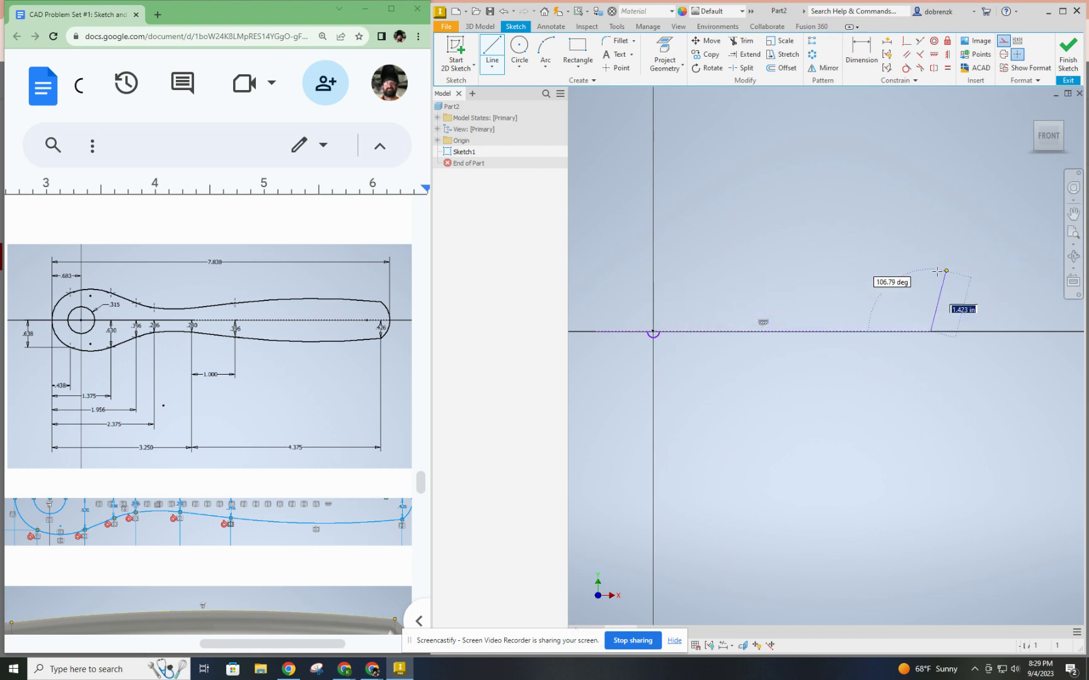
key("Escape")
middle_click_drag(758, 219, 811, 218)
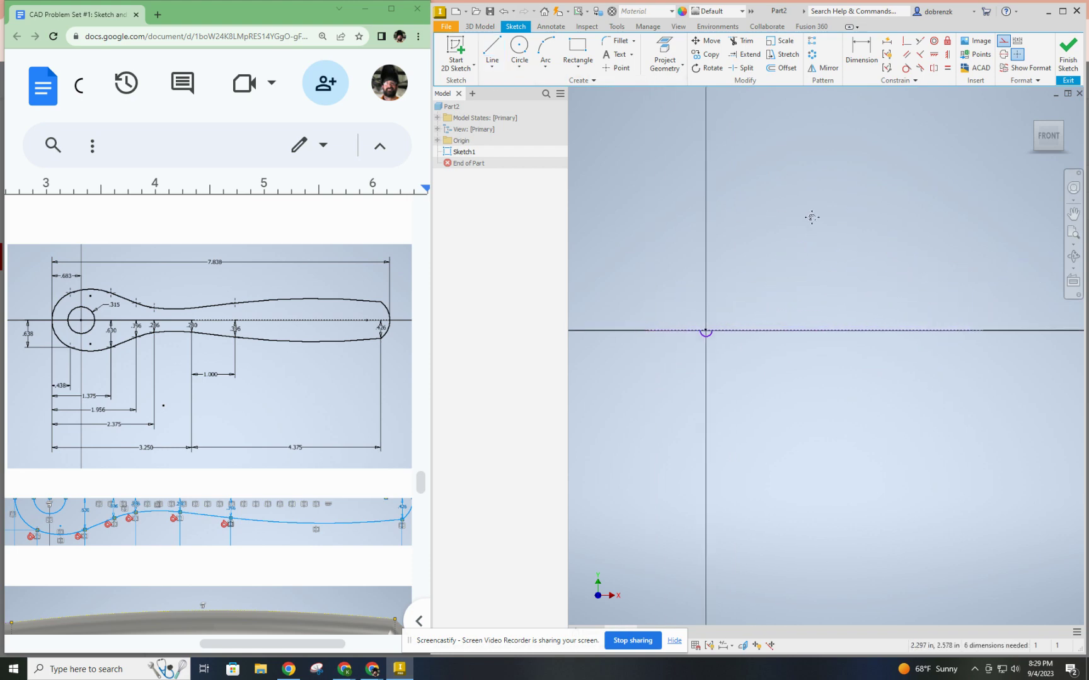
- Place a sketch point on each end of the horizontal construction line
left_click(616, 67)
left_click(648, 330)
left_click(982, 329)
right_click(896, 230)
left_click(934, 224)
middle_click_drag(810, 354, 770, 324)
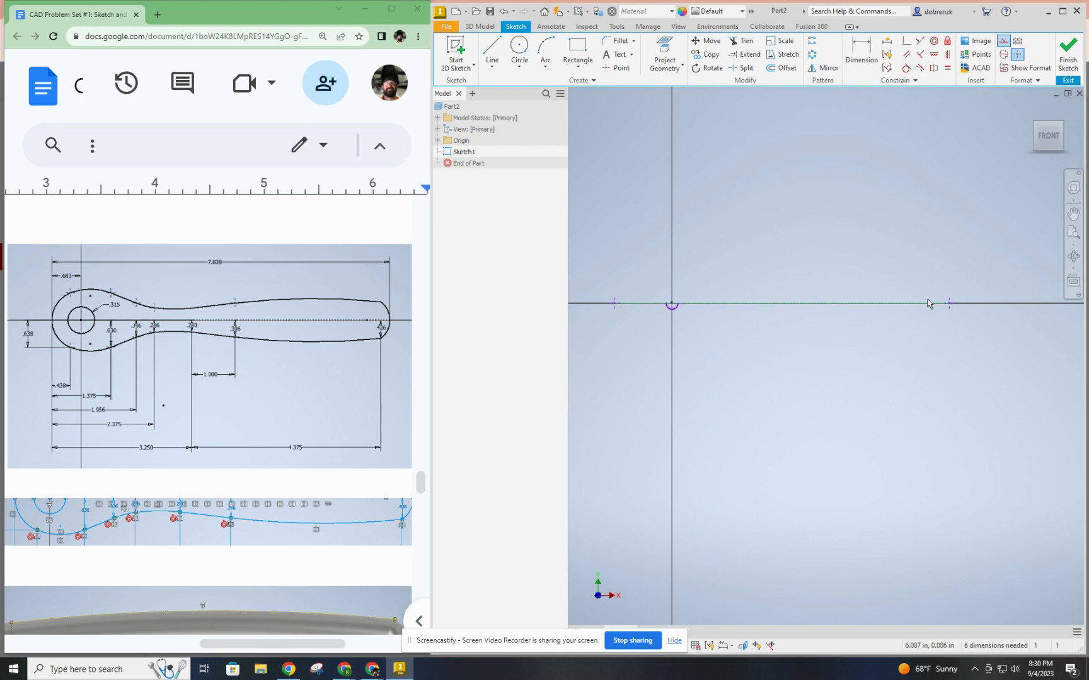
- Dimension the horizontal distance from the construction line's left end point to the origin as .683 in
key("d")
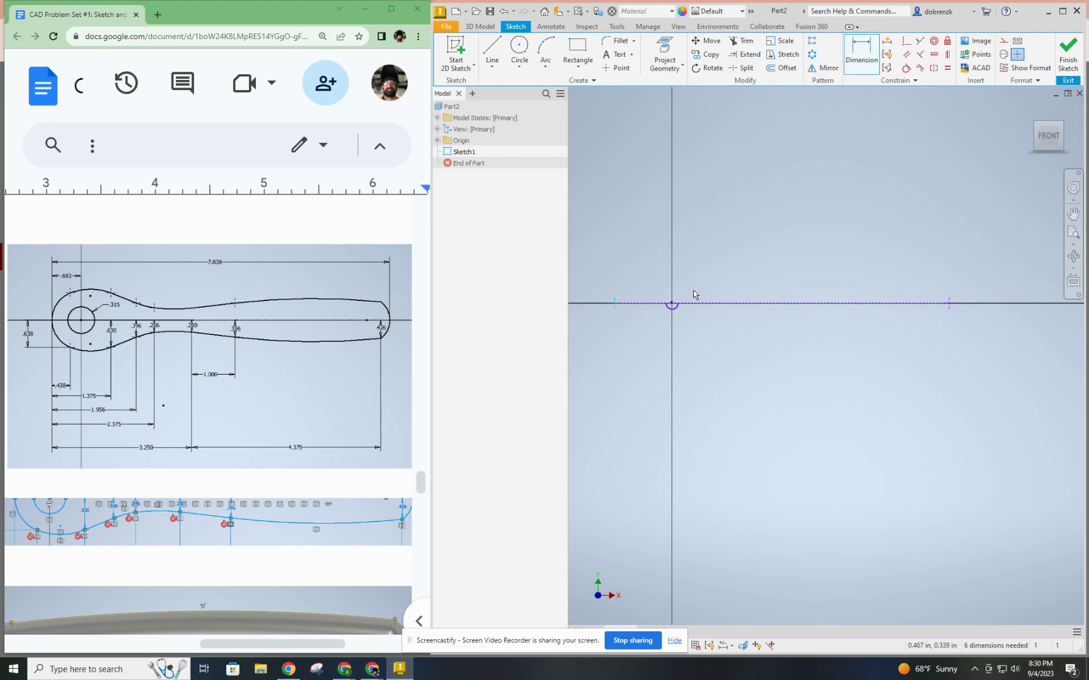
left_click(673, 304)
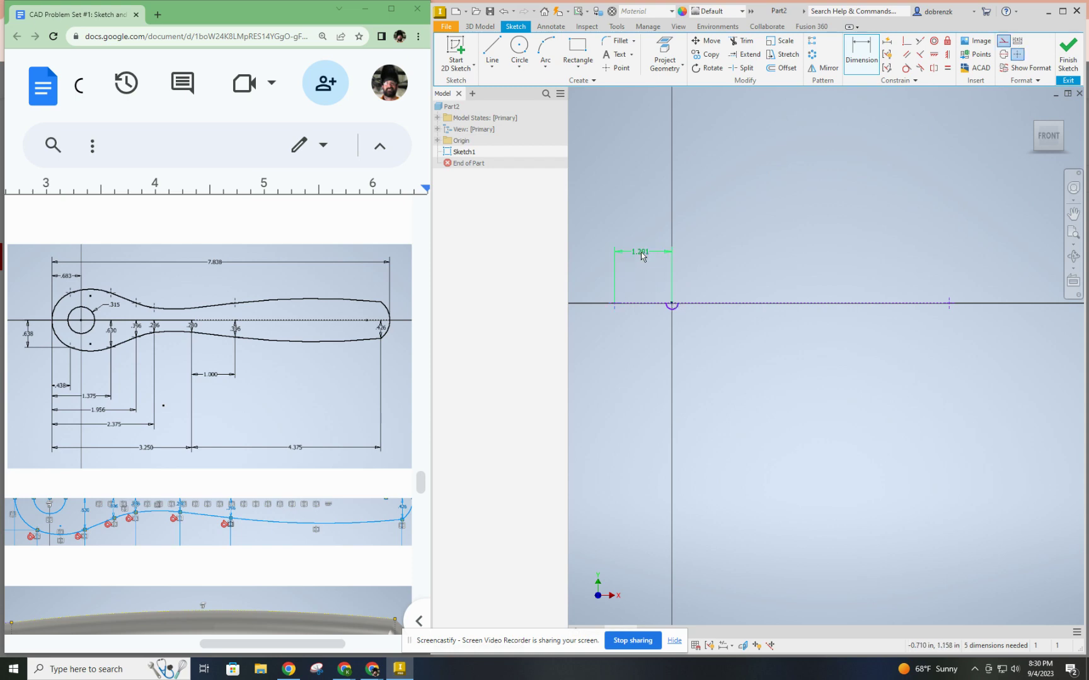
left_click(641, 252)
type(".683")
key("Return")
- Place seven sketch points below the construction line, spaced along its length to rough out the ratchet's lower edge
scroll(661, 302, "down", 3)
mouse_move(661, 301)
middle_mouse_down()
mouse_move(754, 270)
mouse_move(750, 247)
middle_mouse_up()
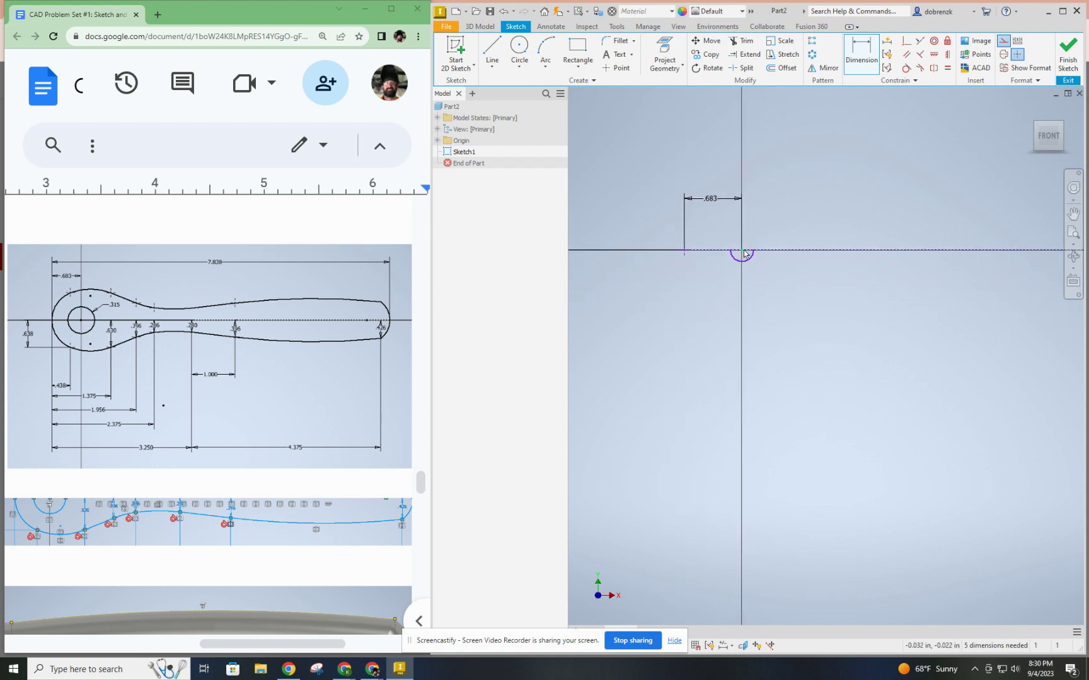
left_click(618, 69)
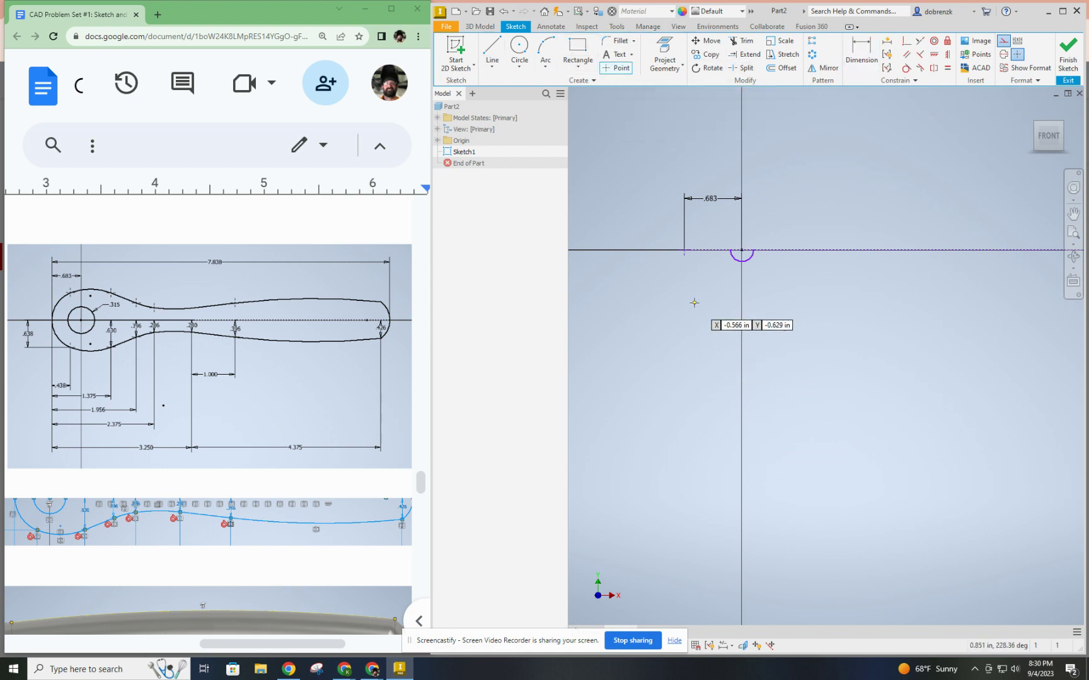
left_click(718, 339)
left_click(822, 333)
middle_click_drag(827, 358, 658, 359)
left_click(744, 303)
left_click(834, 290)
middle_click_drag(882, 364, 641, 363)
left_click(804, 312)
mouse_move(856, 343)
middle_mouse_down()
mouse_move(764, 344)
mouse_move(831, 341)
middle_mouse_up()
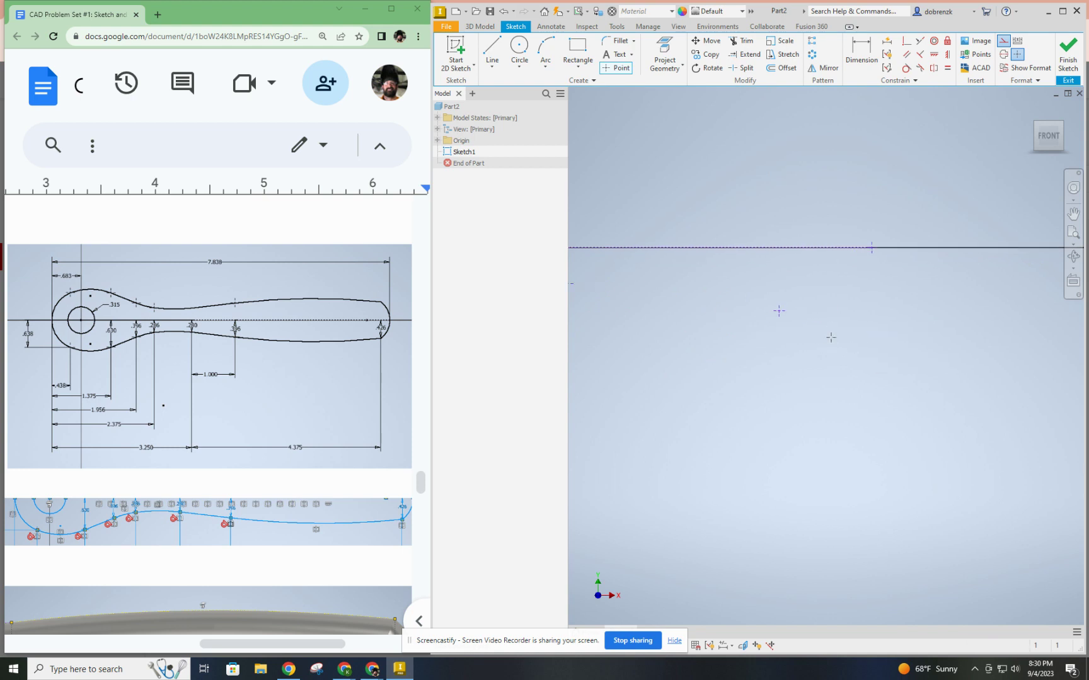
left_click(854, 301)
middle_click_drag(651, 355, 825, 340)
middle_click_drag(833, 289, 975, 286)
mouse_move(683, 406)
middle_mouse_down()
mouse_move(718, 406)
mouse_move(535, 413)
middle_mouse_up()
middle_click_drag(891, 330, 763, 333)
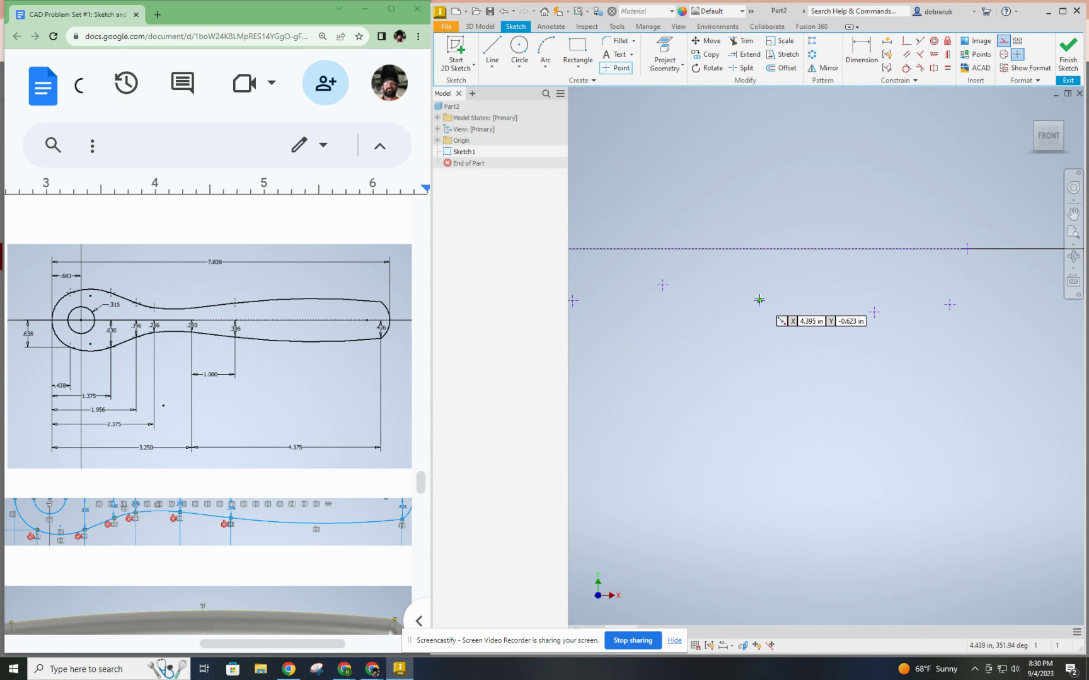
scroll(687, 474, "down", 3)
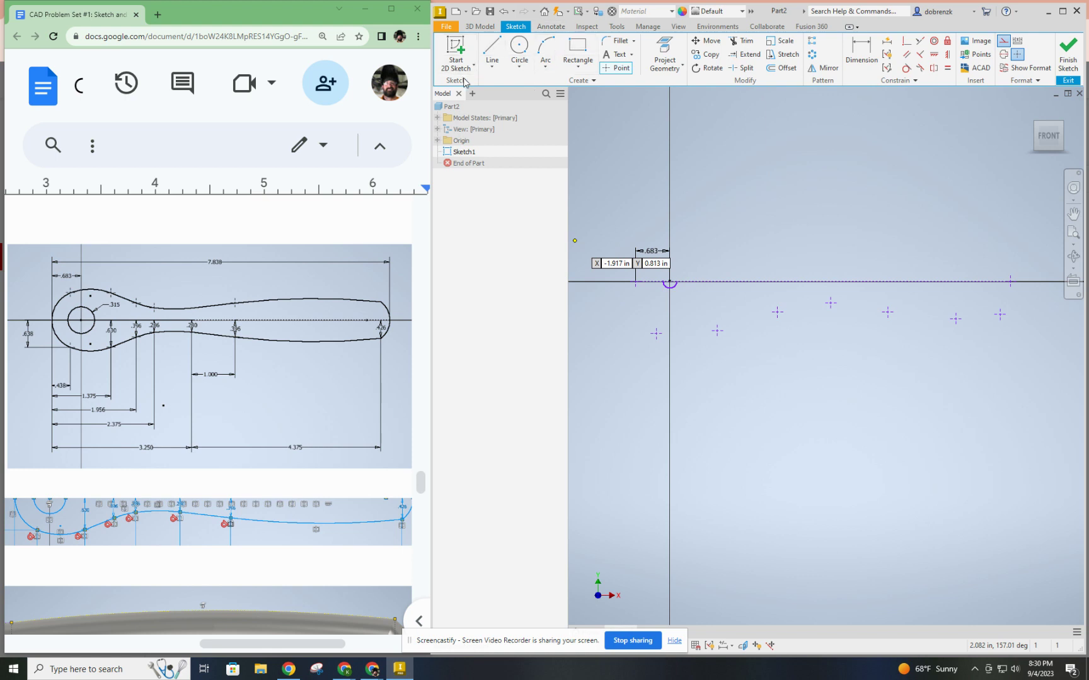
- Dimension the leftmost lower point .638 in vertically below the construction line
left_click(870, 54)
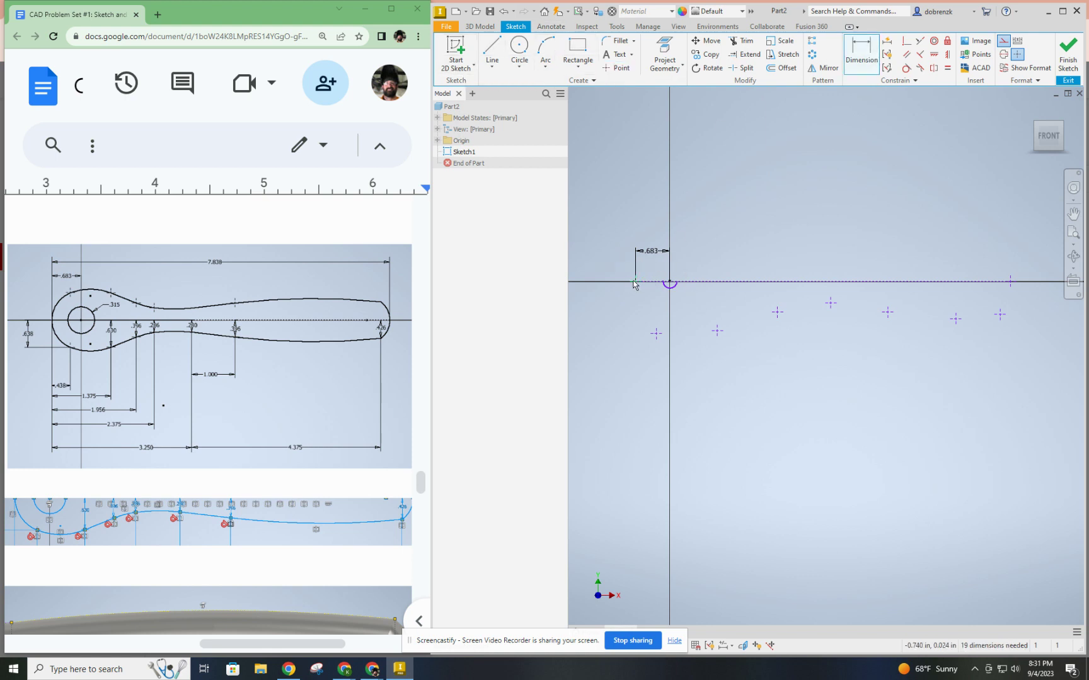
left_click(655, 333)
left_click(624, 281)
left_click(601, 307)
type(".638")
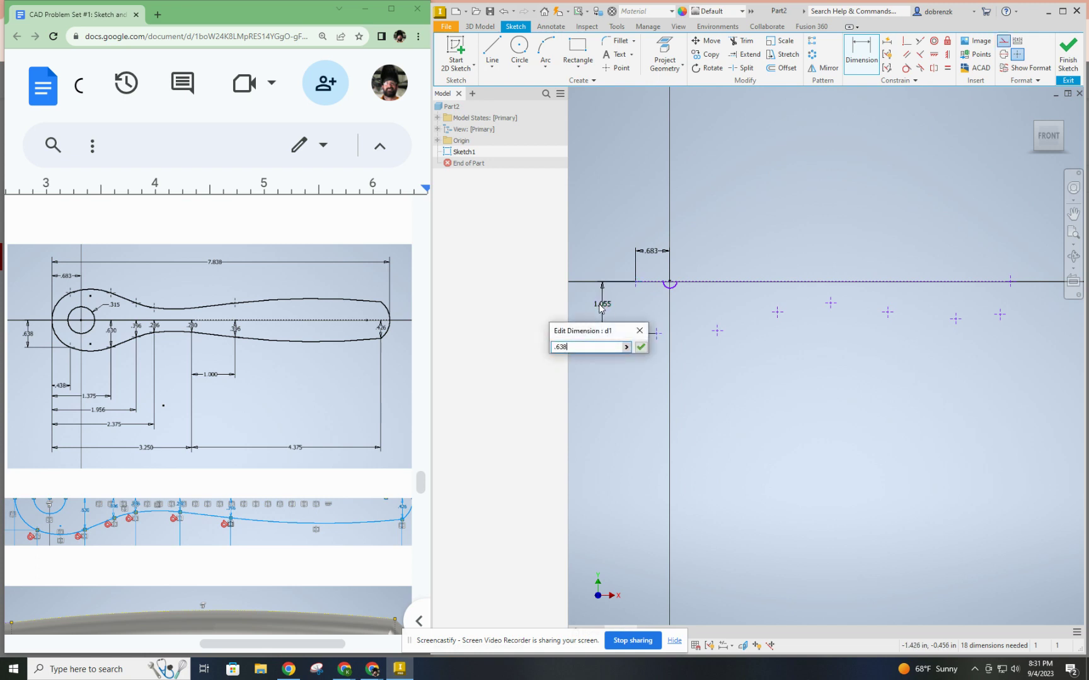
key("Return")
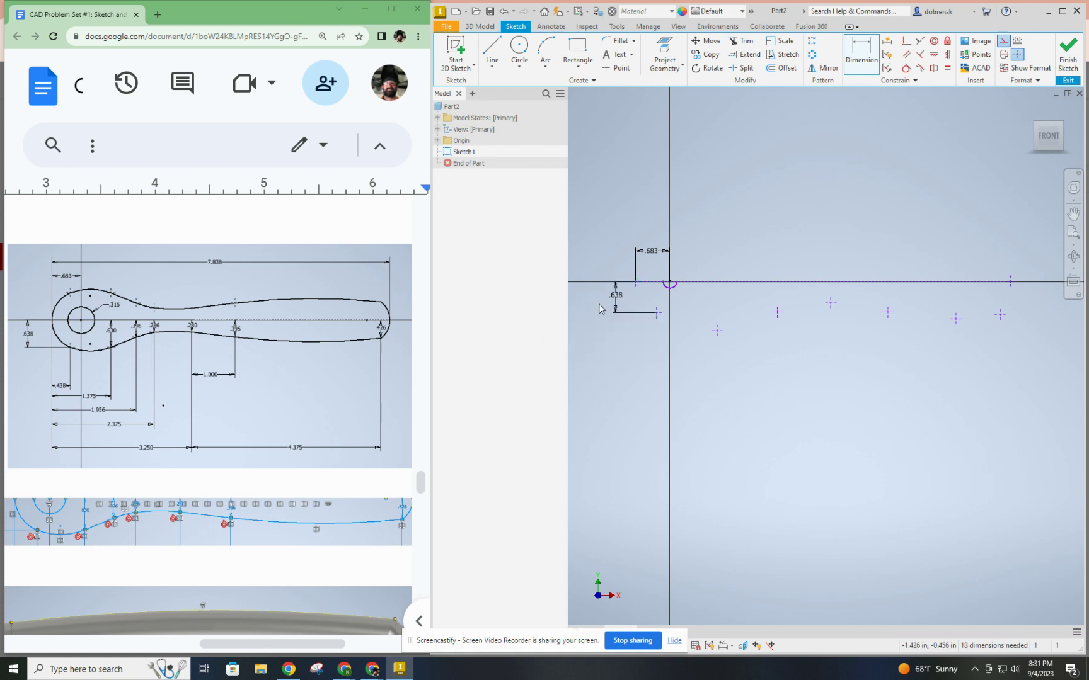
- Dimension the leftmost lower point .438 in horizontally from the construction line's left end point
left_click(657, 313)
left_click(635, 282)
left_click(646, 332)
type(".438")
key("Return")
- Dimension the second lower point 1.375 in horizontally from the construction line's left end point
left_click(715, 331)
left_click(635, 281)
left_click(662, 360)
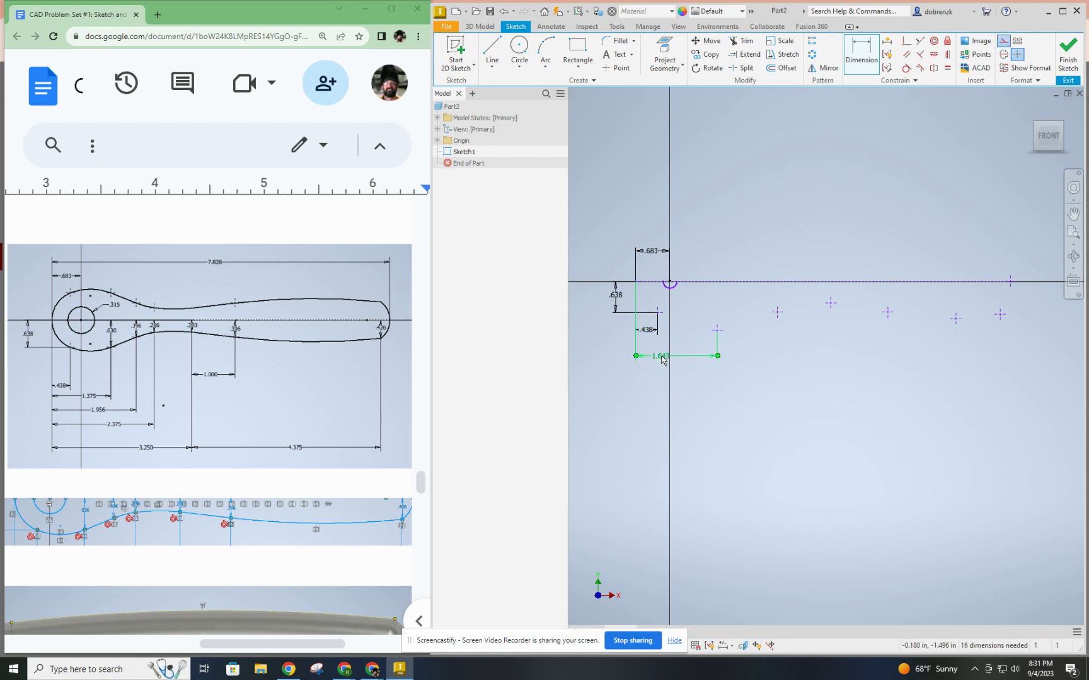
type(".375")
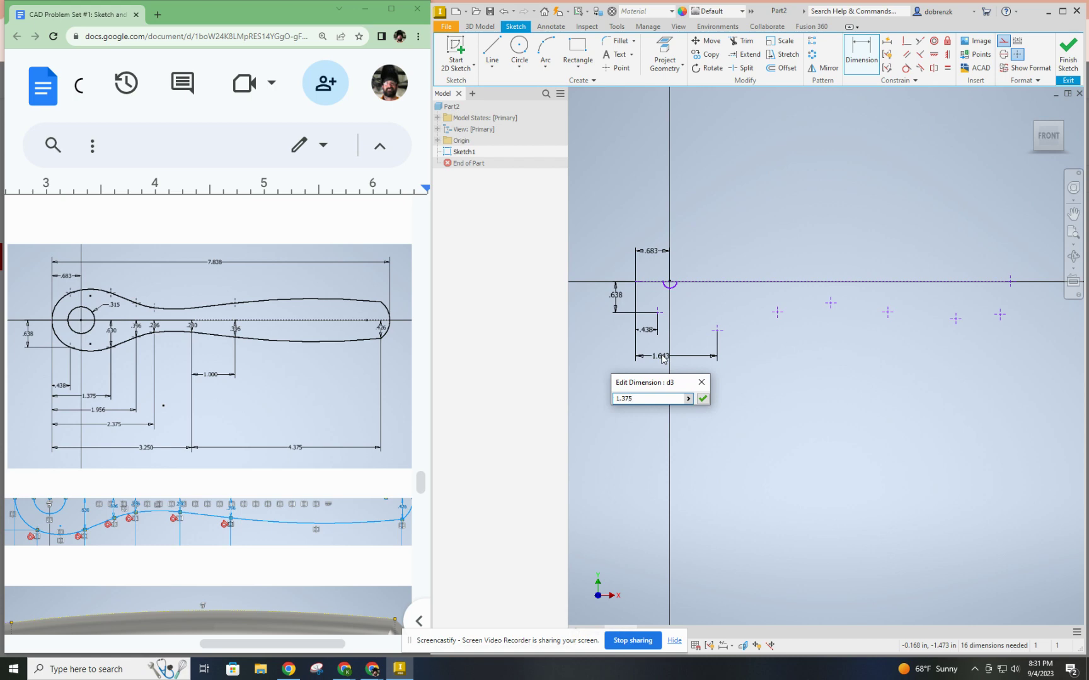
key("Return")
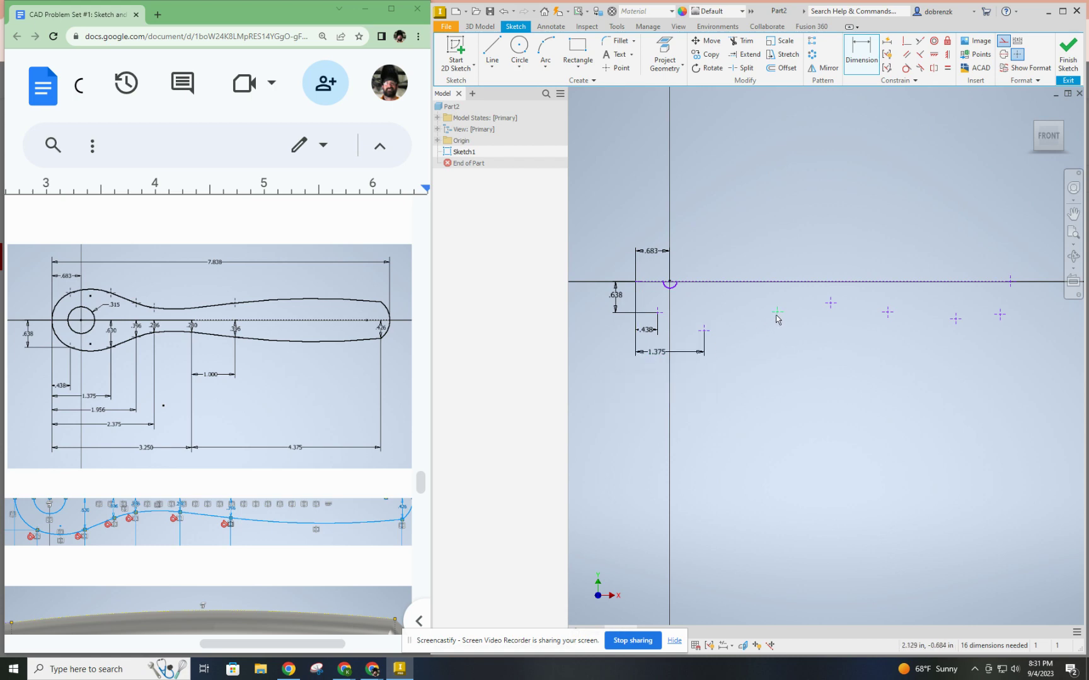
- Dimension the third lower point 1.956 in horizontally from the construction line's left end point
left_click(636, 282)
left_click(777, 311)
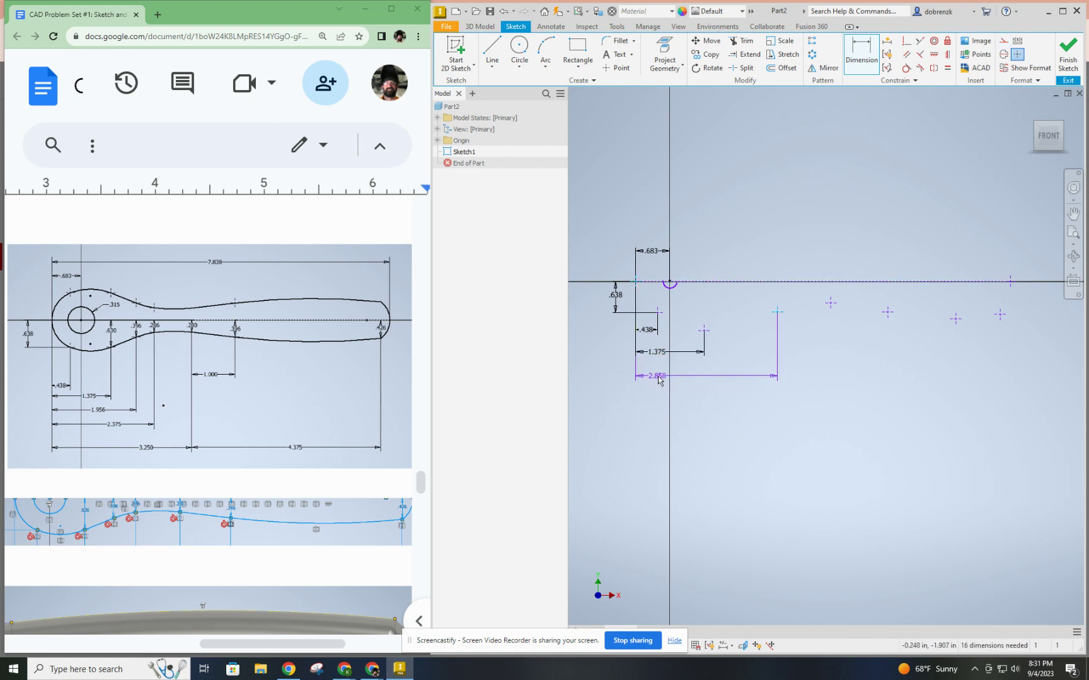
left_click(659, 377)
type("1.956")
key("Return")
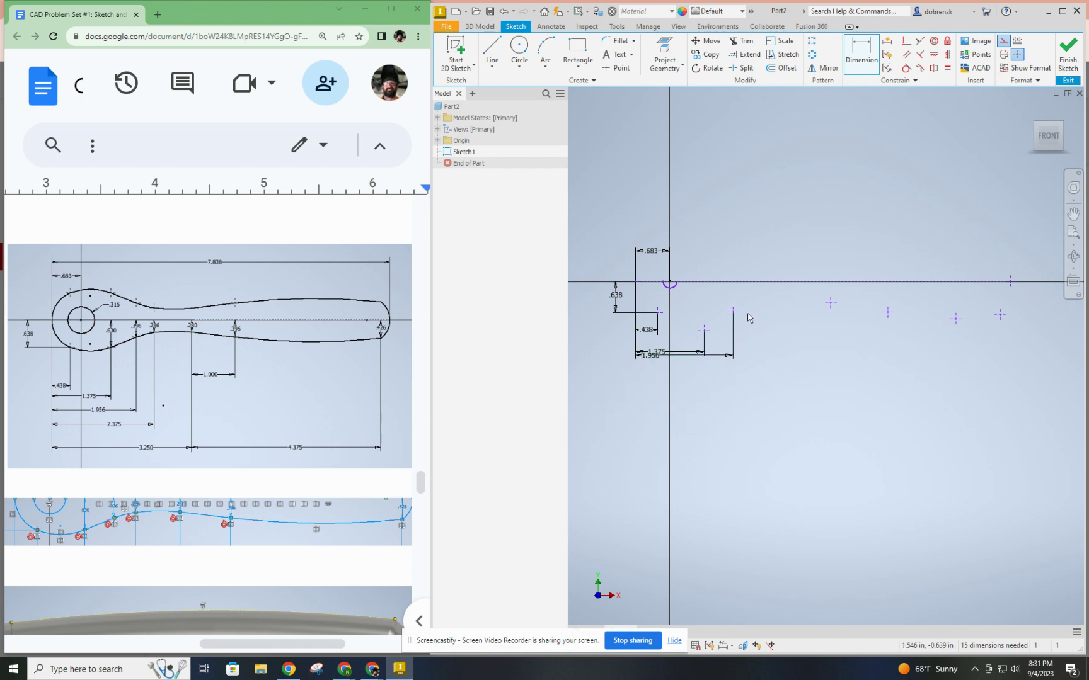
- Dimension the fourth lower point 2.375 in horizontally from the construction line's left end point and space the 1.956 and 2.375 in dimensions apart
left_click(635, 282)
left_click(655, 380)
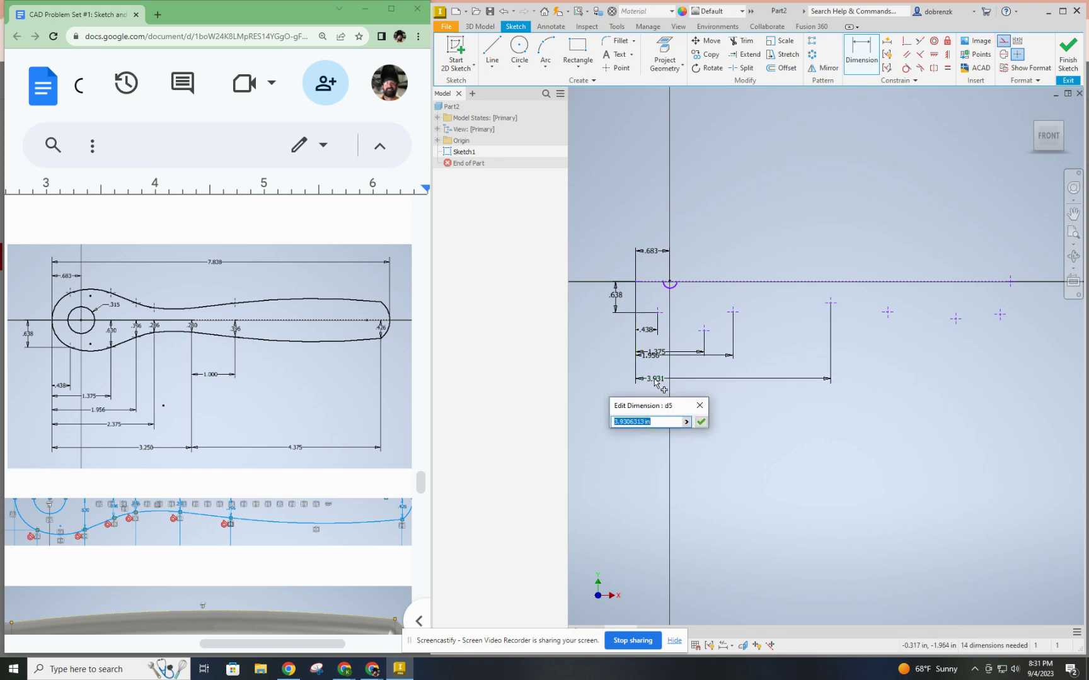
type("2.375")
key("Return")
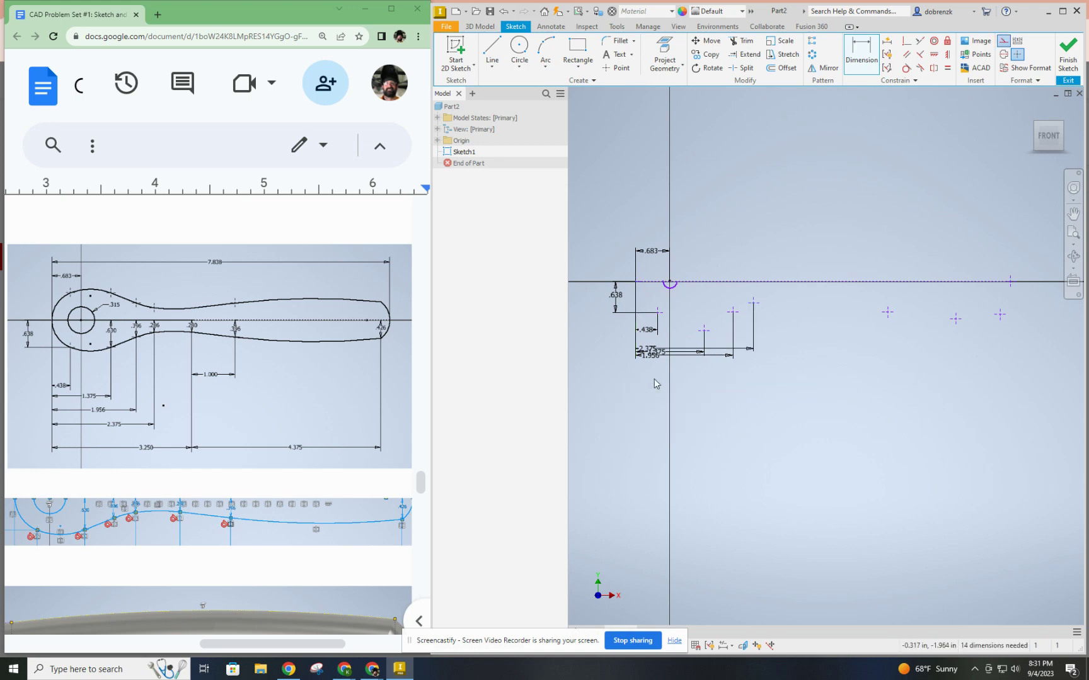
key("Escape")
mouse_move(657, 365)
left_mouse_down()
mouse_move(656, 377)
mouse_move(679, 369)
left_mouse_up()
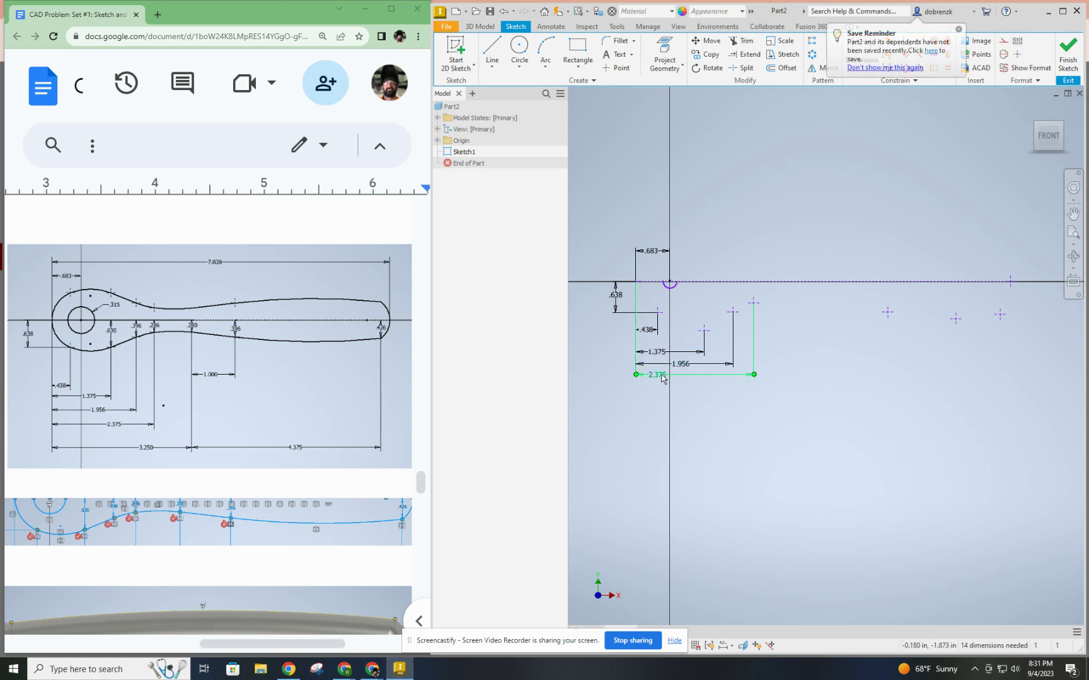
left_click_drag(662, 378, 711, 387)
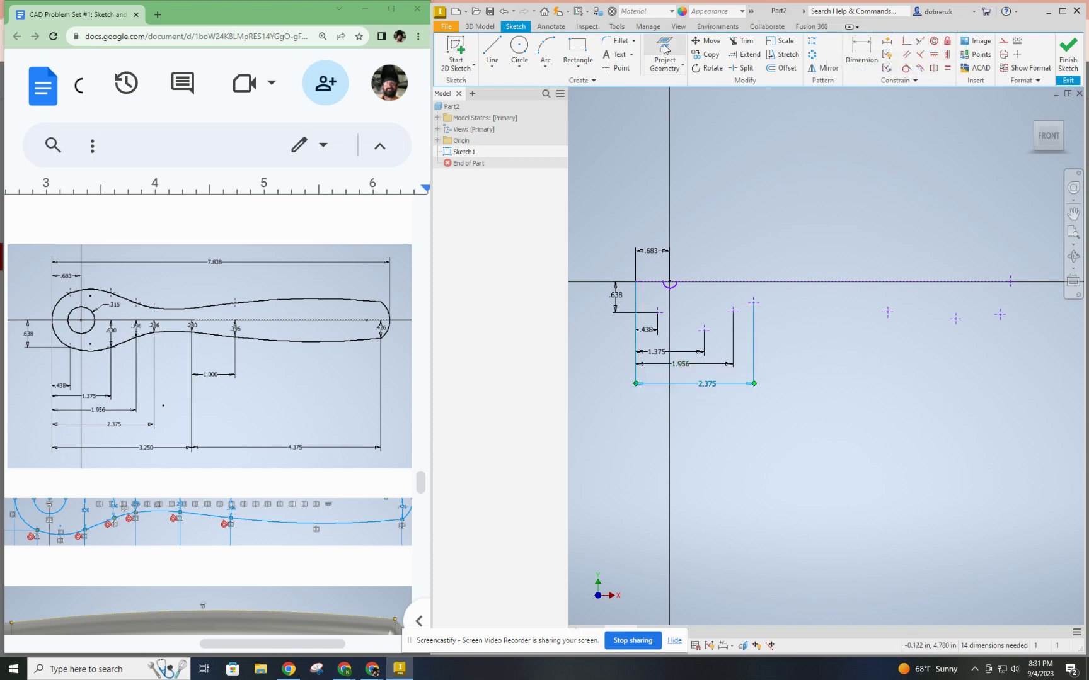
- Dimension the fifth lower point 3.25 in horizontally from the construction line's left end point, placing the dimension below the 2.375 in one
key("d")
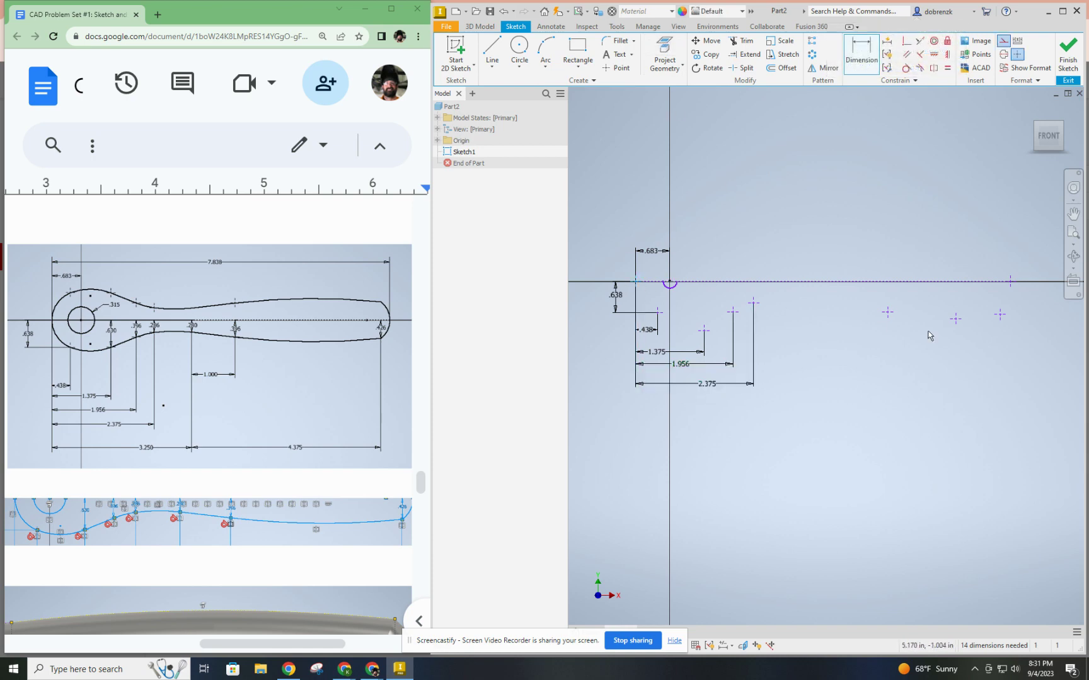
left_click(886, 312)
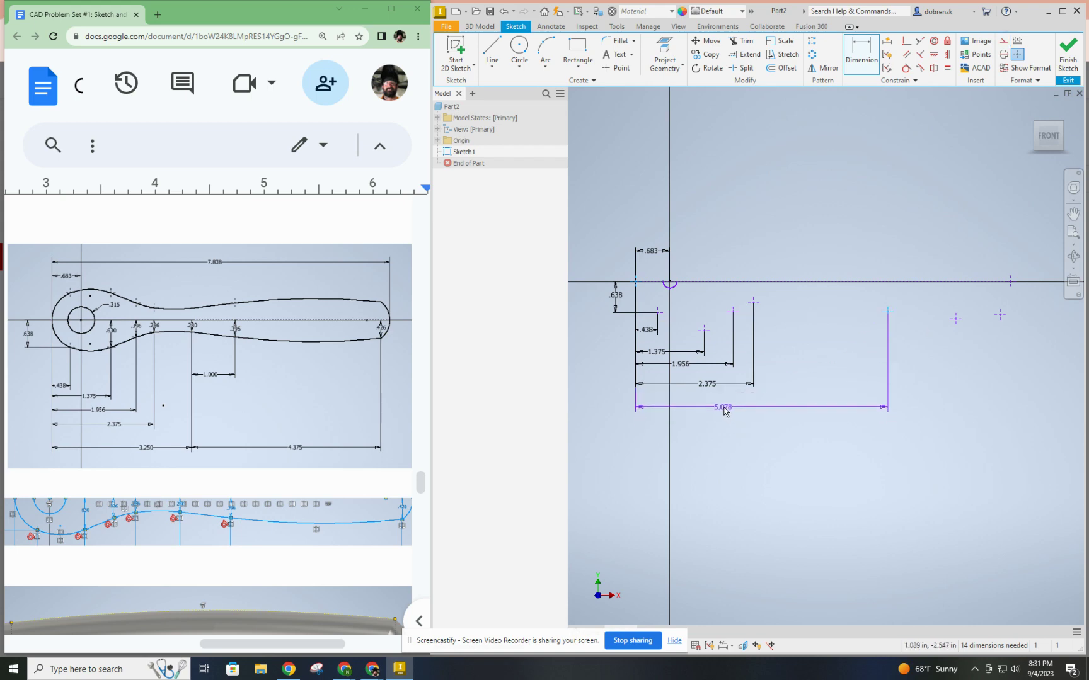
left_click(722, 409)
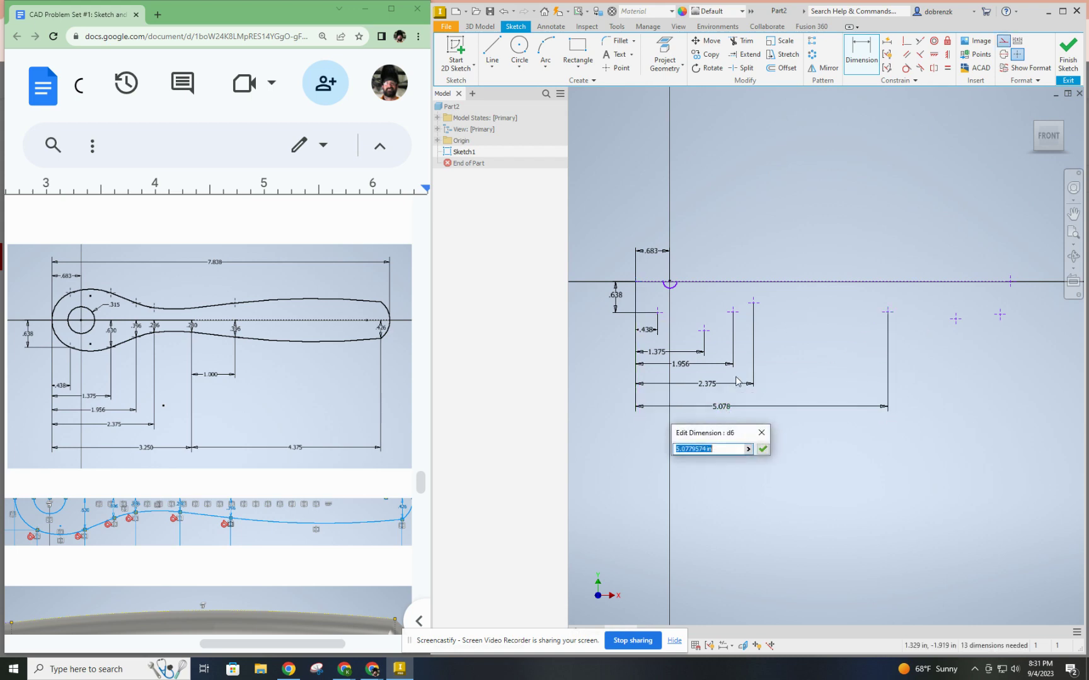
type("3.25")
key("Return")
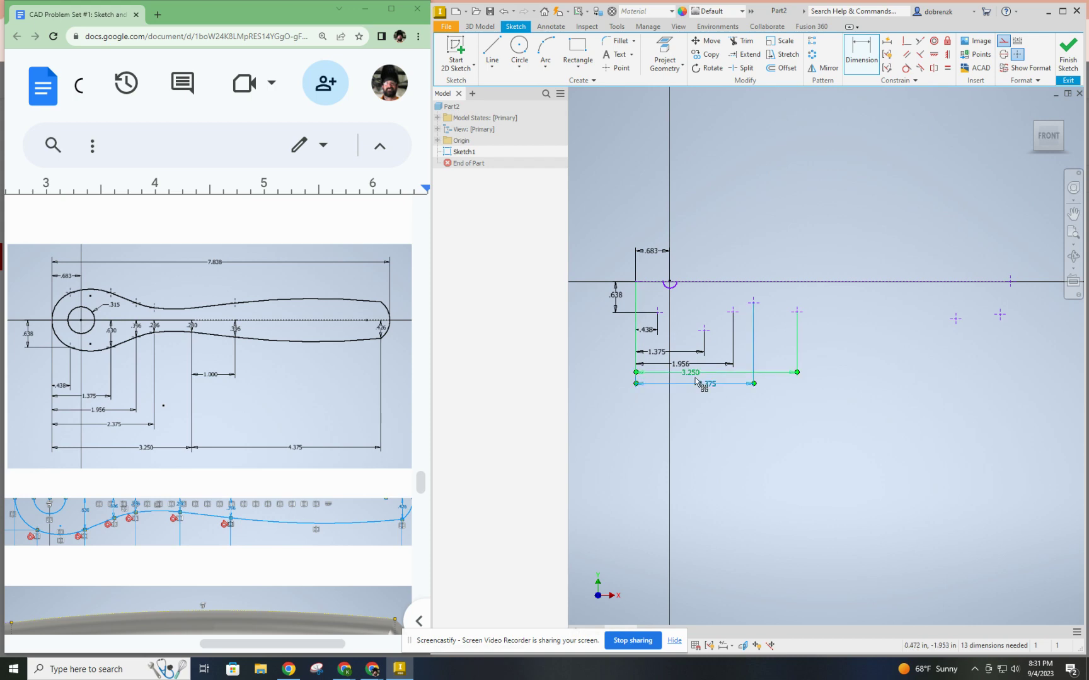
mouse_move(705, 407)
left_mouse_down()
mouse_move(705, 416)
mouse_move(706, 406)
left_mouse_up()
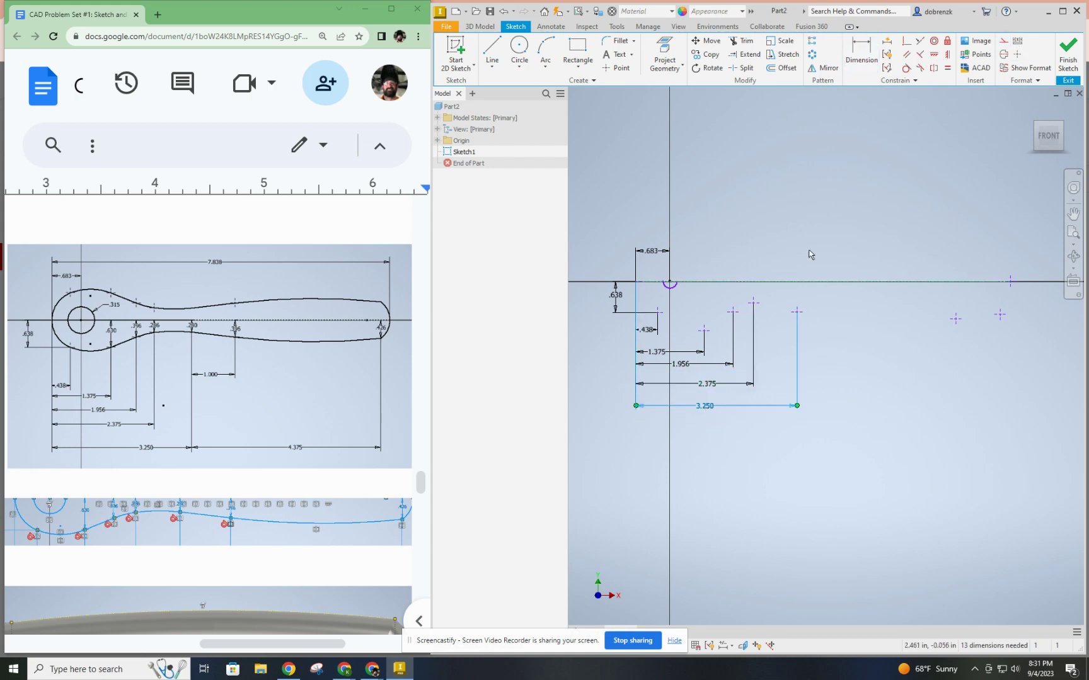
- Dimension the sixth lower point 1 in horizontally from the fifth lower point
left_click(861, 51)
left_click(955, 319)
left_click(796, 311)
left_click(826, 400)
type("1")
key("Return")
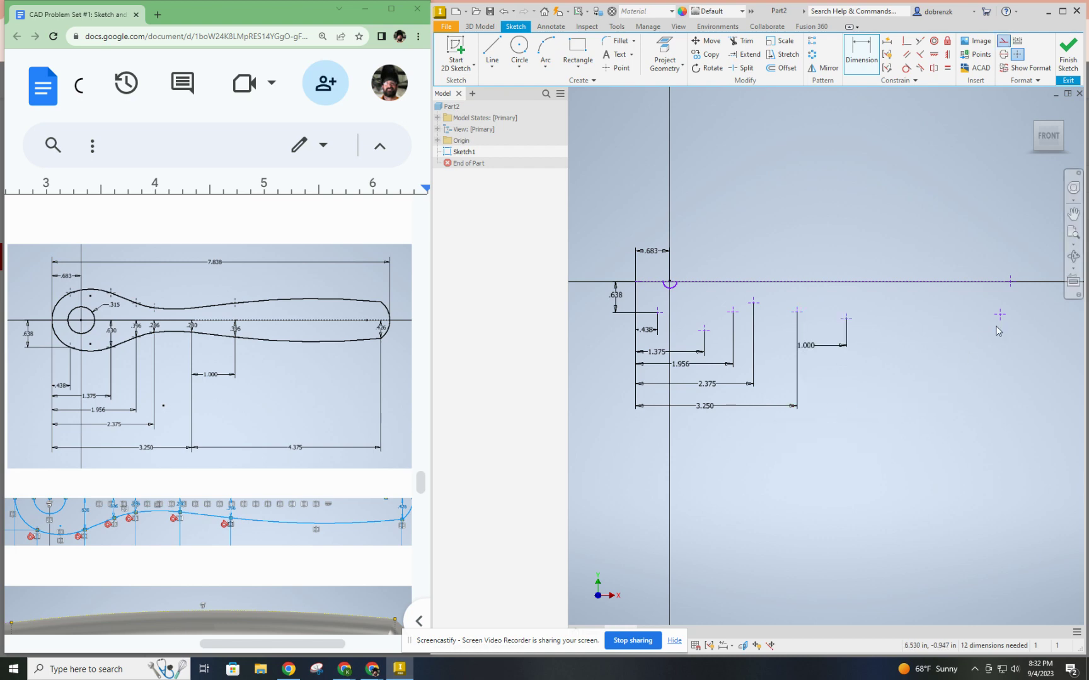
- Dimension the rightmost lower point 4.375 in horizontally from the fifth lower point
left_click(796, 311)
left_click(999, 314)
left_click(882, 406)
type("4.375")
key("Return")
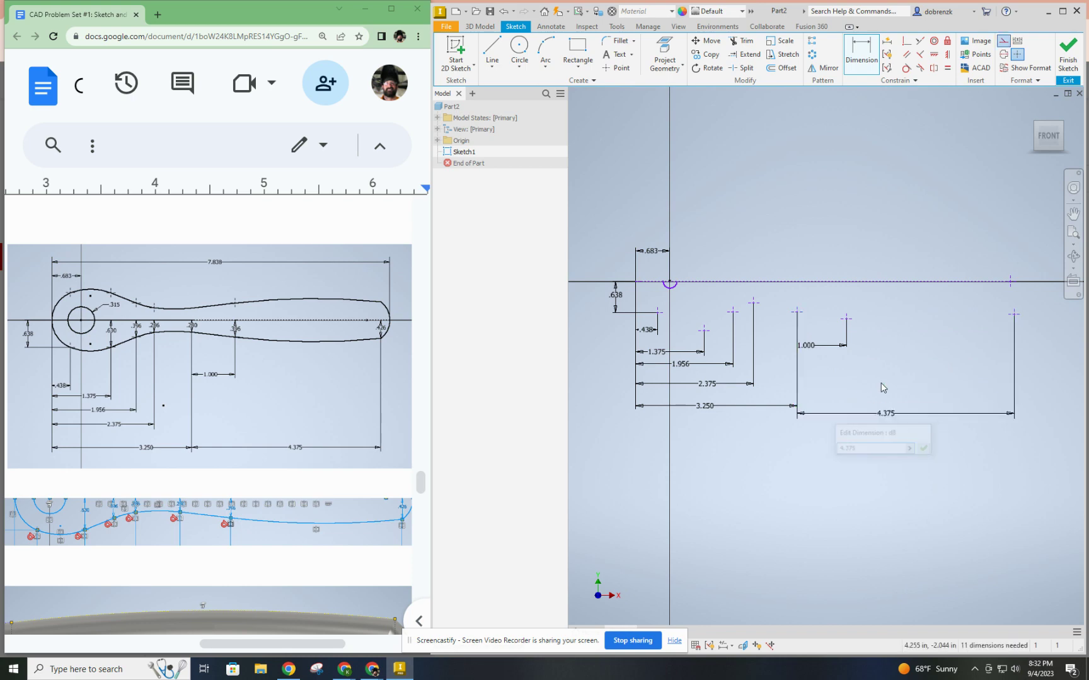
key("Escape")
- Dimension the construction line's overall length as 7.838 in, placing the dimension above the line
left_click_drag(770, 284, 775, 219)
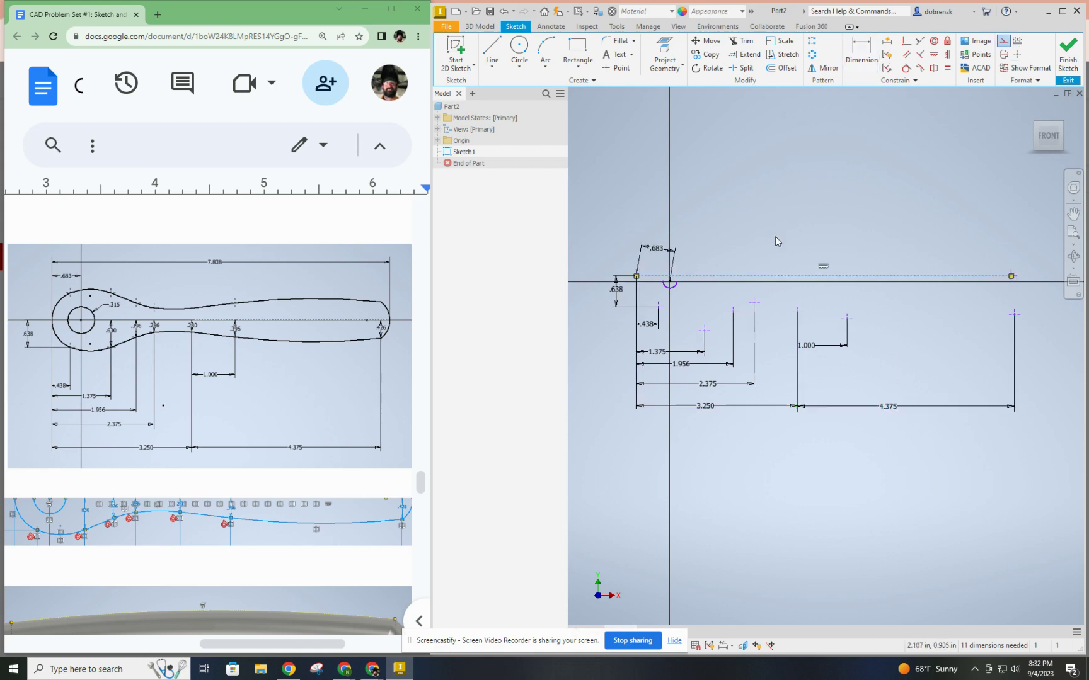
left_click(868, 51)
left_click(830, 275)
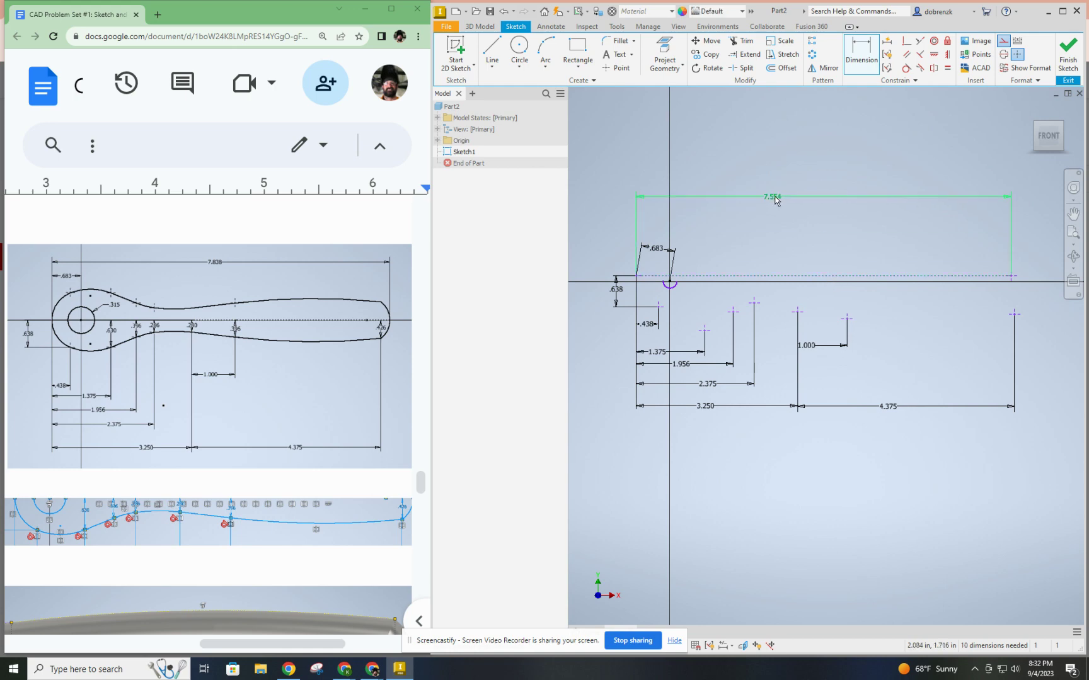
left_click(775, 199)
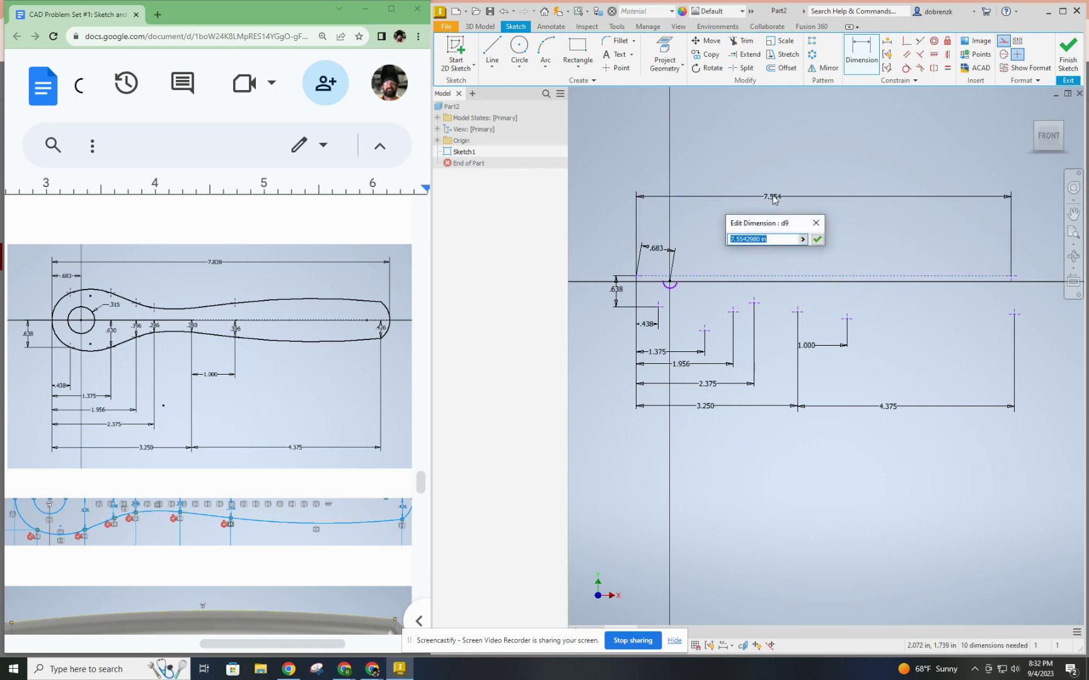
key("Return")
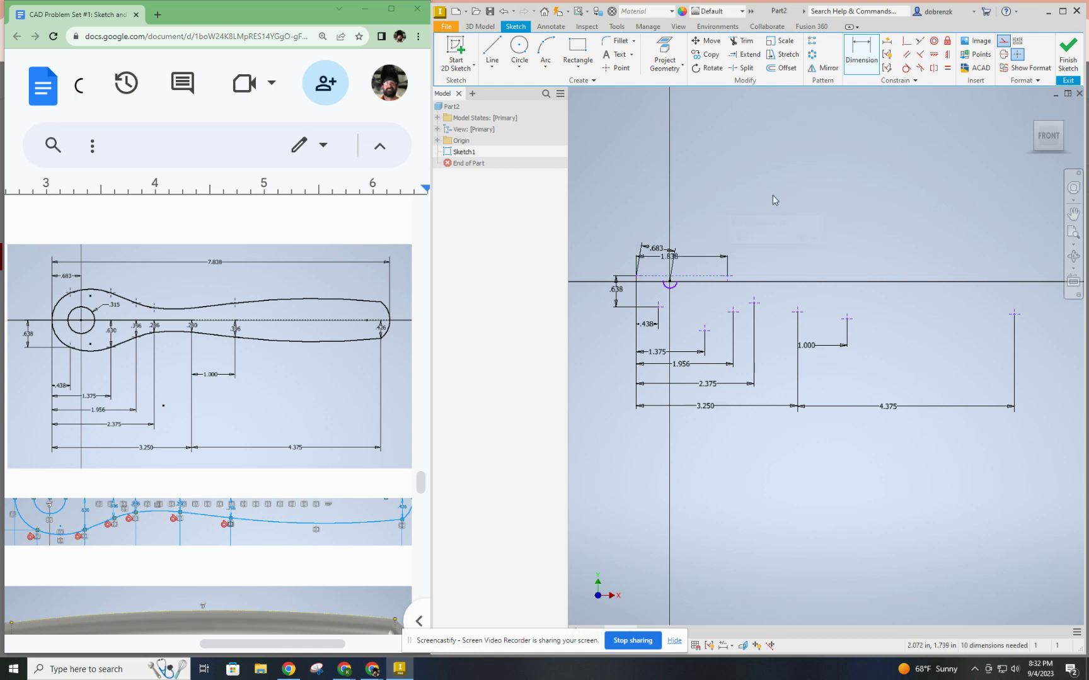
double_click(712, 257)
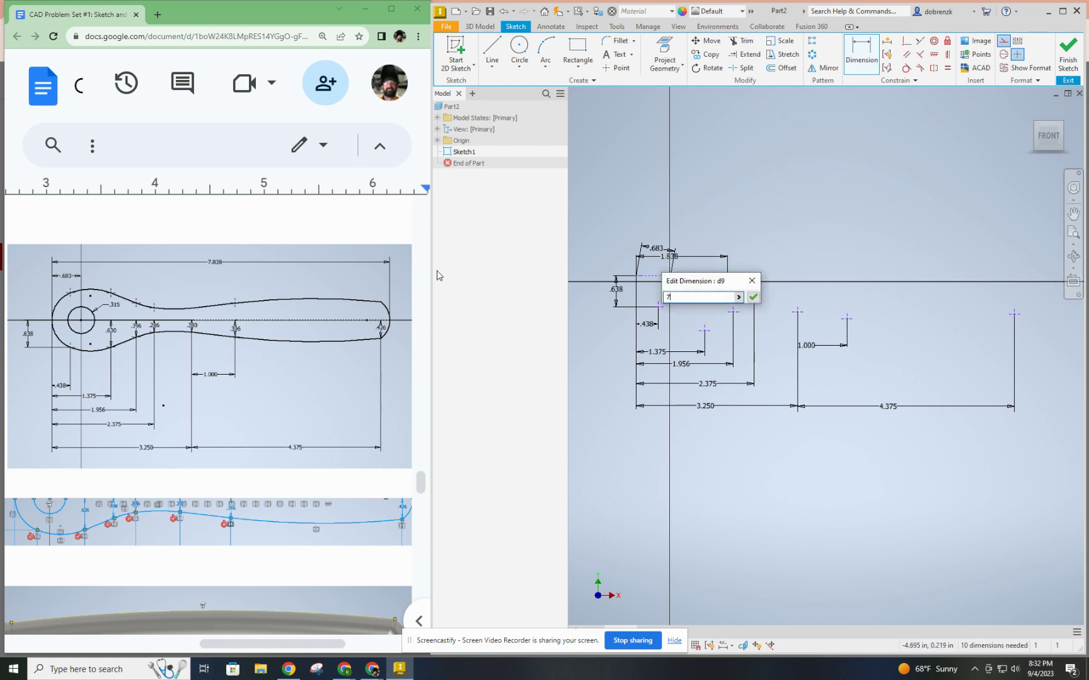
key("Return")
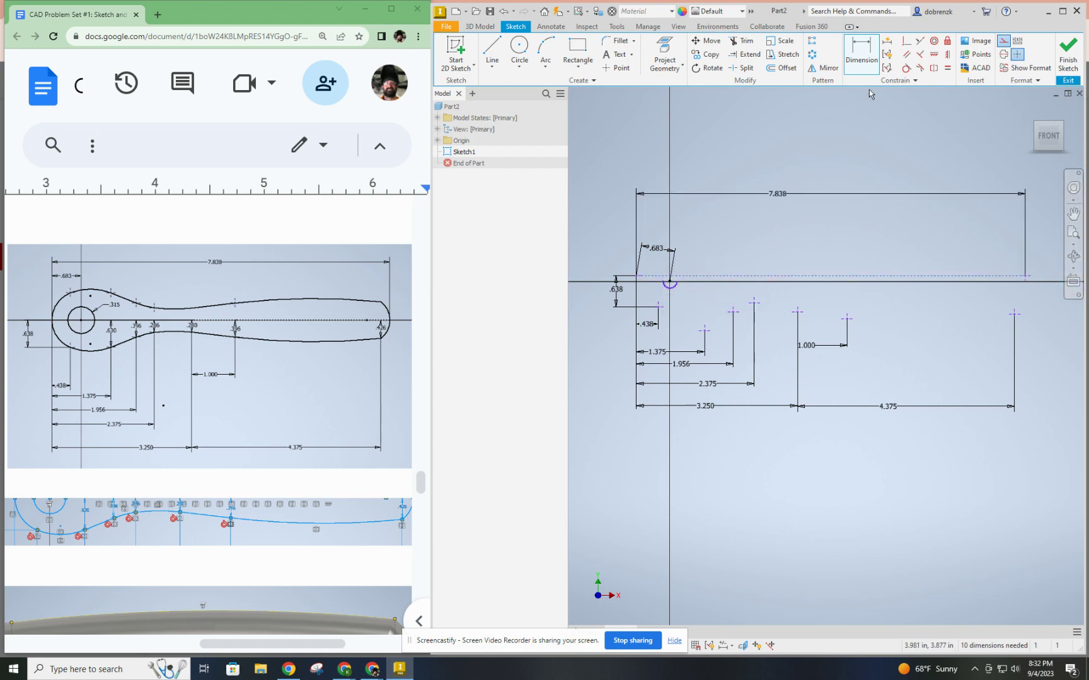
- Constrain the origin point and both end points of the small arc coincident with the construction line
left_click(906, 42)
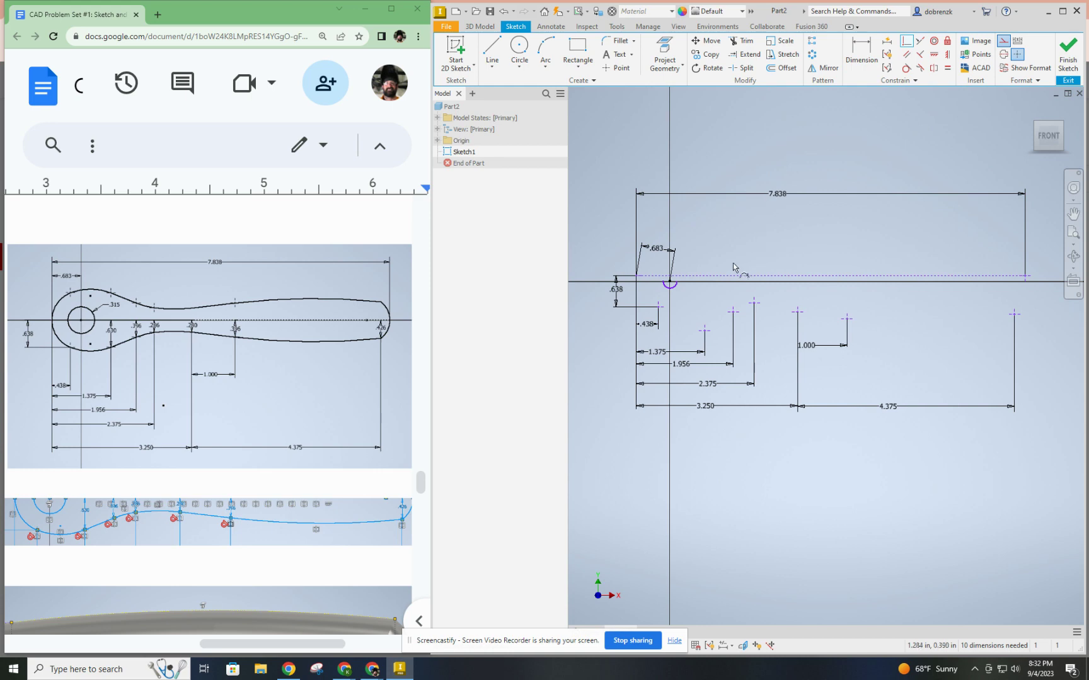
left_click(672, 284)
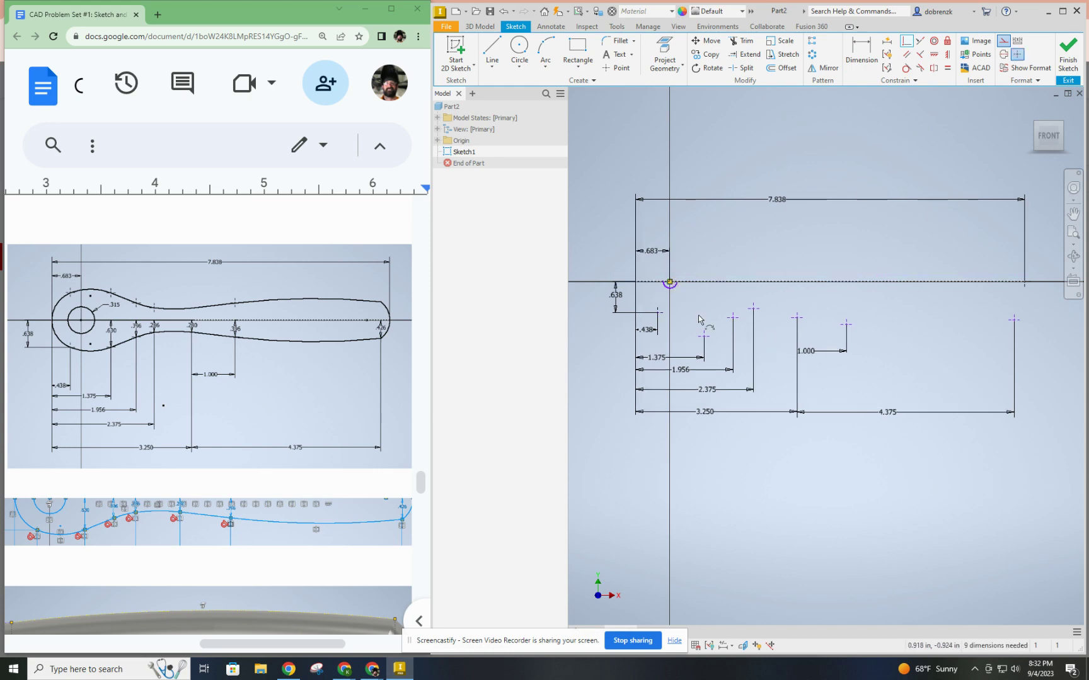
scroll(686, 303, "up", 3)
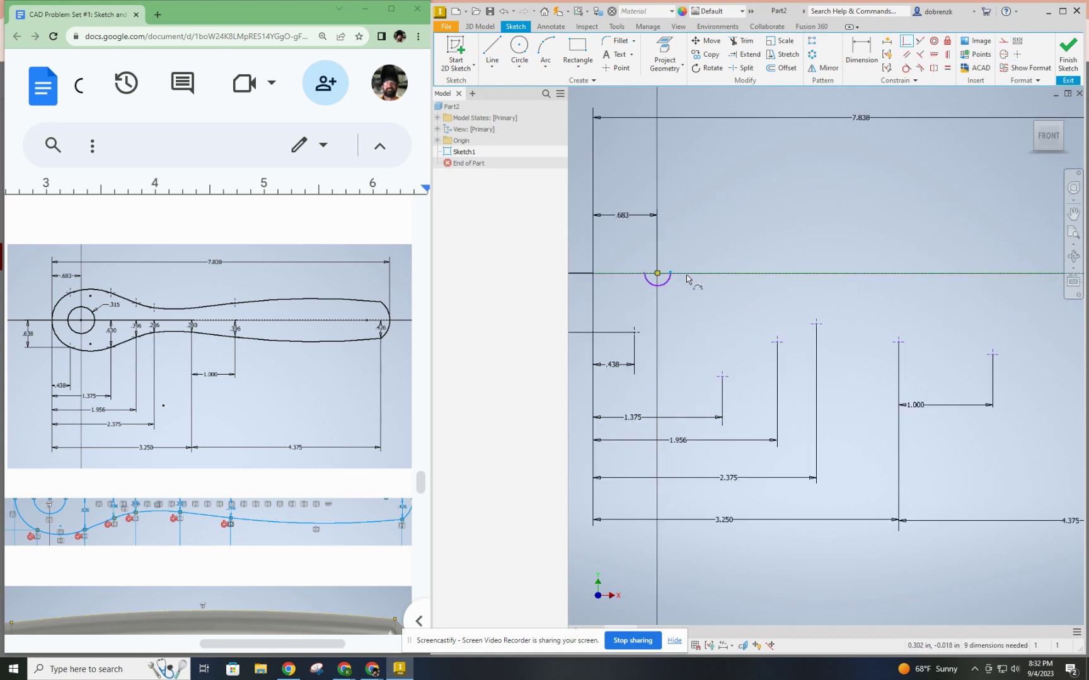
left_click(670, 274)
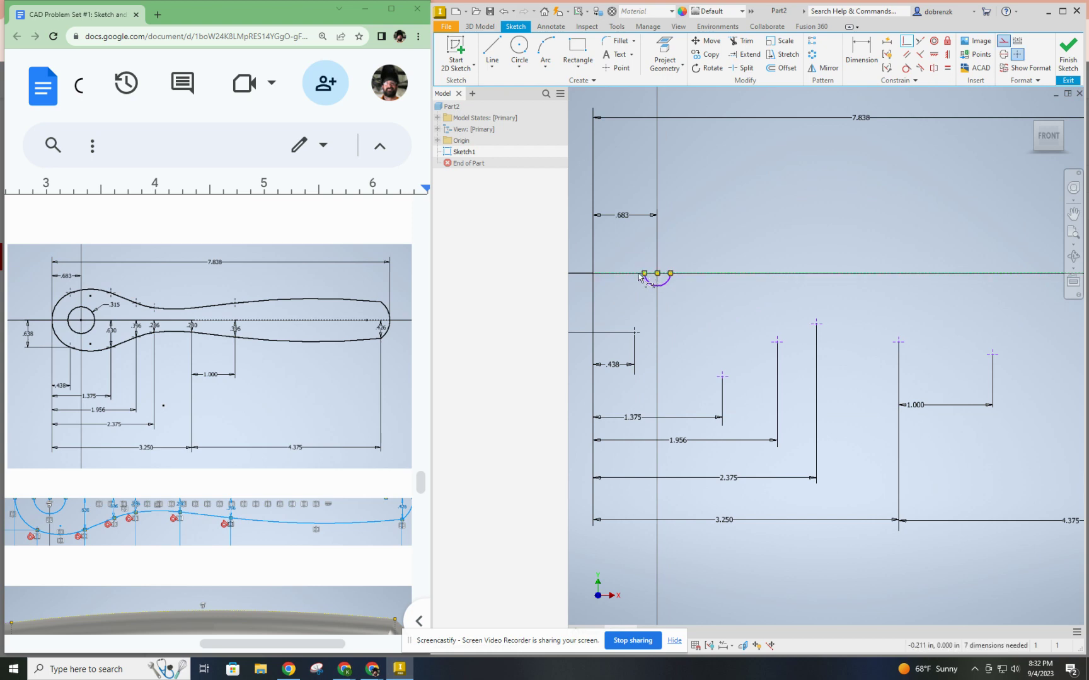
- Dimension the small arc's radius as .315 in
scroll(665, 266, "up", 5)
scroll(663, 308, "down", 2)
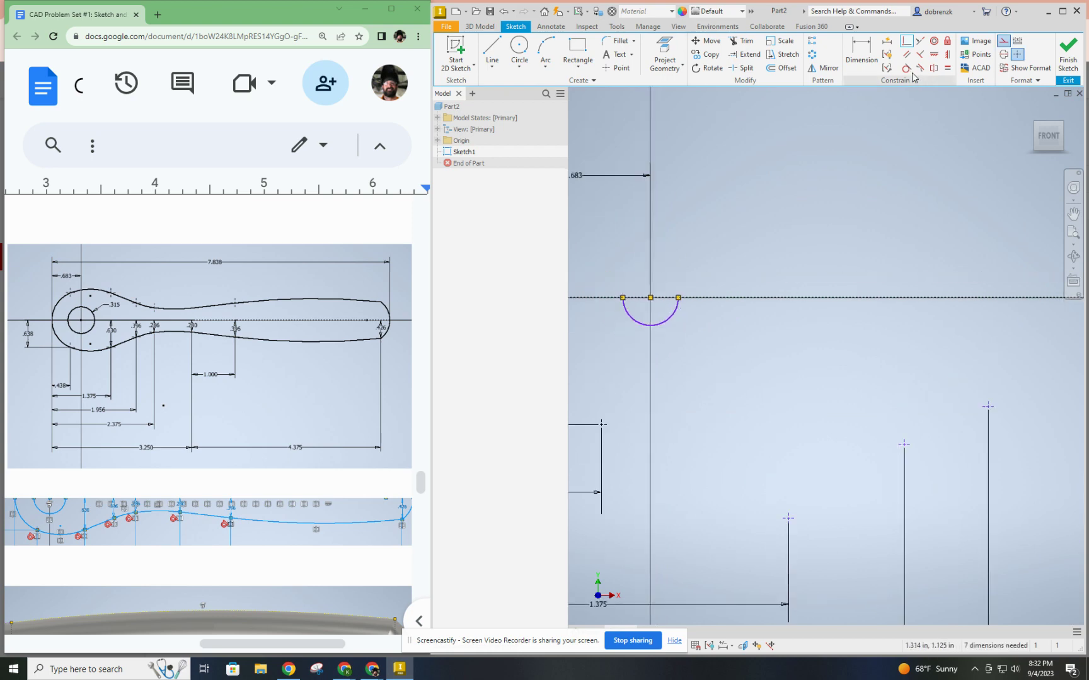
key("d")
left_click(673, 317)
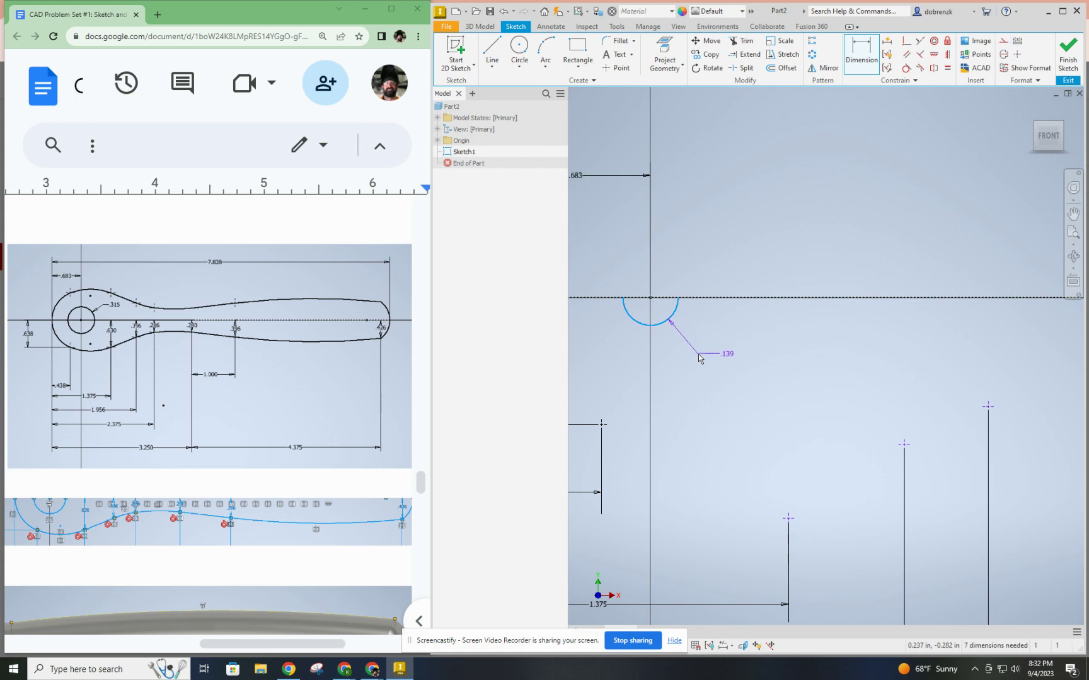
left_click(710, 356)
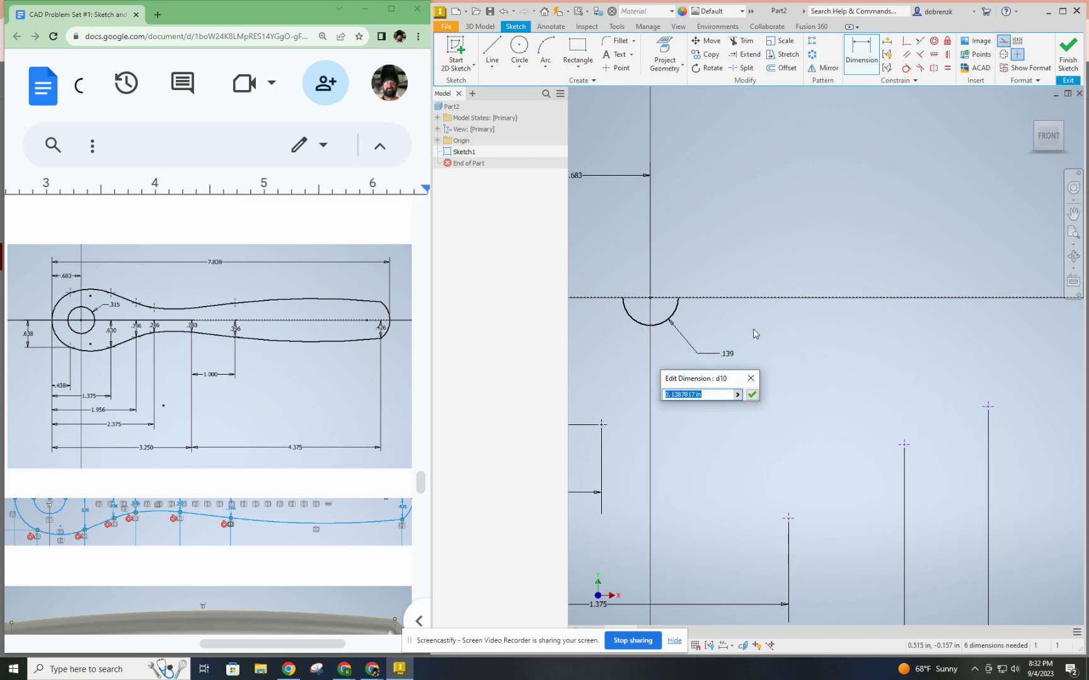
type(".315")
key("Return")
- Dimension the rightmost lower point .426 in vertically below the construction line
scroll(752, 329, "down", 4)
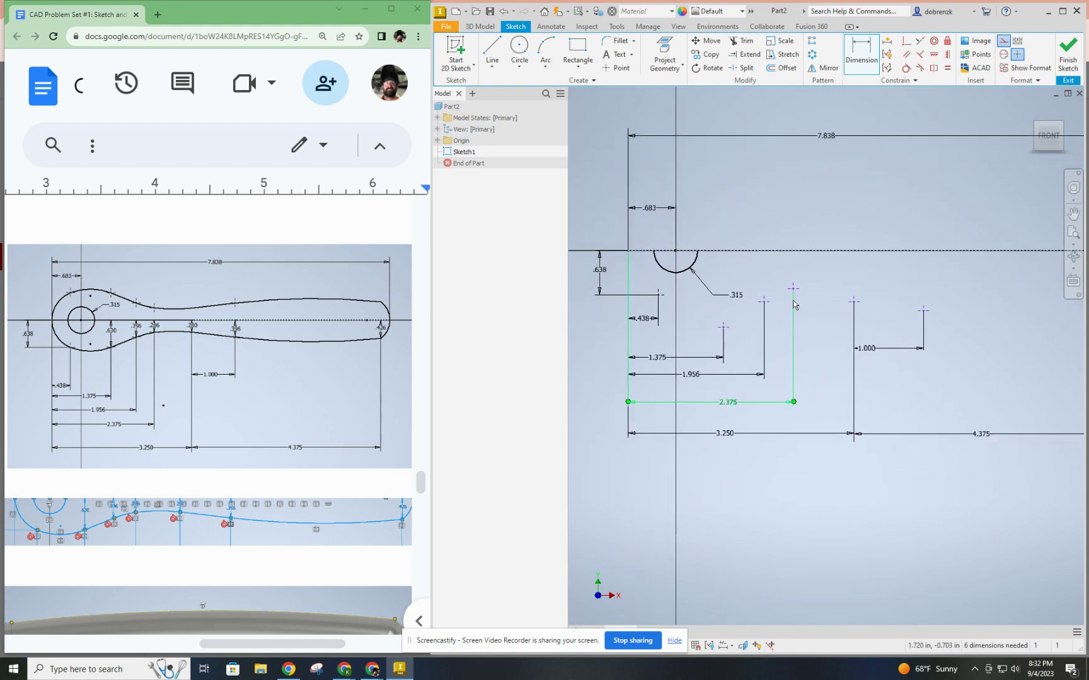
scroll(839, 456, "down", 3)
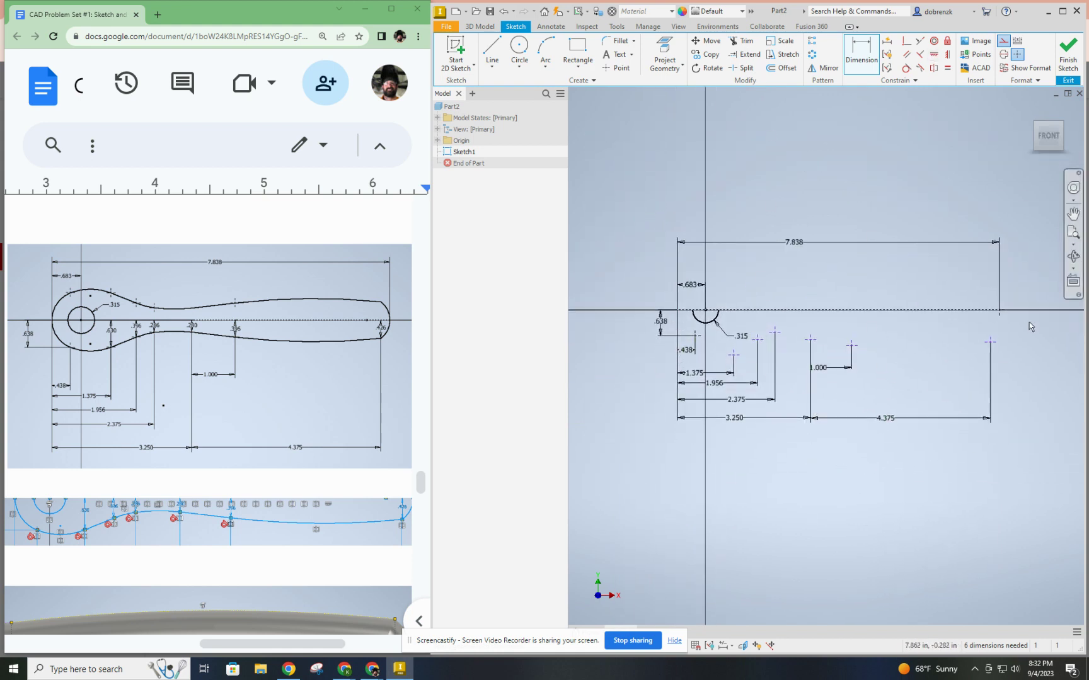
left_click(993, 309)
left_click(990, 341)
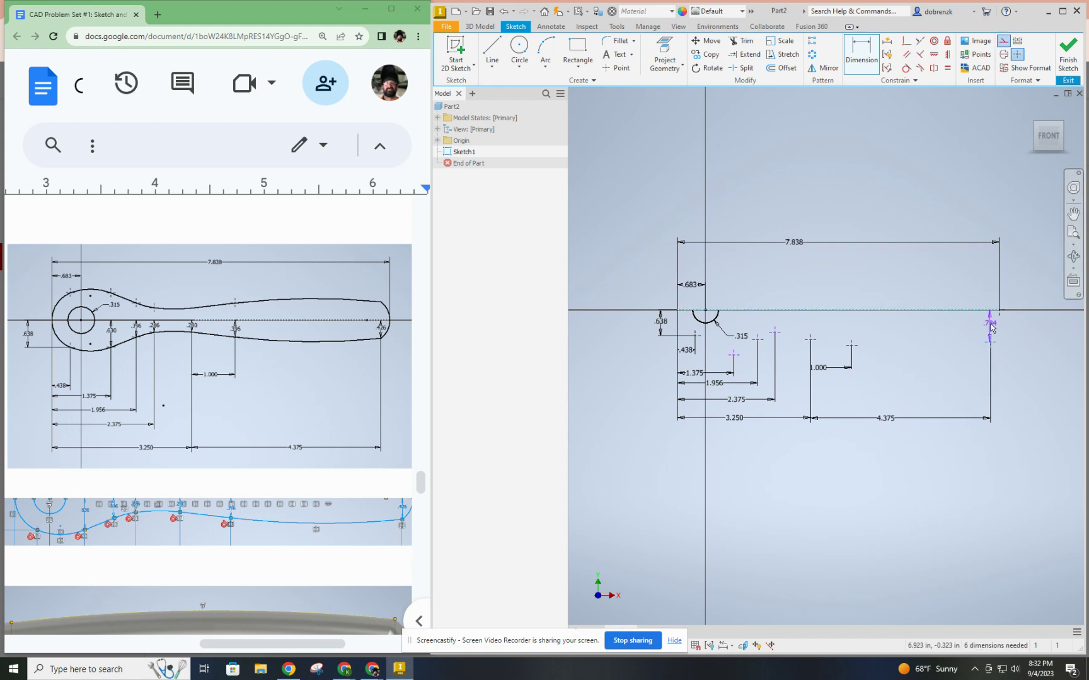
left_click(991, 327)
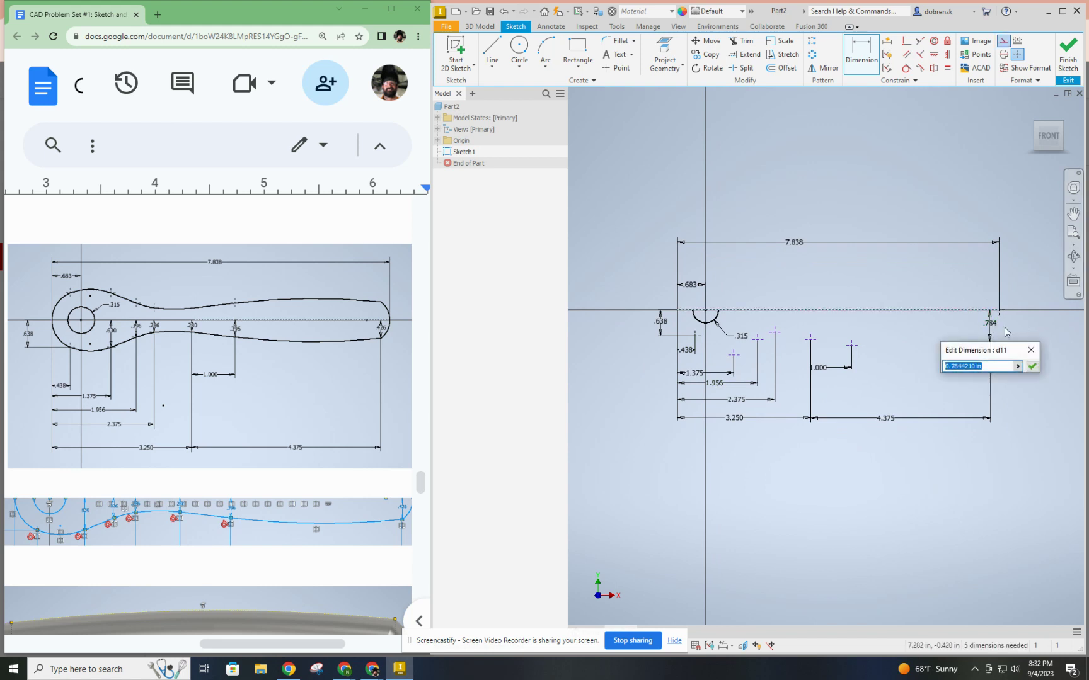
type(".426")
key("Return")
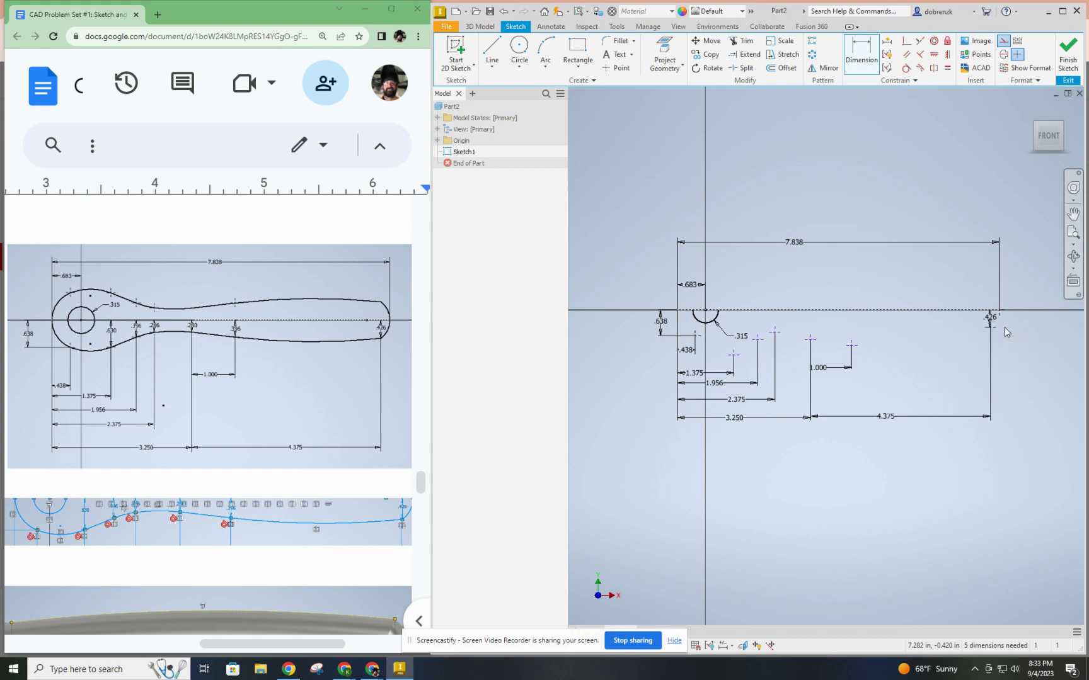
- Dimension the sixth lower point .396 in vertically below the construction line
left_click(851, 310)
left_click(851, 345)
left_click(855, 329)
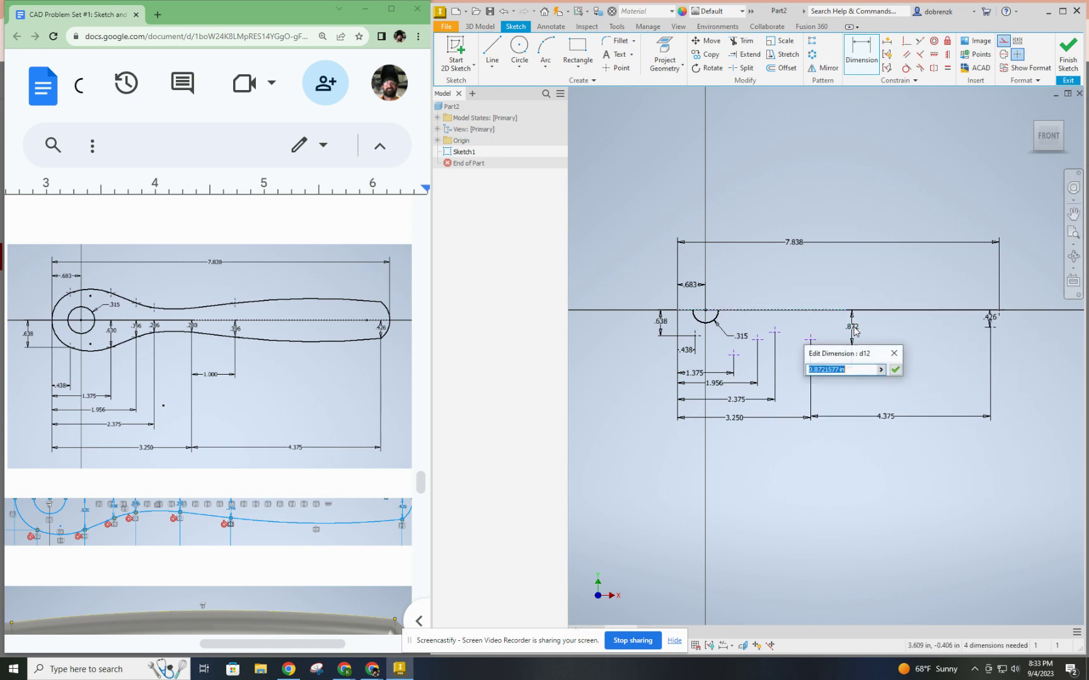
type(".396")
key("Return")
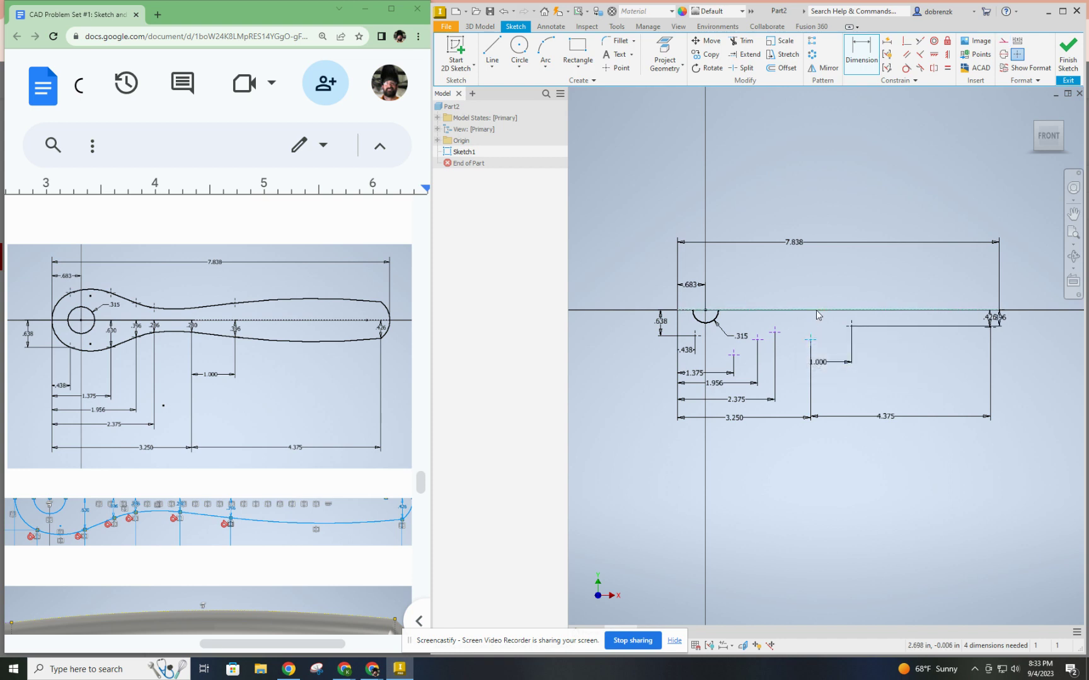
- Dimension the fifth lower point .280 in vertically below the construction line and move the .396 in dimension back beside the sixth point
left_click(813, 310)
left_click(810, 339)
left_click(812, 324)
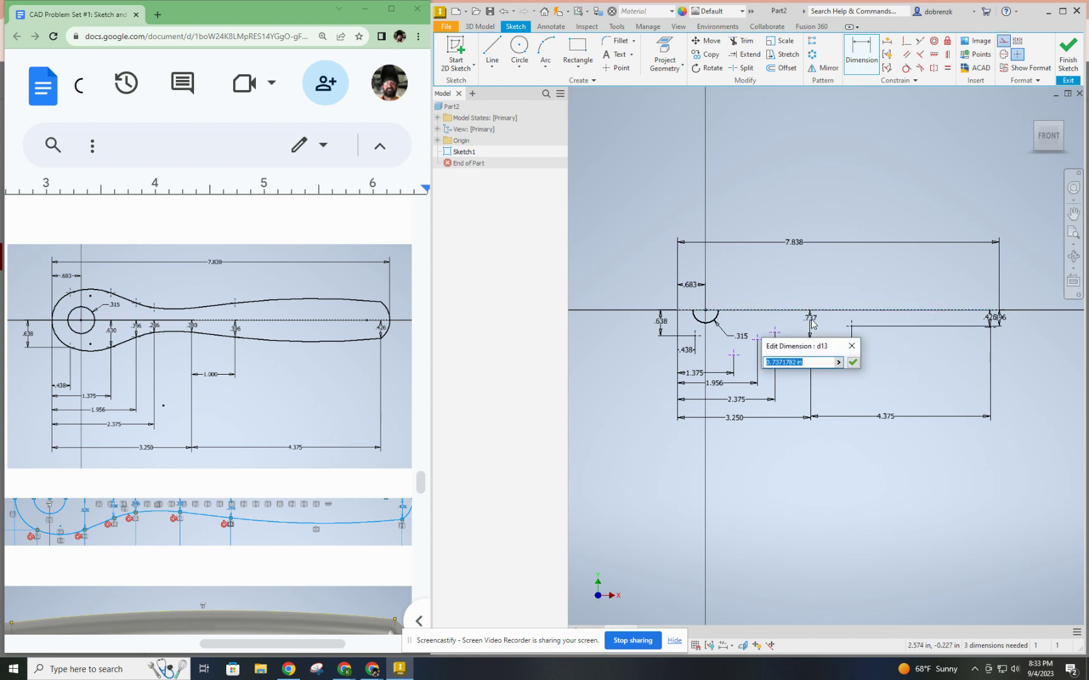
type(".2801")
key("Return")
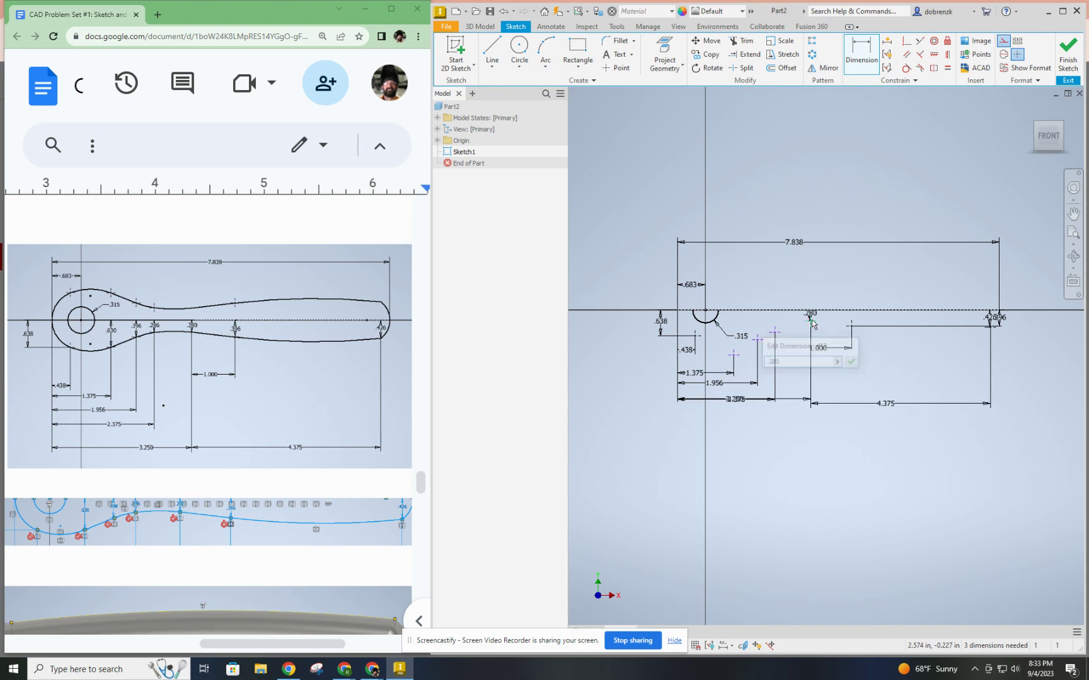
key("Escape")
left_click_drag(940, 323, 859, 321)
- Dimension the fourth lower point .286 in vertically below the construction line
key("d")
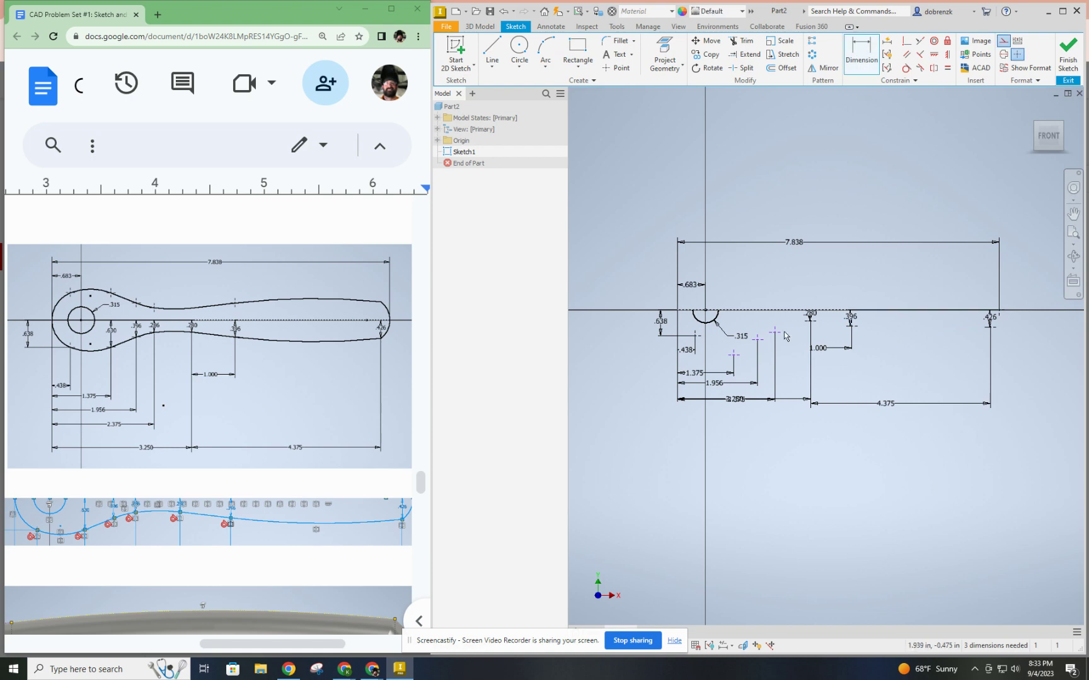
left_click(781, 311)
left_click(774, 332)
left_click(779, 323)
type(".28")
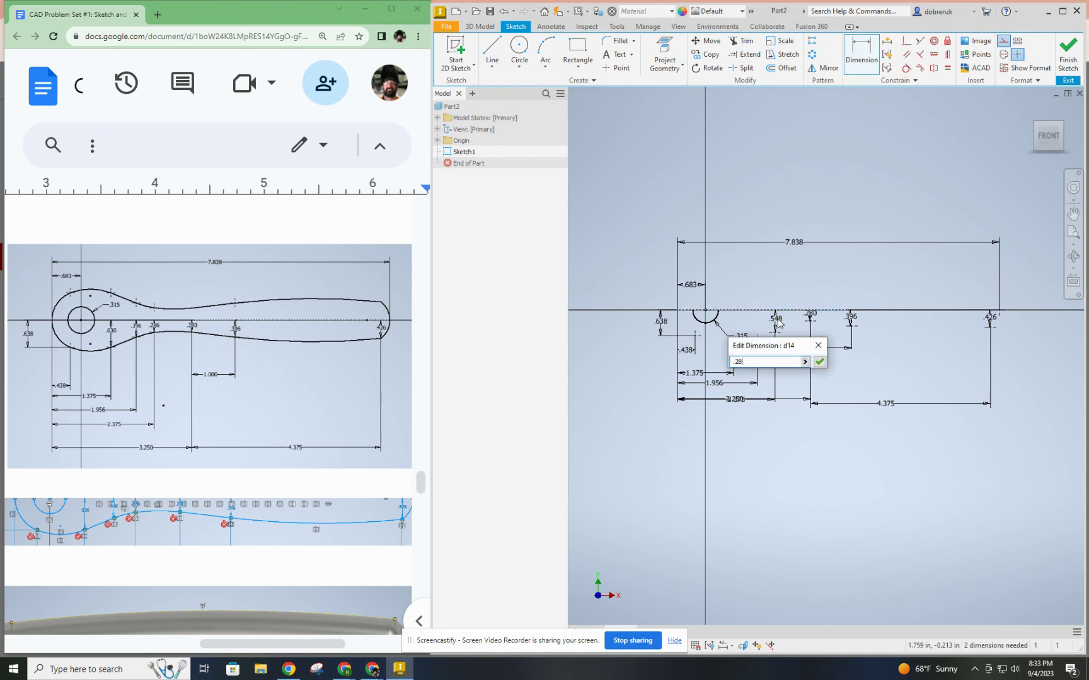
type("6")
key("Return")
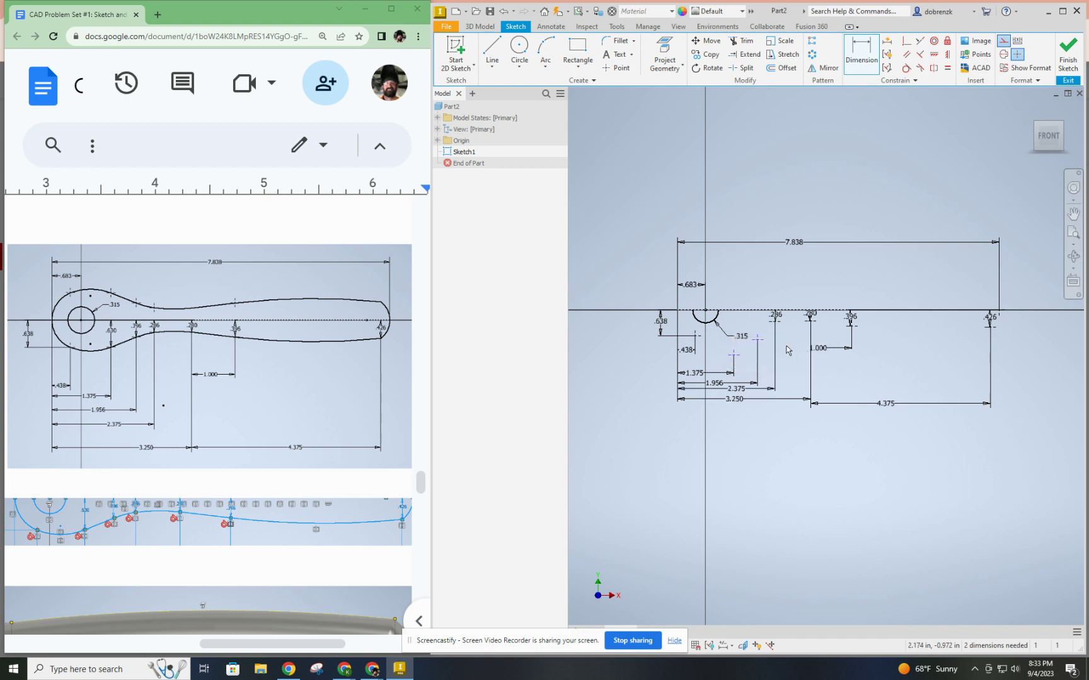
- Dimension the third lower point .396 in vertically below the construction line
scroll(756, 337, "up", 2)
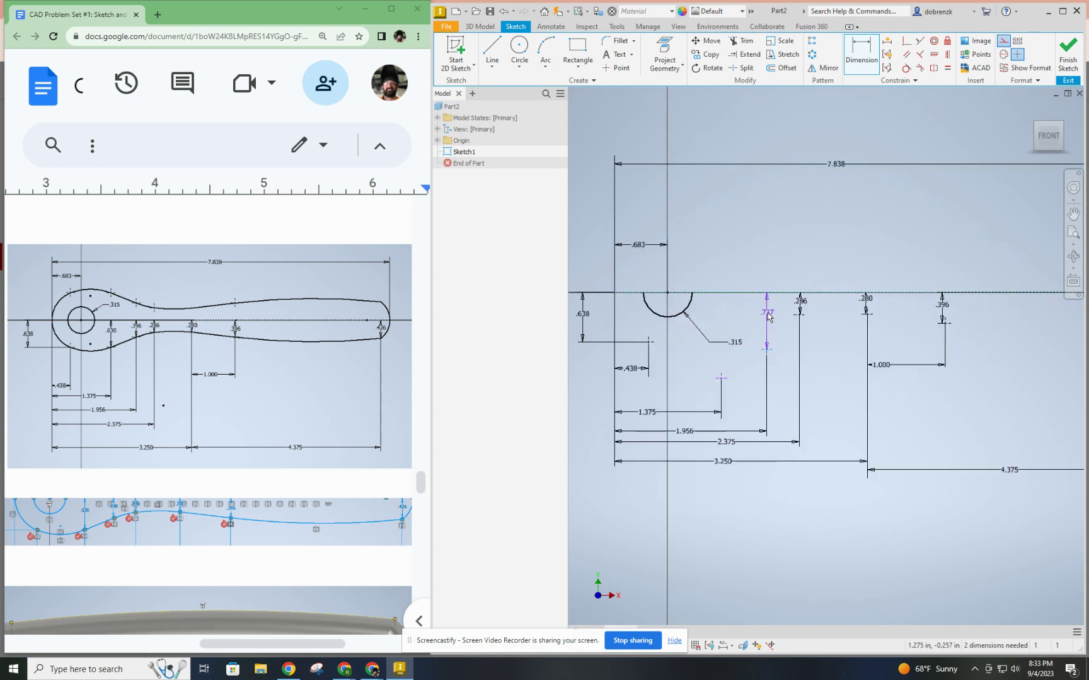
left_click(768, 323)
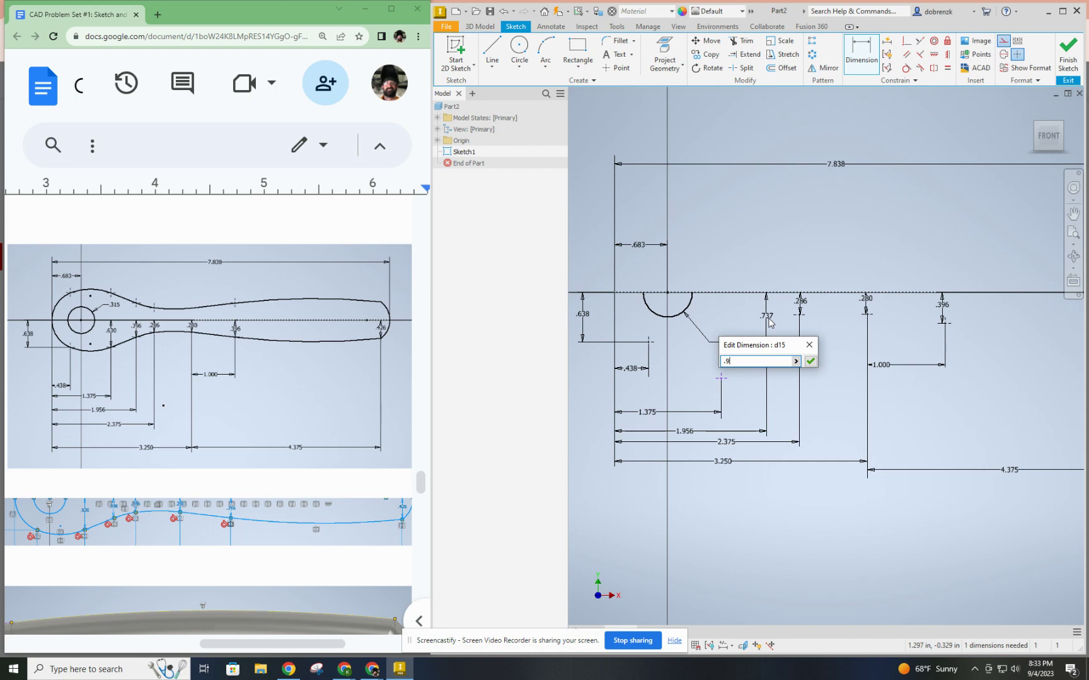
key("Return")
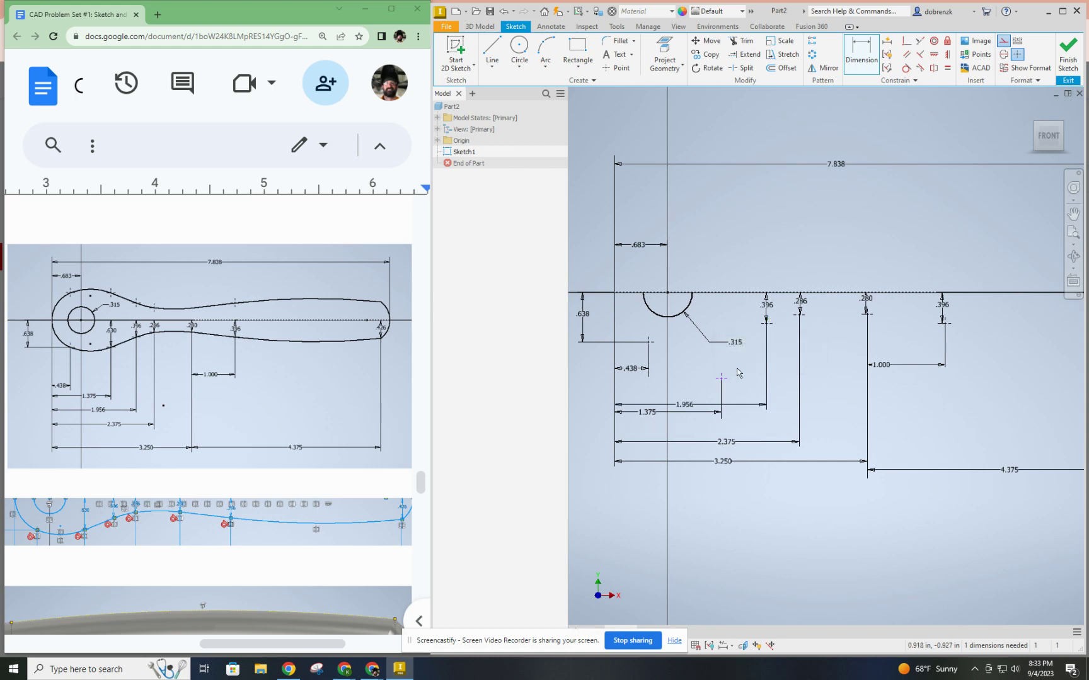
- Dimension the second lower point .630 in vertically below the construction line and place the dimension beside that point
left_click(725, 293)
left_click(721, 377)
left_click(722, 326)
left_click(723, 326)
type(".630")
key("Return")
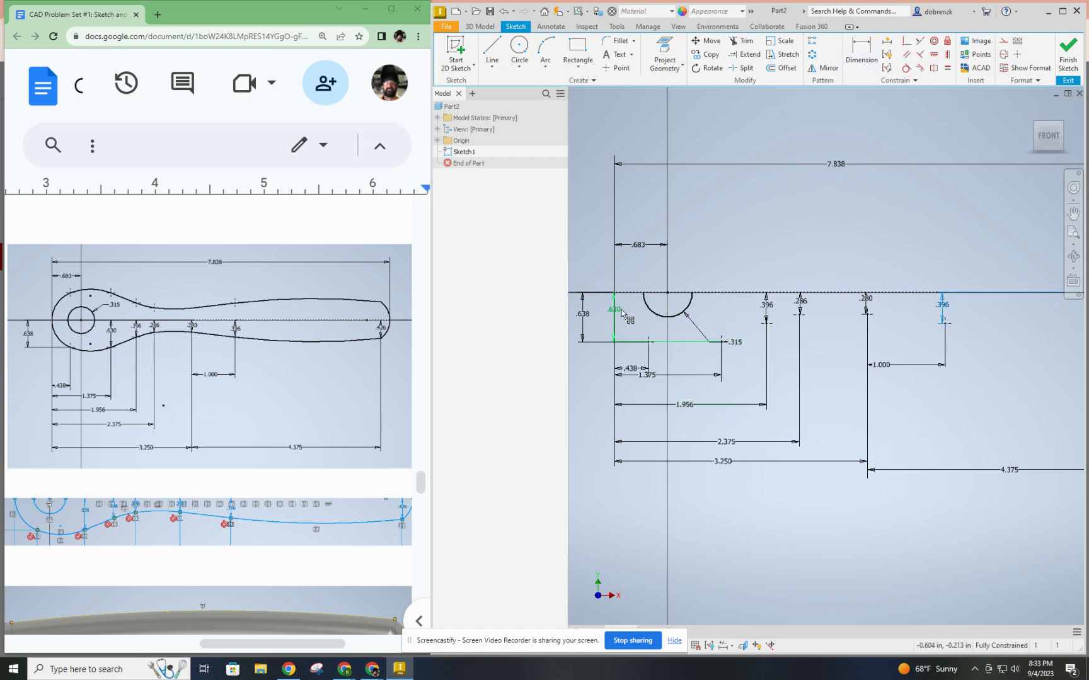
left_click(723, 320)
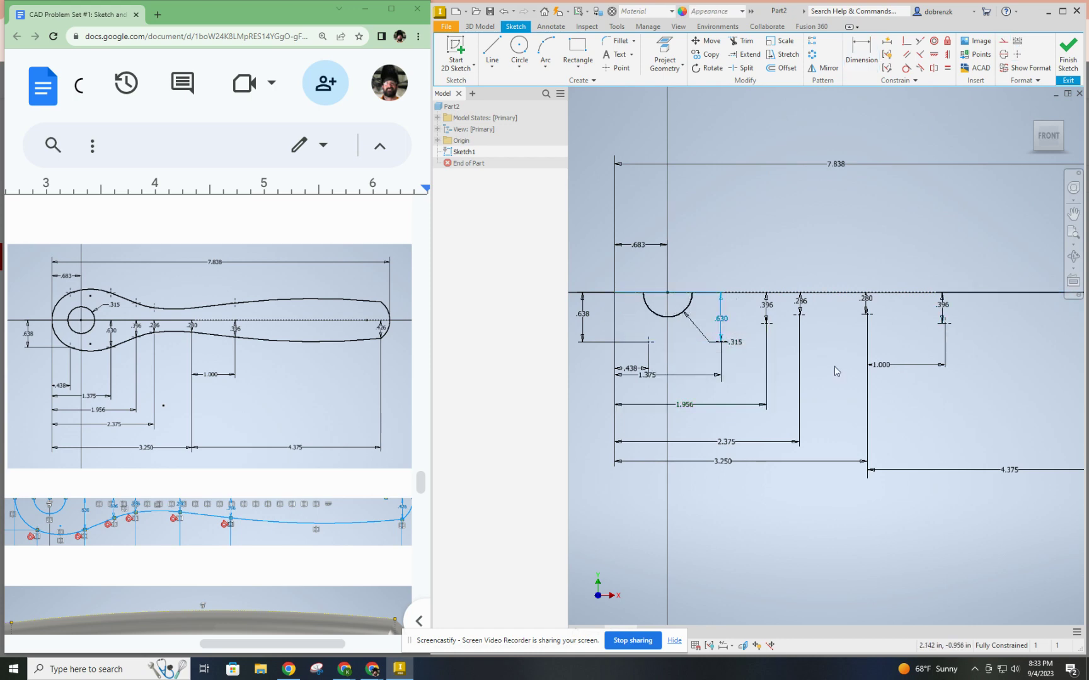
- Draw a three-point arc from the left end of the construction line to the first lower point, bulging outward
scroll(879, 381, "down", 3)
middle_click_drag(833, 348, 782, 318)
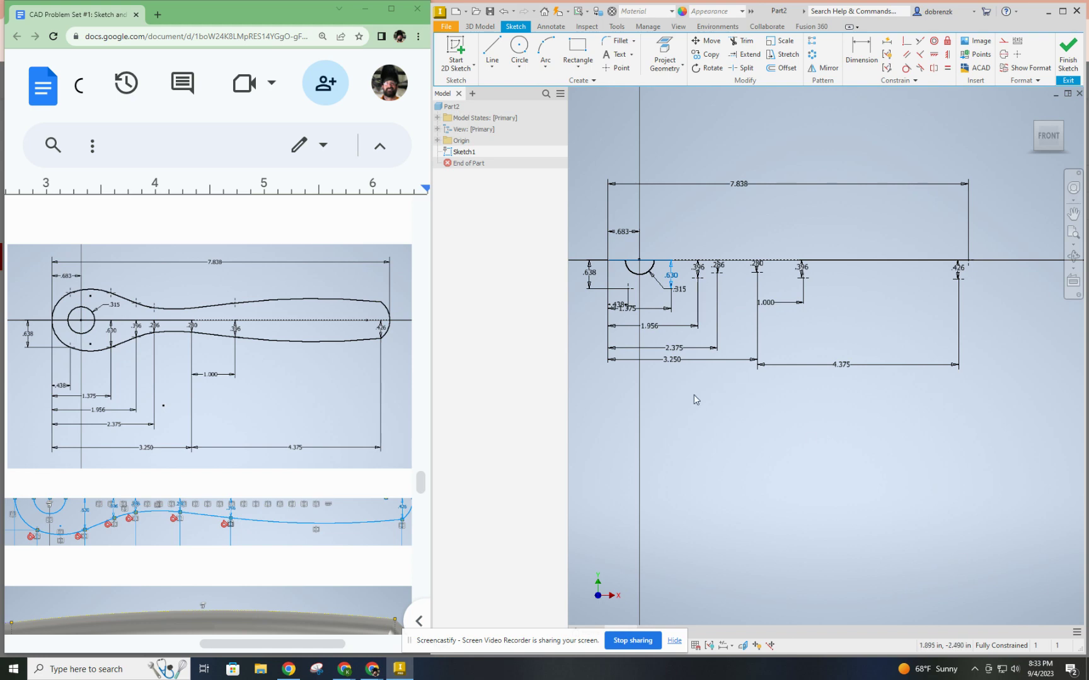
scroll(695, 377, "up", 3)
mouse_move(698, 305)
middle_mouse_down()
mouse_move(815, 361)
mouse_move(810, 336)
middle_mouse_up()
left_click(540, 45)
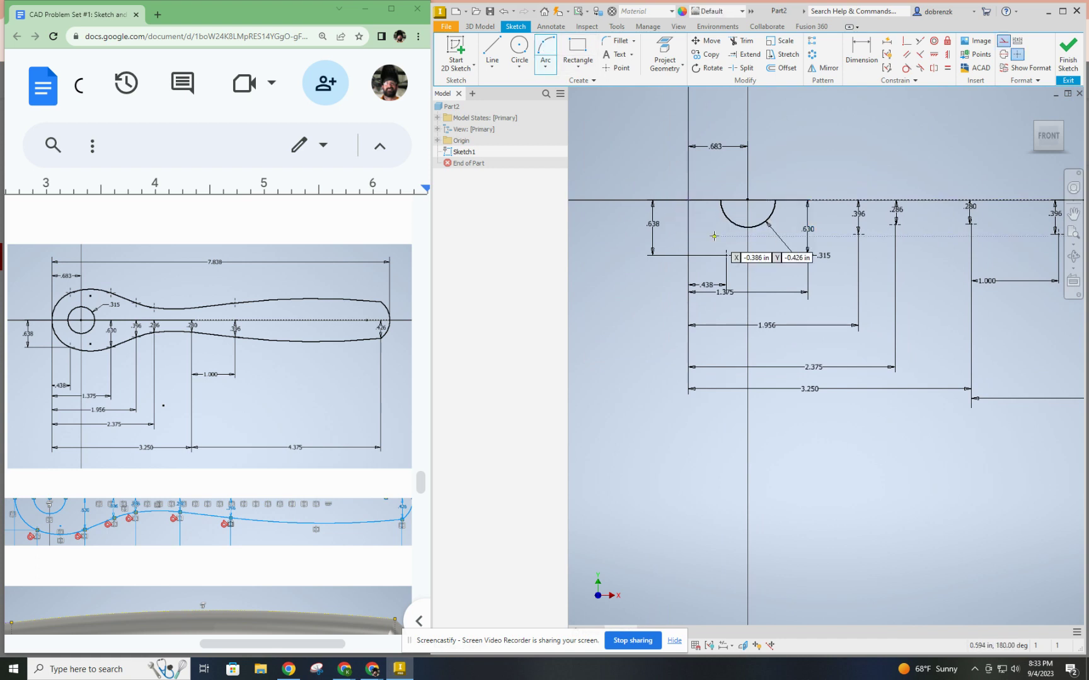
left_click(688, 200)
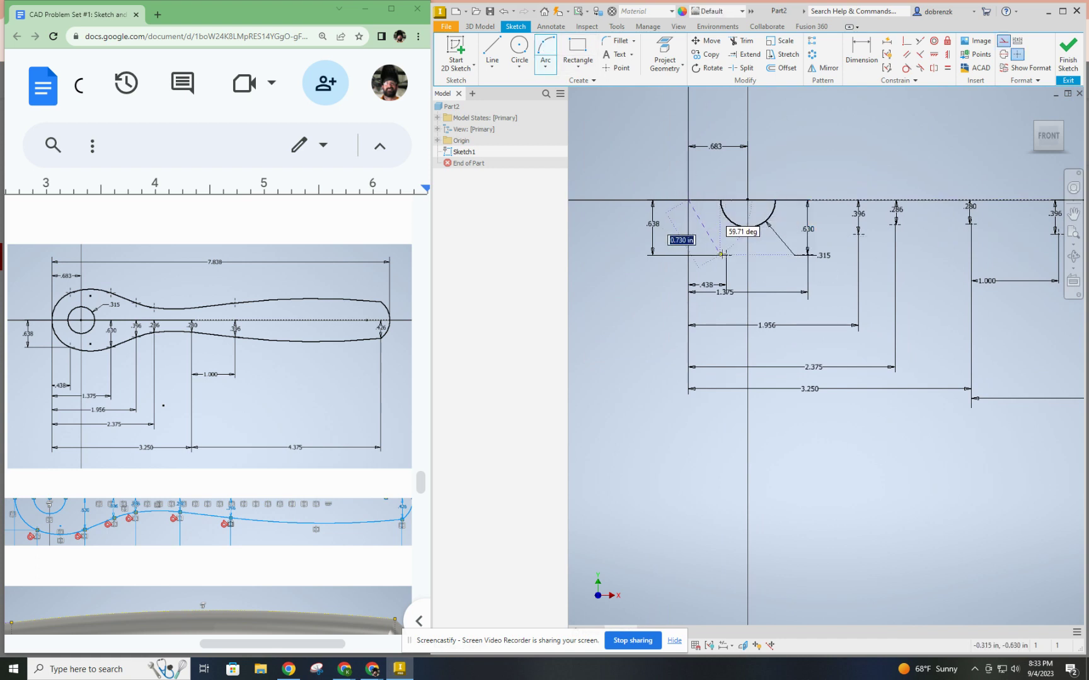
left_click(726, 254)
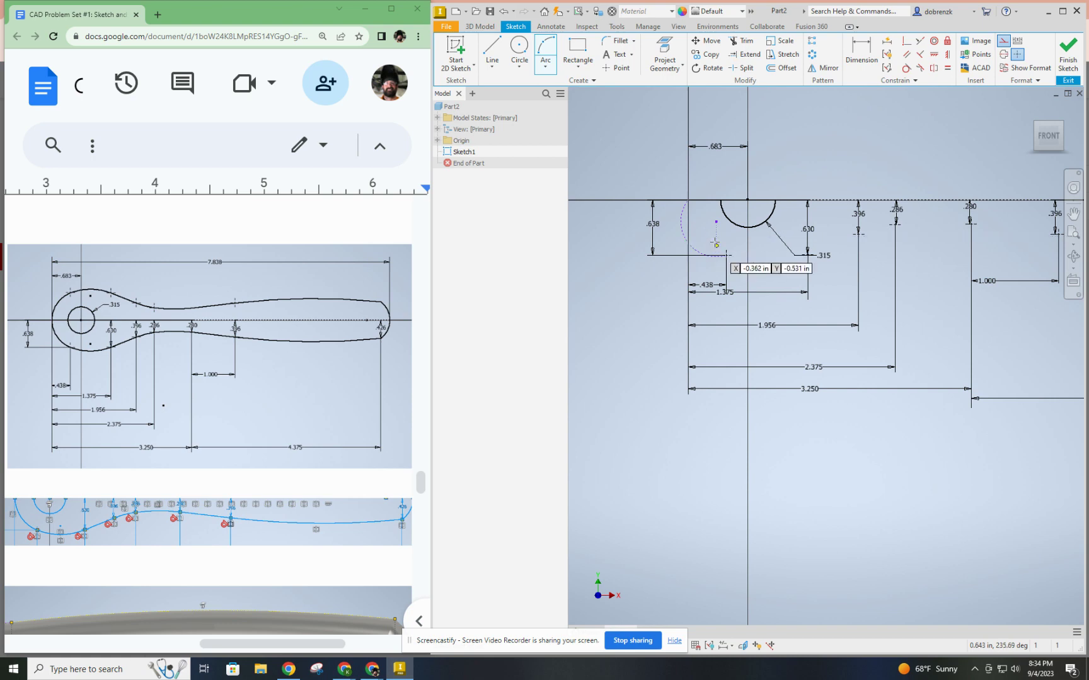
left_click(688, 243)
key("Escape")
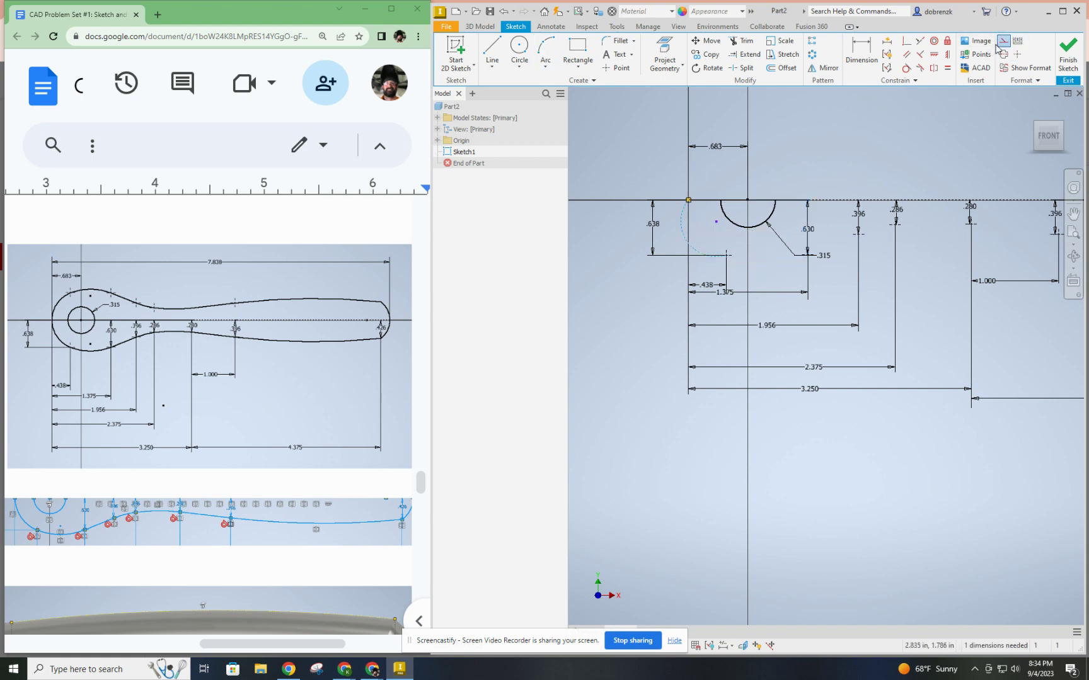
- Convert the new arc from construction to solid geometry and make it perpendicular to the horizontal construction line
left_click(682, 227)
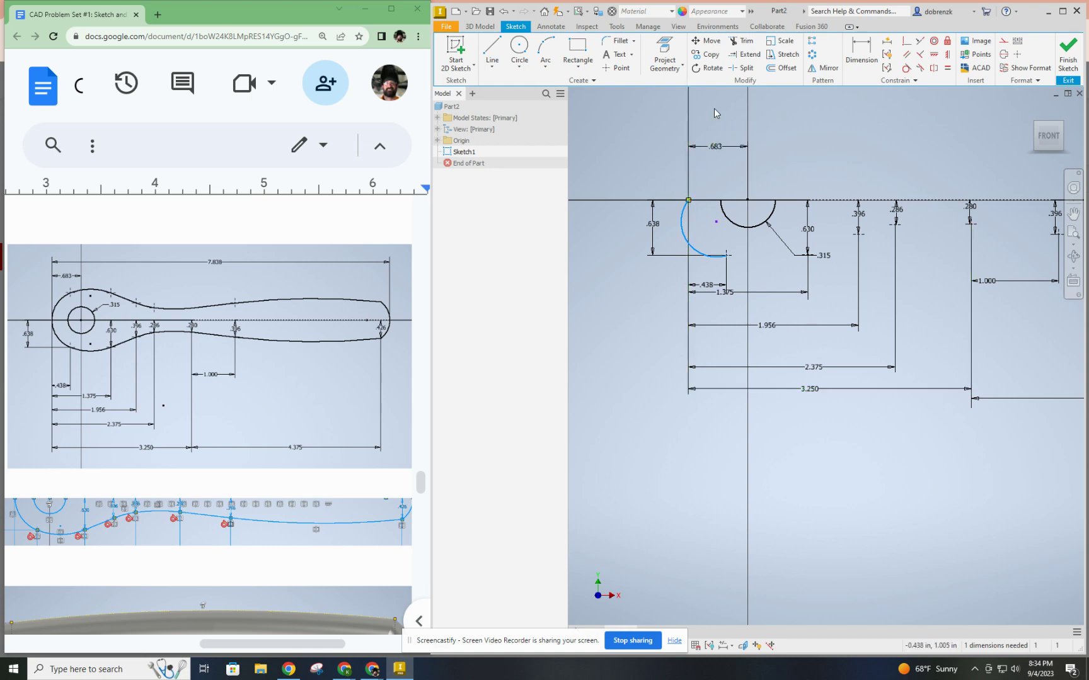
left_click(908, 42)
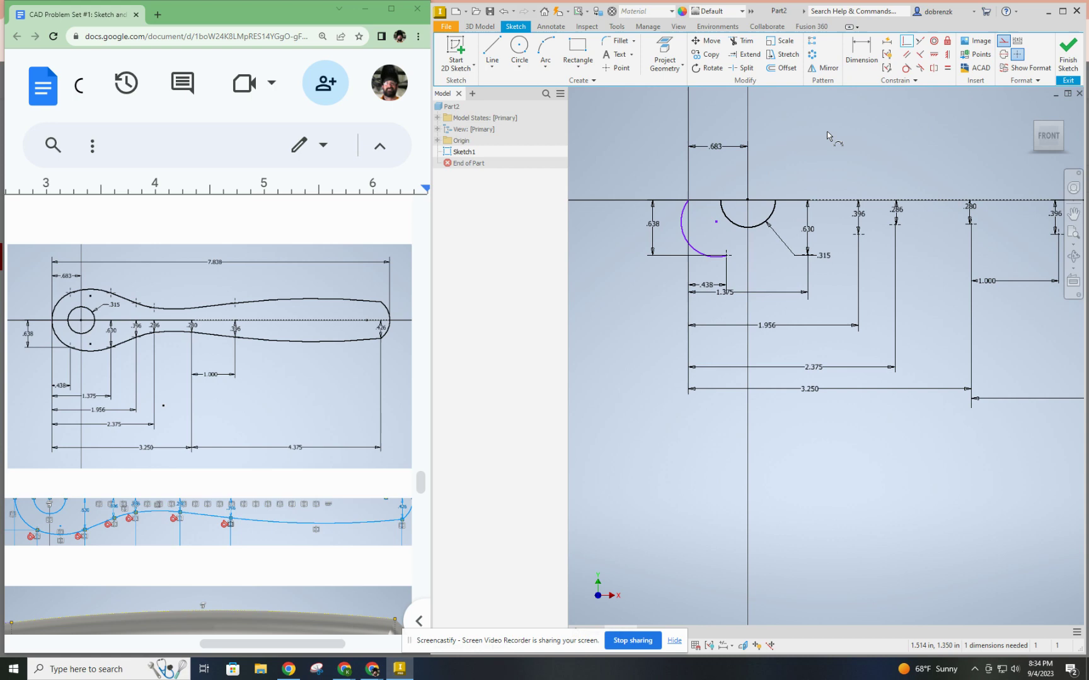
left_click(732, 201)
- Draw a downward-bulging three-point arc from the first to the second lower point and convert it to solid geometry
middle_click_drag(732, 201, 653, 186)
left_click(545, 50)
left_click(647, 239)
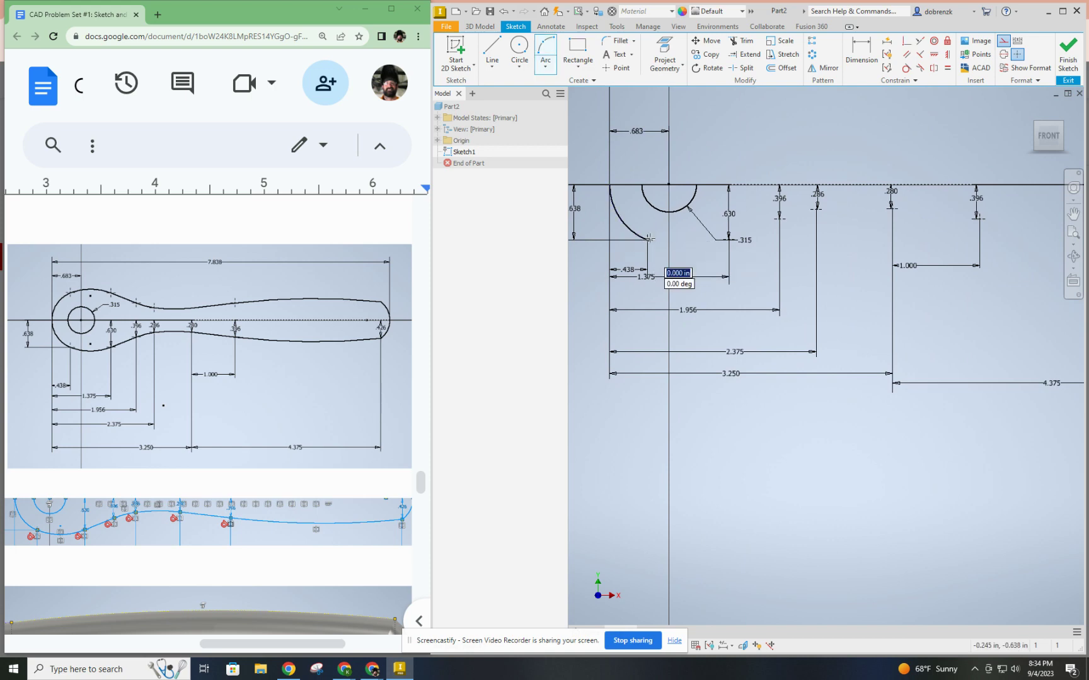
left_click(731, 239)
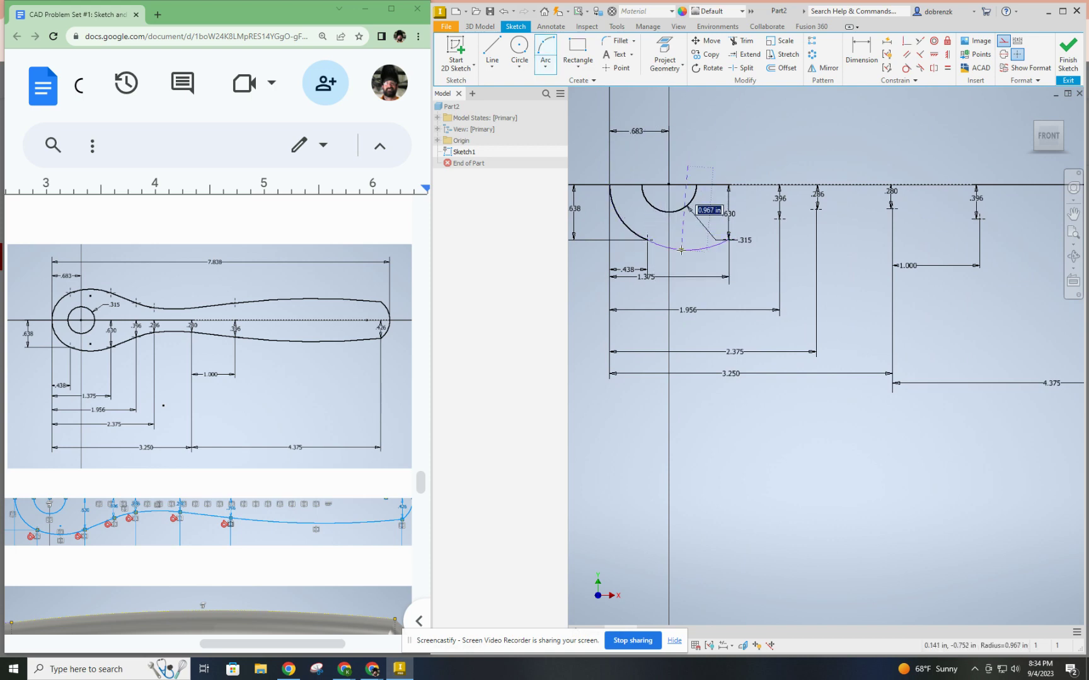
key("Escape")
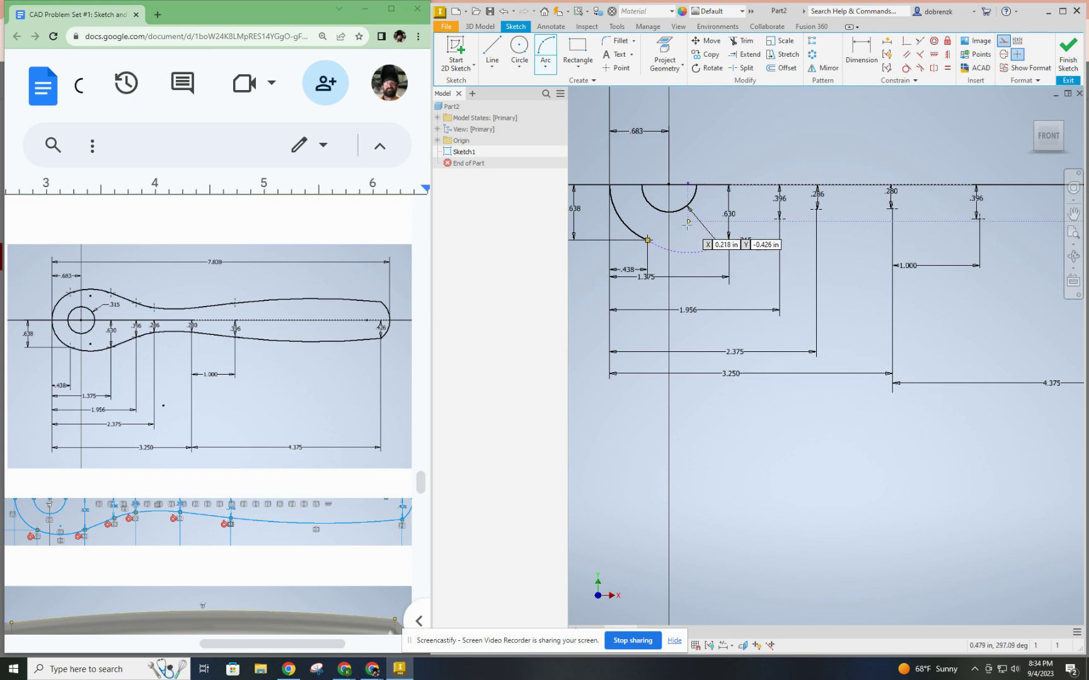
left_click(690, 255)
key("Escape")
left_click(689, 253)
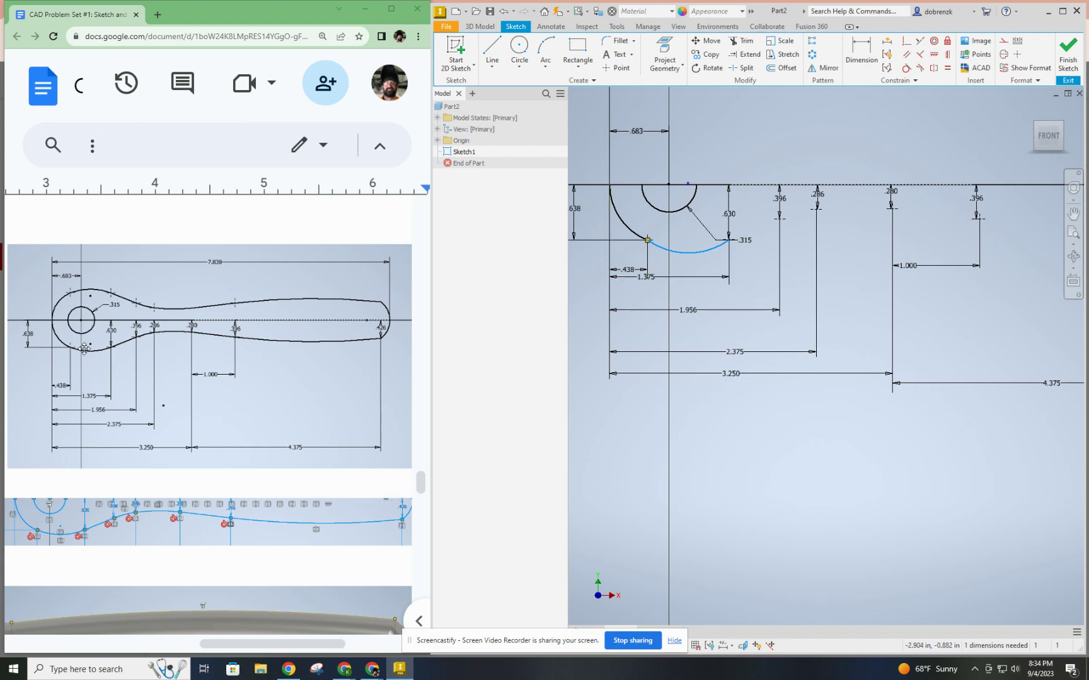
- Finish the sketch and reopen Sketch1 for editing
left_click(1067, 60)
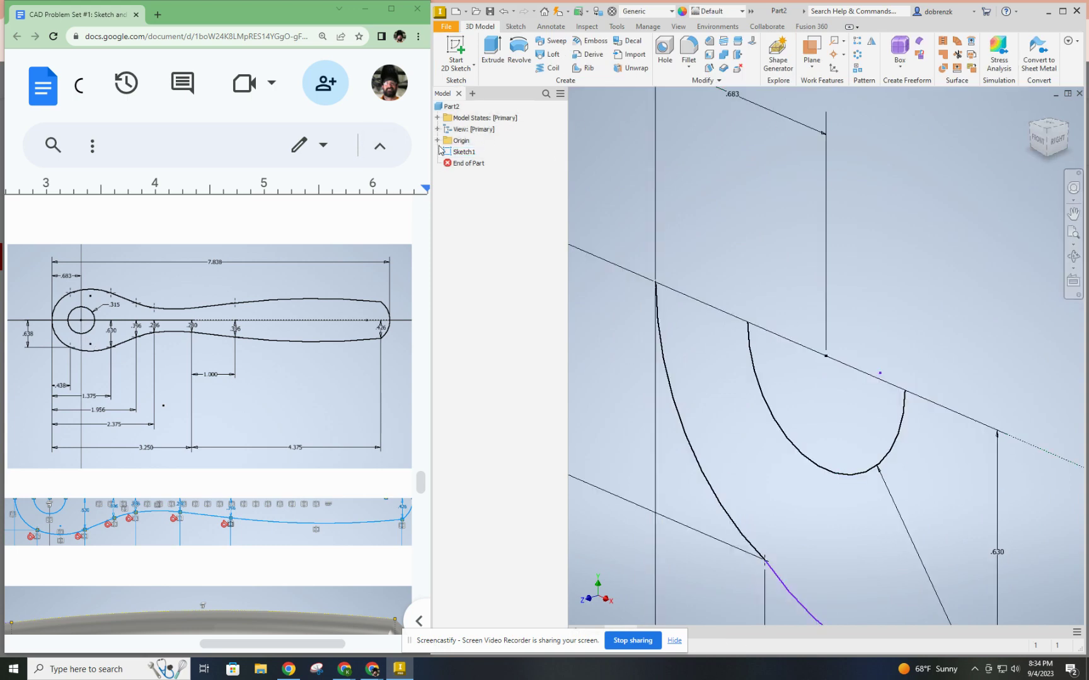
left_click(469, 152)
double_click(469, 152)
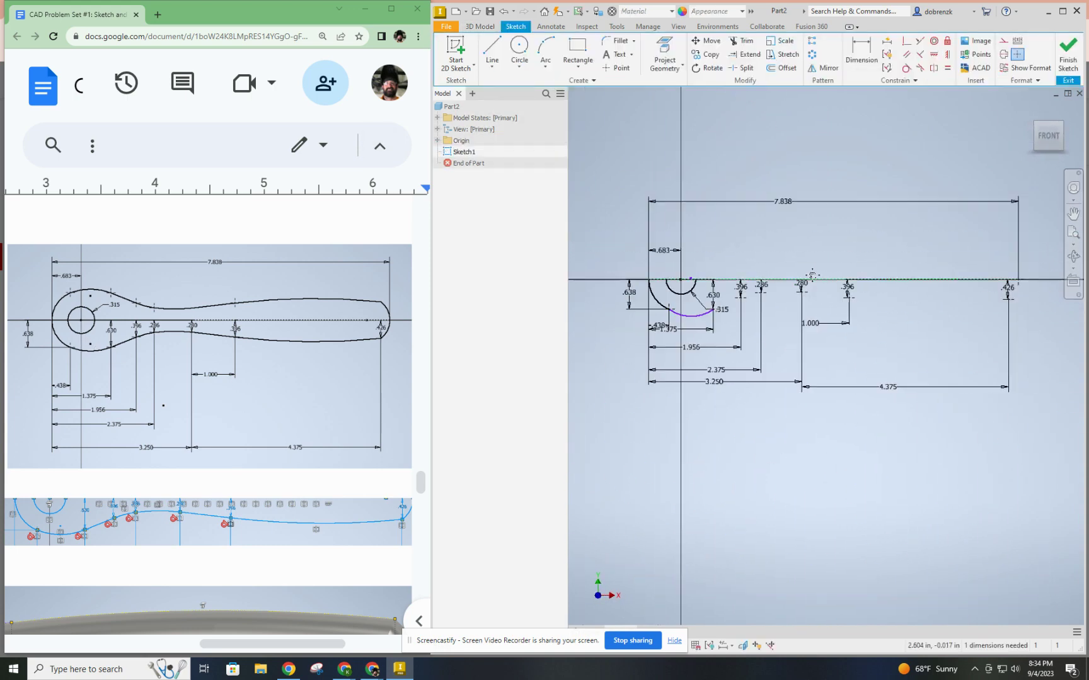
- Enlarge the reference drawing in Google Docs and compare the handle's head outline with the matching arcs in the Inventor sketch
left_click(267, 245)
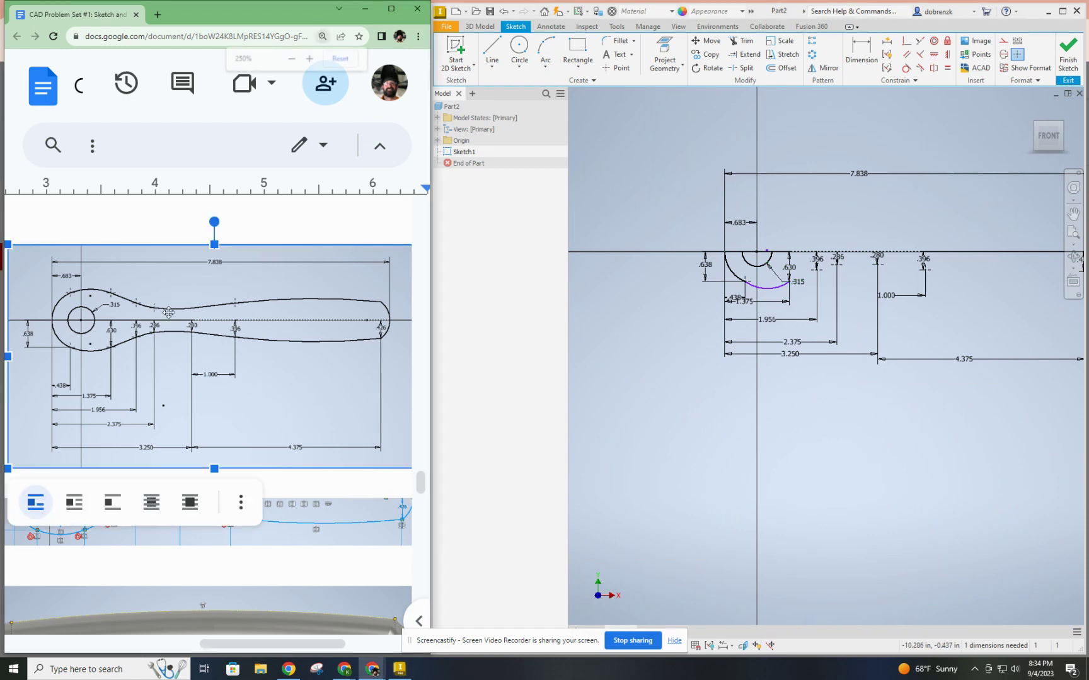
scroll(257, 243, "up", 2, "ctrl")
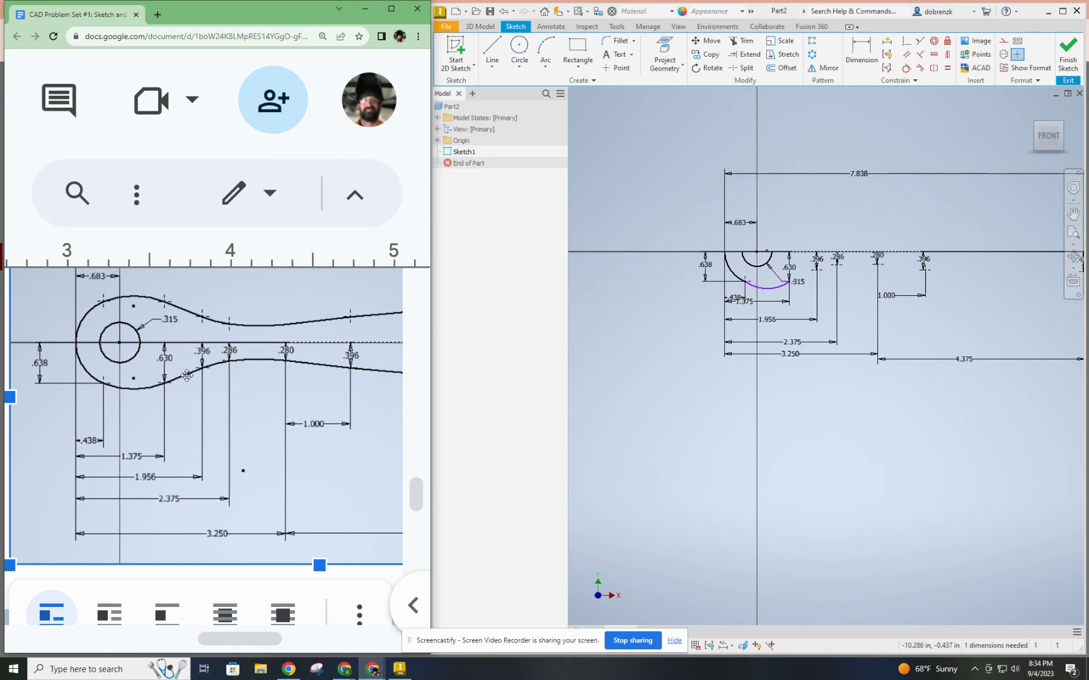
scroll(770, 280, "up", 5)
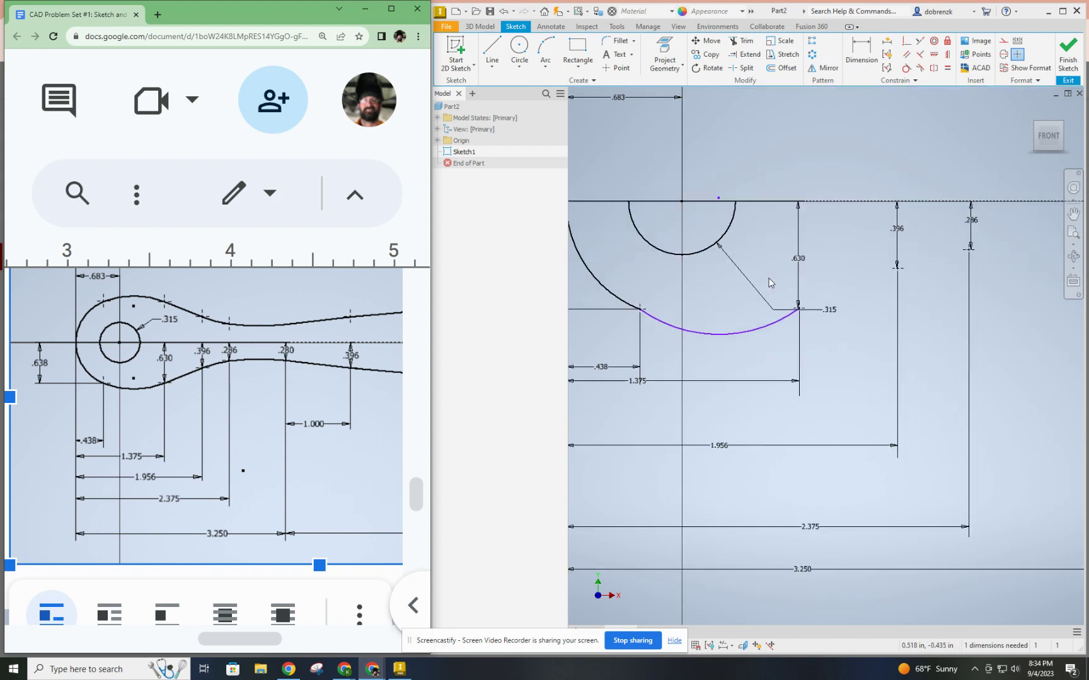
middle_click_drag(860, 344, 822, 345)
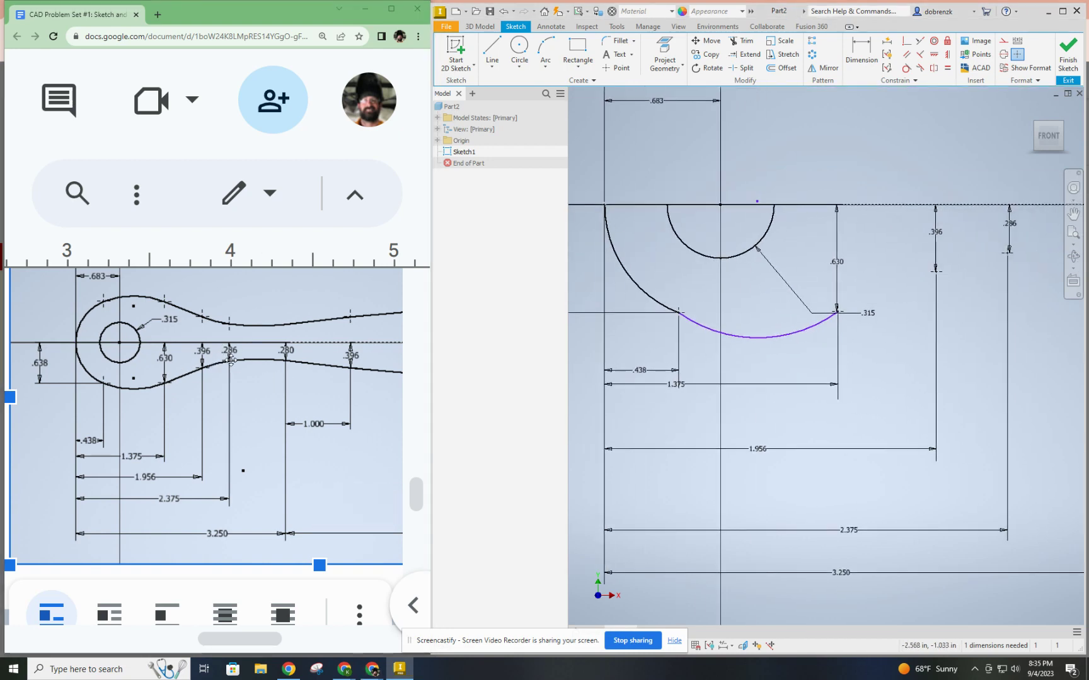
middle_click_drag(855, 360, 835, 363)
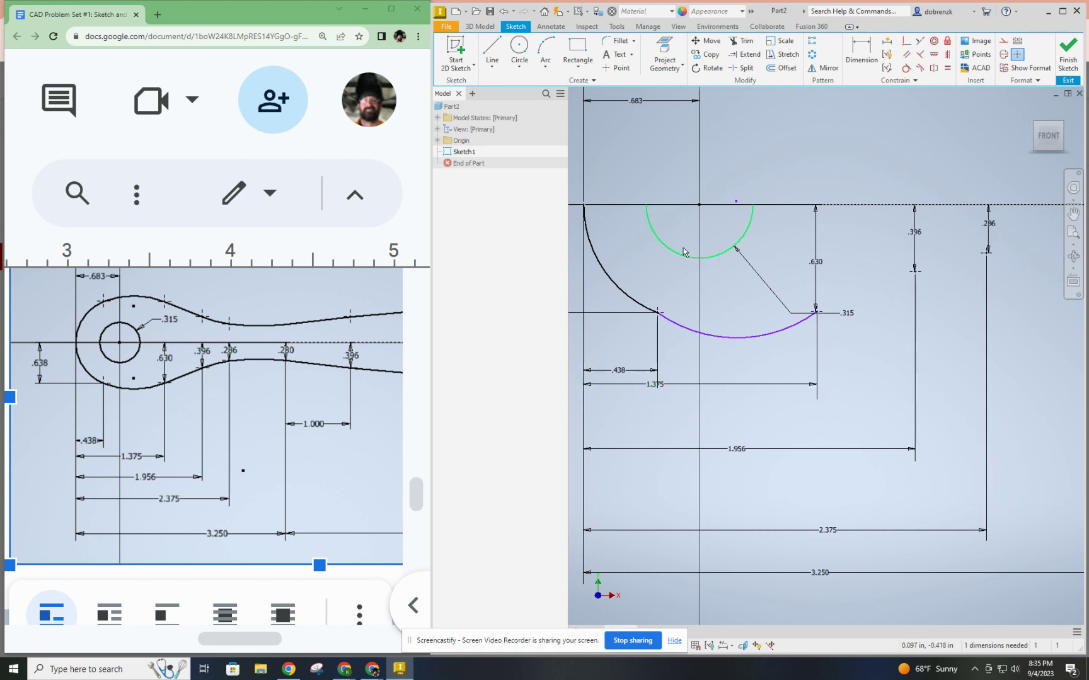
- Make the arc between the first and second lower points tangent to the arc at the left end of the handle
left_click(906, 68)
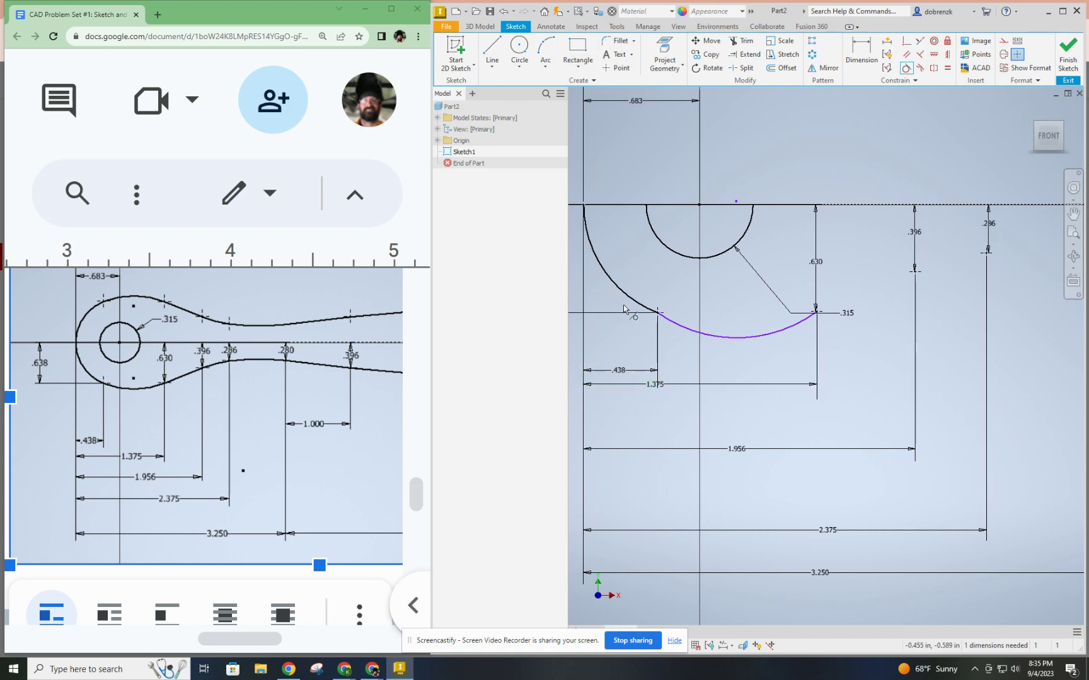
left_click(655, 309)
left_click(657, 311)
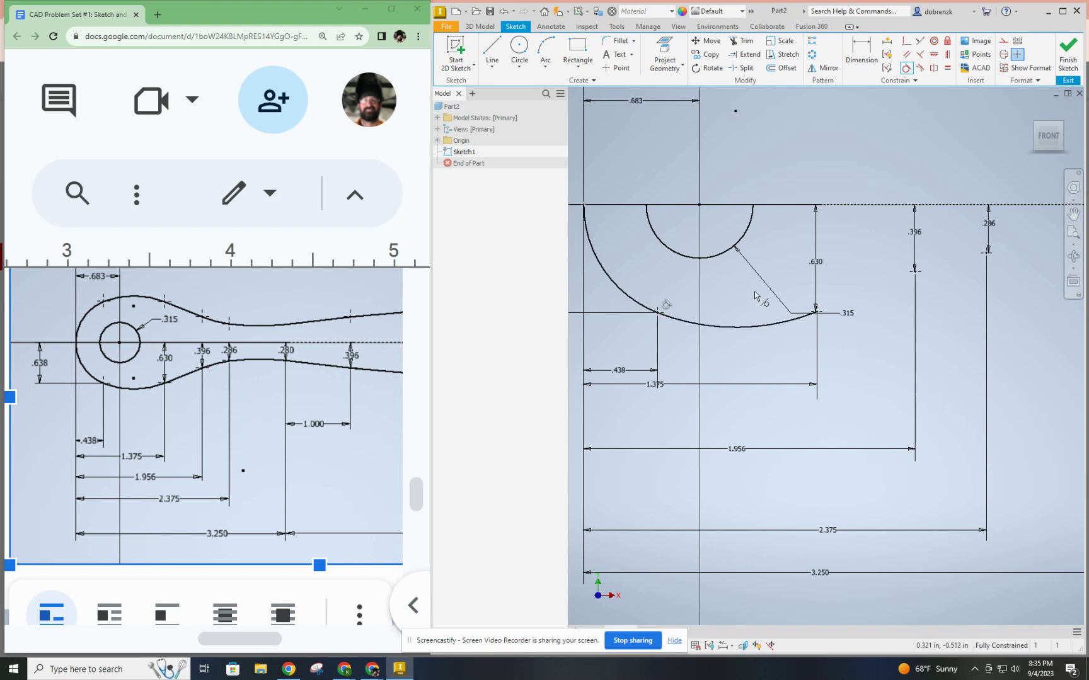
right_click(868, 258)
- Draw a shallow three-point arc from the second lower point to the third lower point
middle_click_drag(892, 287, 806, 295)
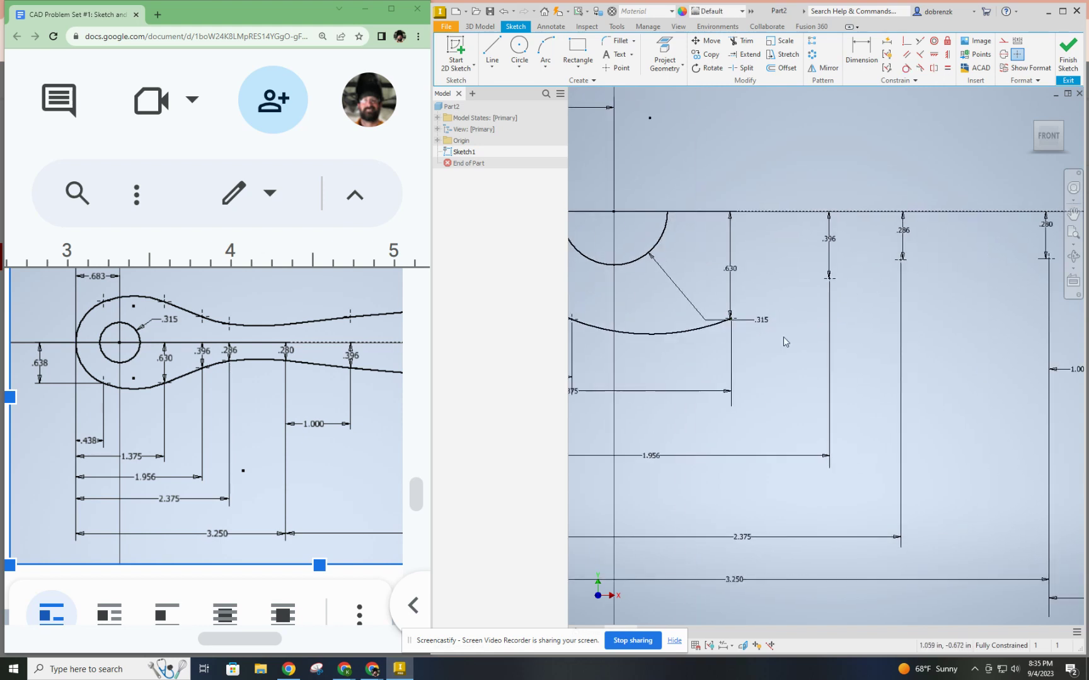
left_click(545, 50)
left_click(730, 318)
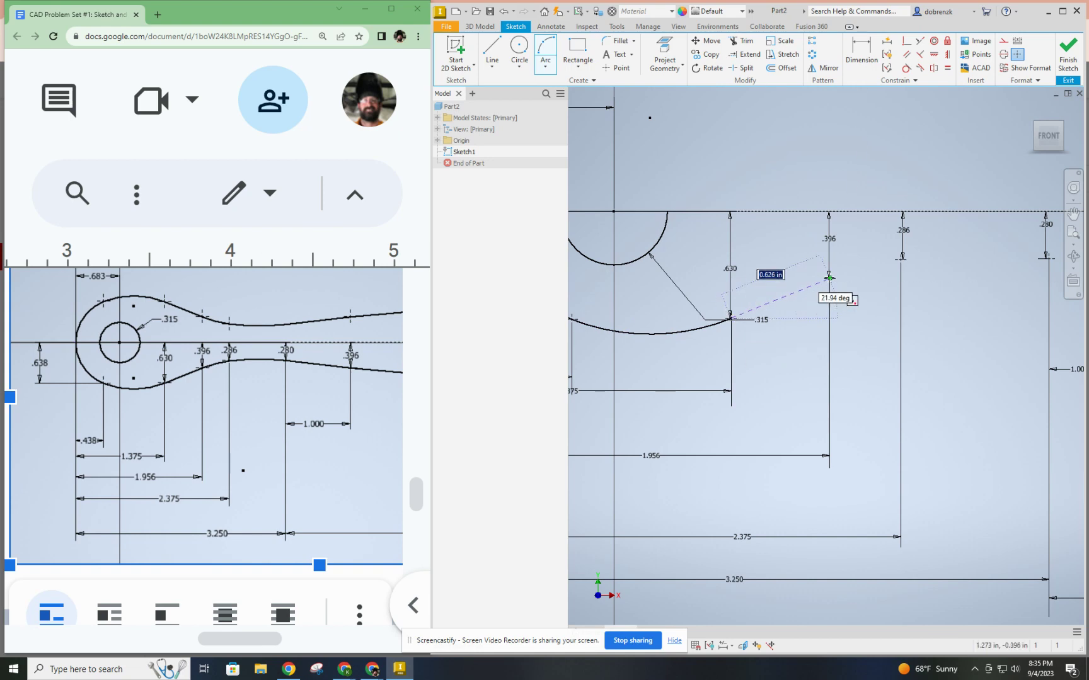
left_click(829, 277)
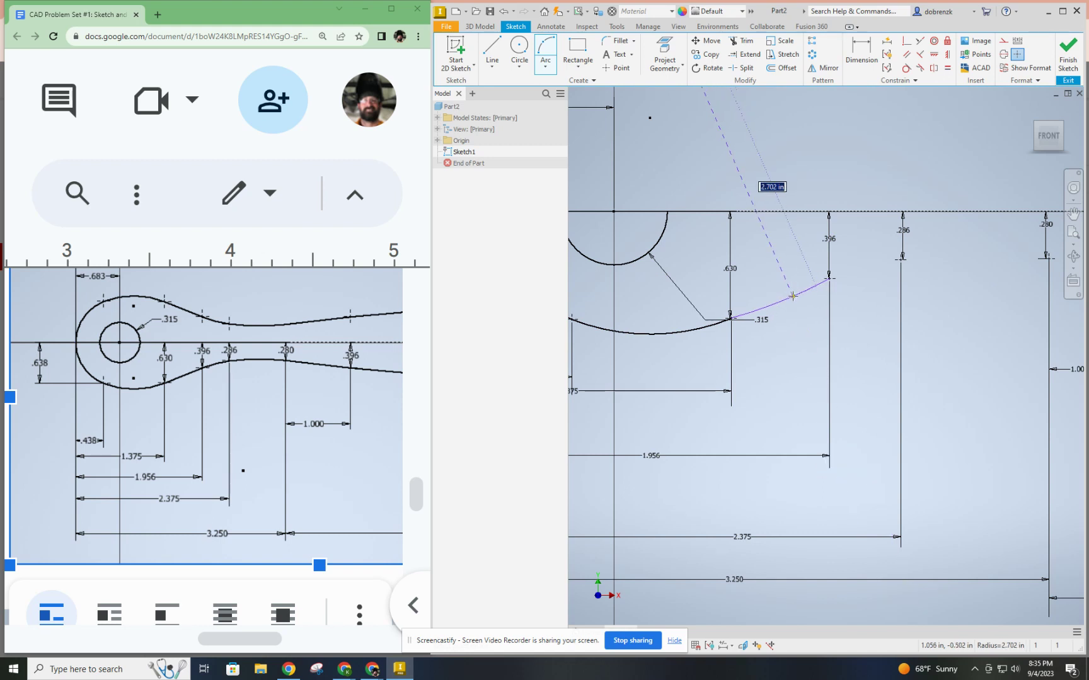
left_click(792, 295)
middle_click_drag(789, 297, 754, 297)
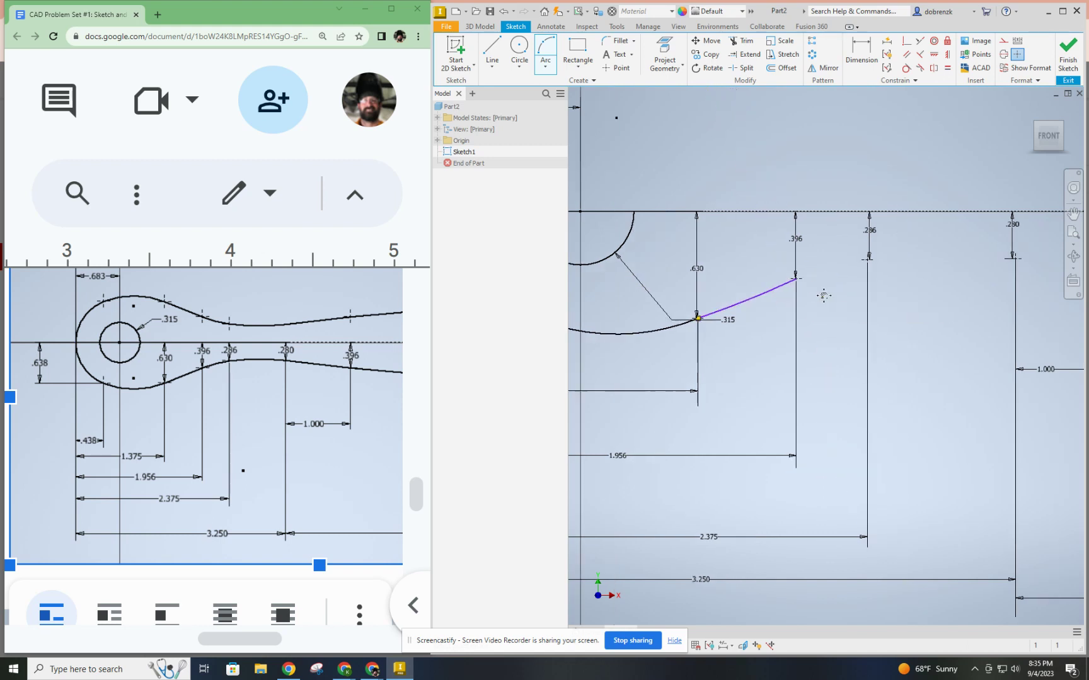
- Draw a three-point arc from the third lower point to the fourth lower point, curving upward above the chord
left_click(796, 278)
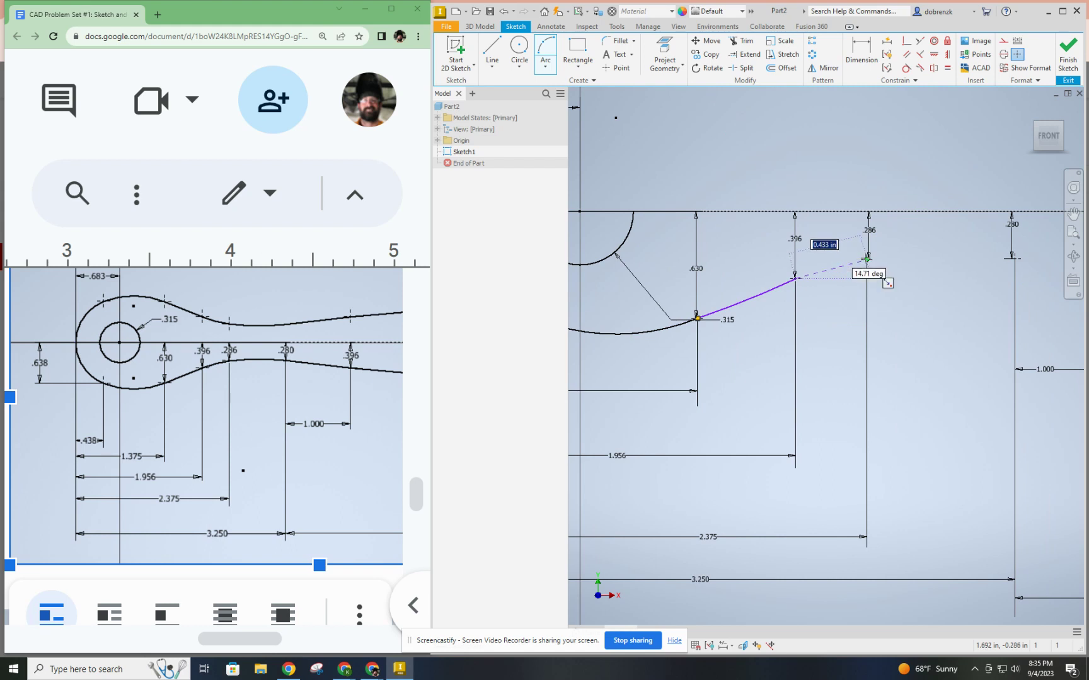
left_click(867, 259)
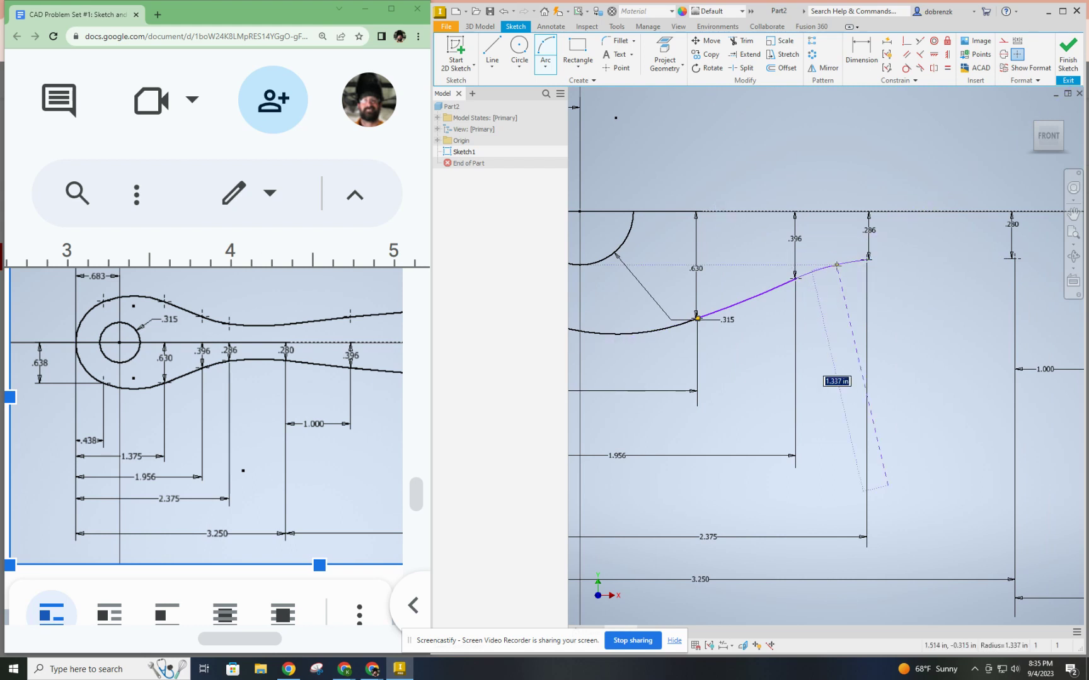
left_click(819, 346)
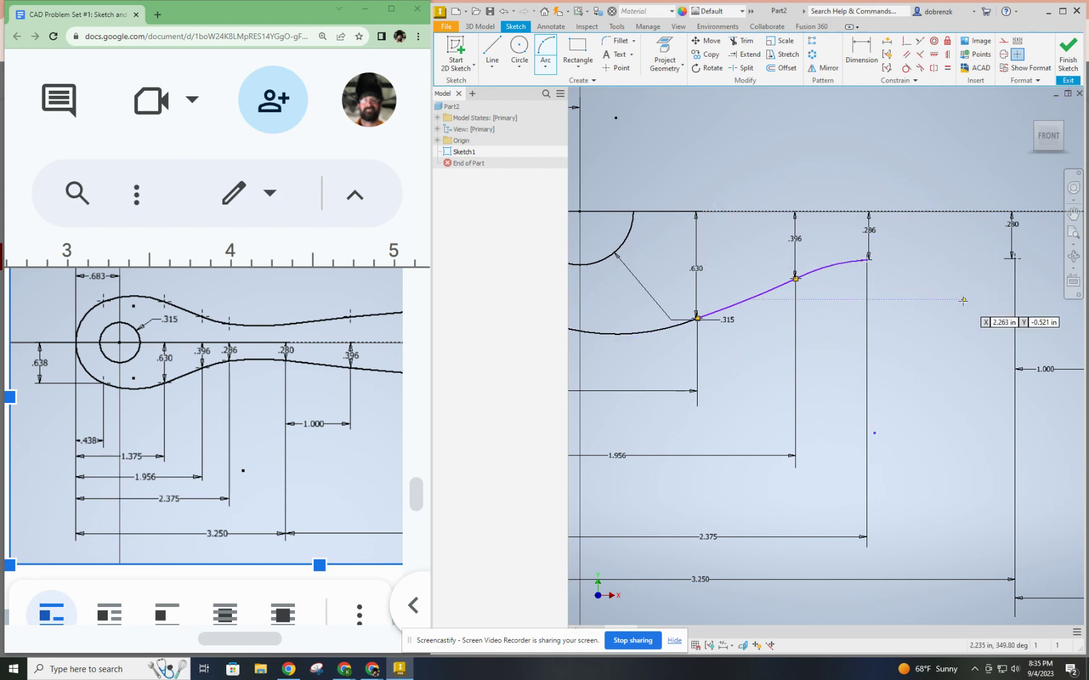
- Try to make the shallow arc between the second and third lower points tangent to the arcs on both sides
middle_click_drag(932, 262, 944, 256)
left_click(906, 67)
left_click(704, 323)
left_click(726, 306)
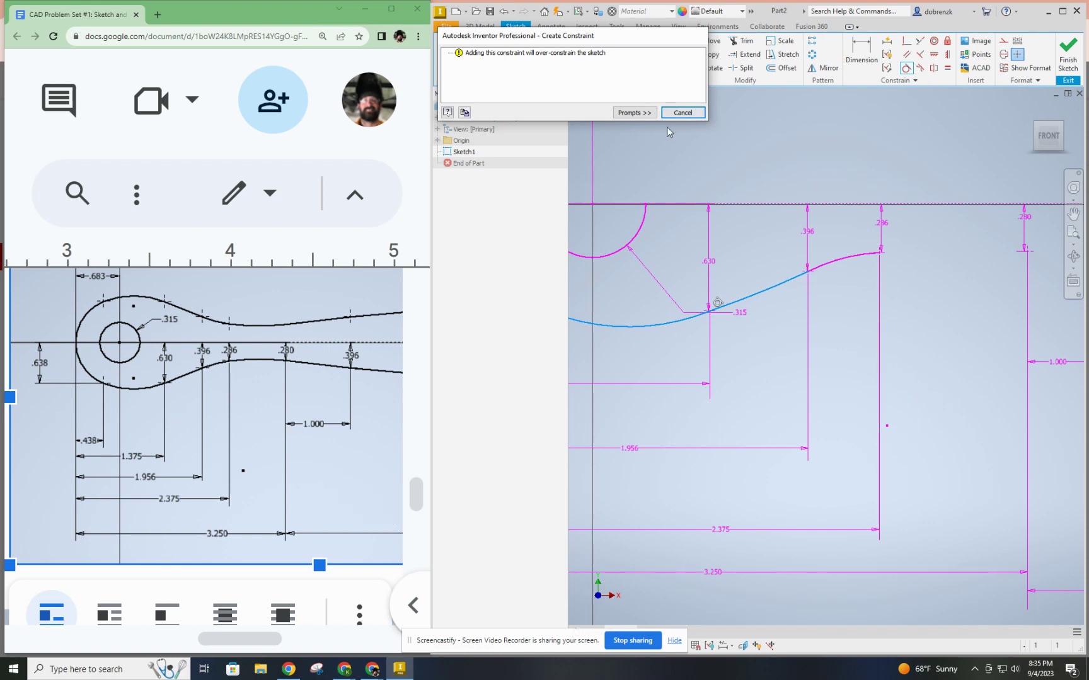
left_click(697, 112)
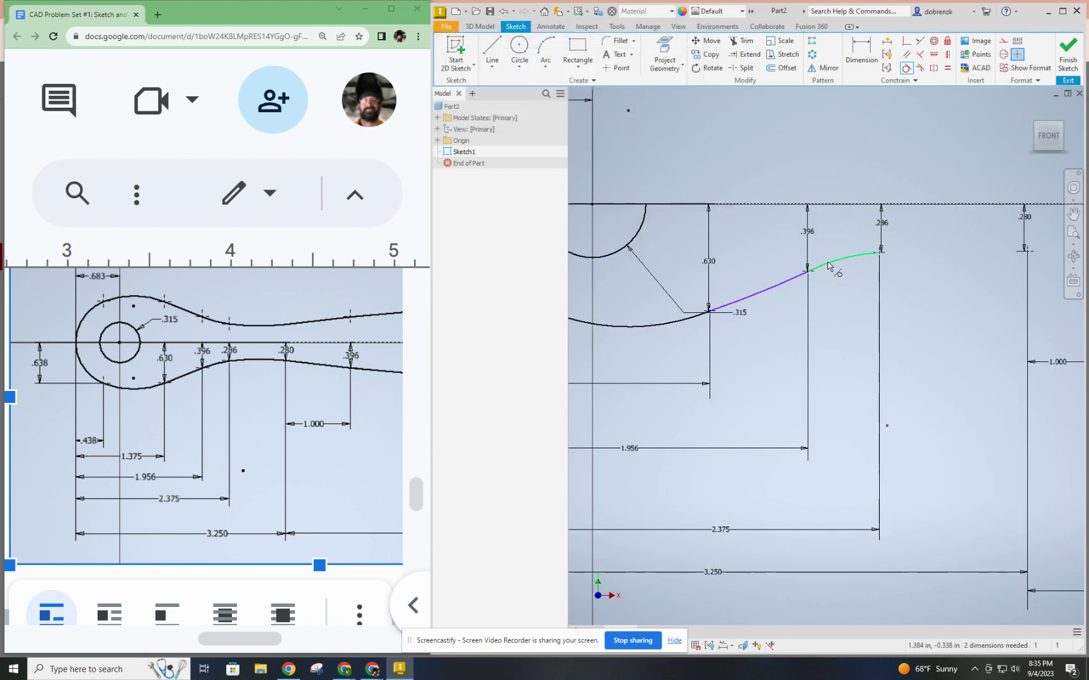
left_click(695, 321)
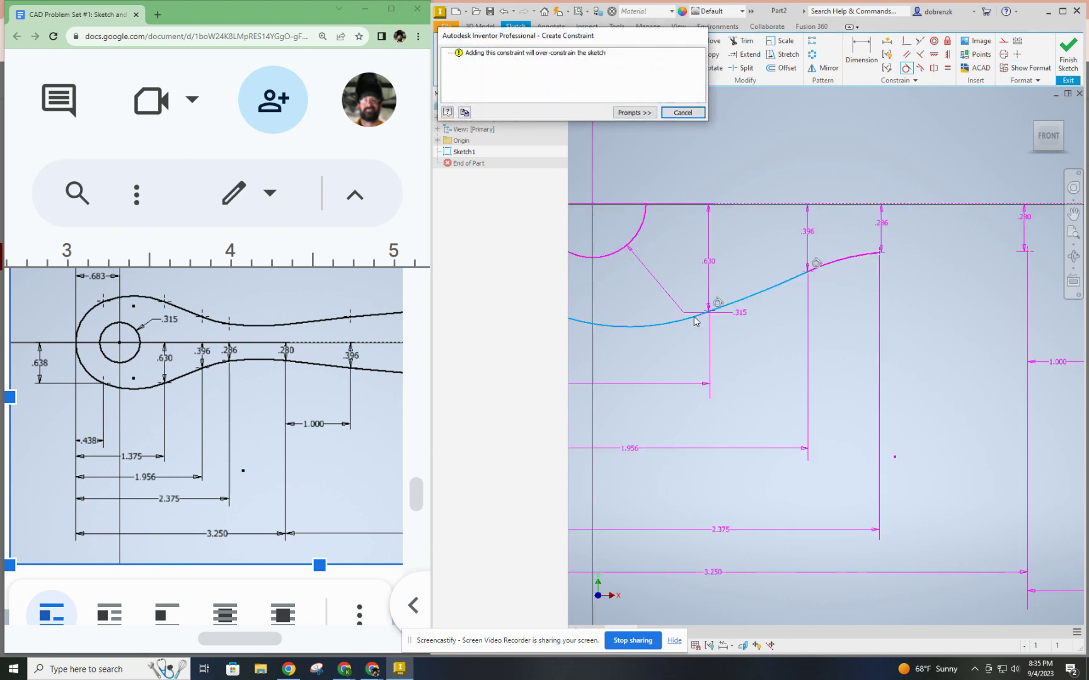
left_click(681, 113)
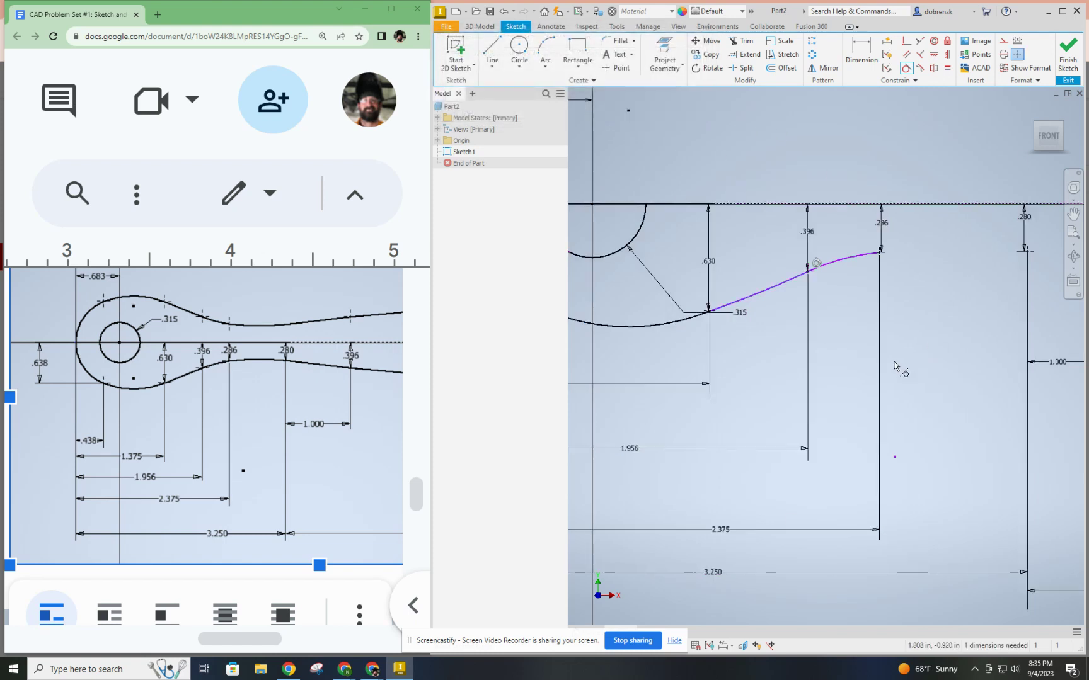
- Replace the shallow arc between the second and third lower points with a straight line
left_click(784, 288)
key("Delete")
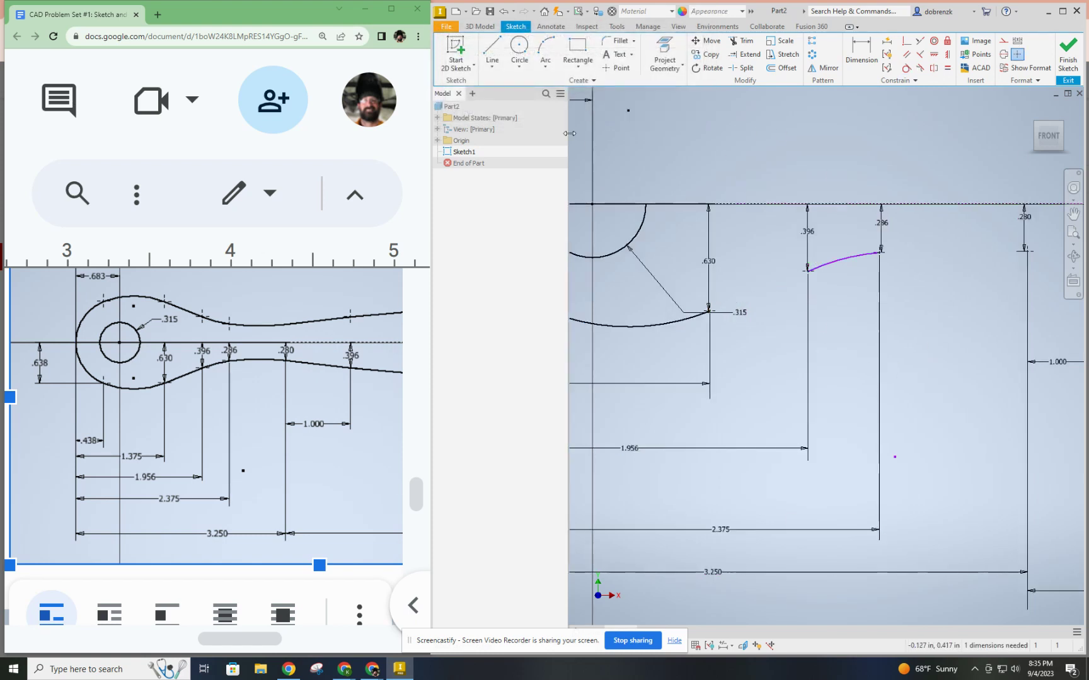
left_click(492, 51)
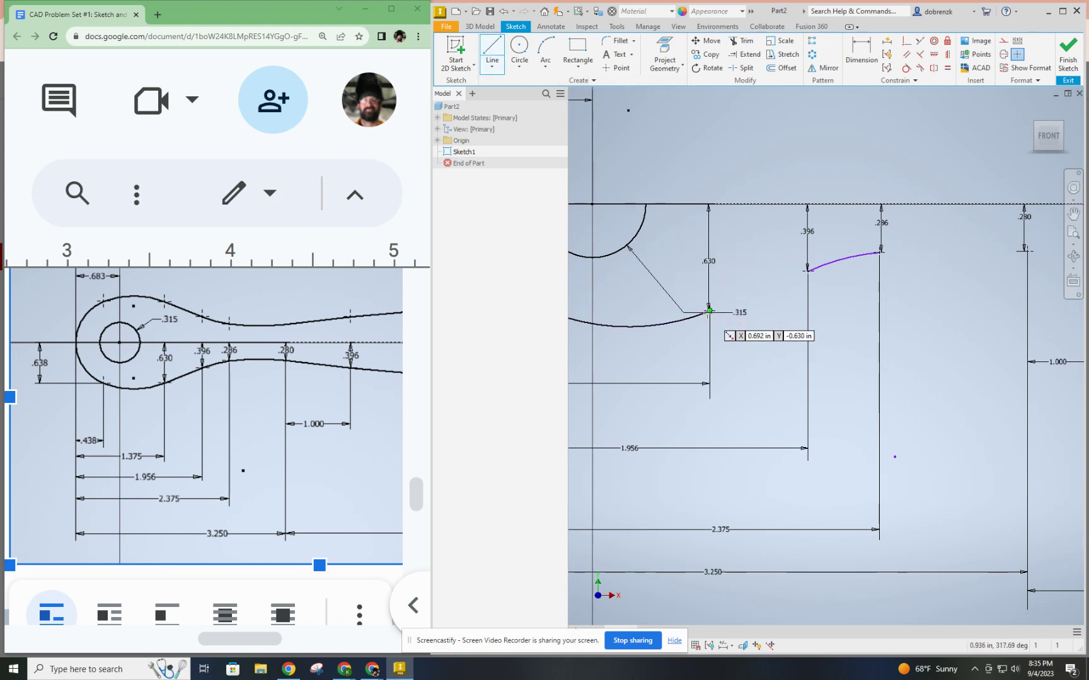
left_click(709, 310)
double_click(808, 271)
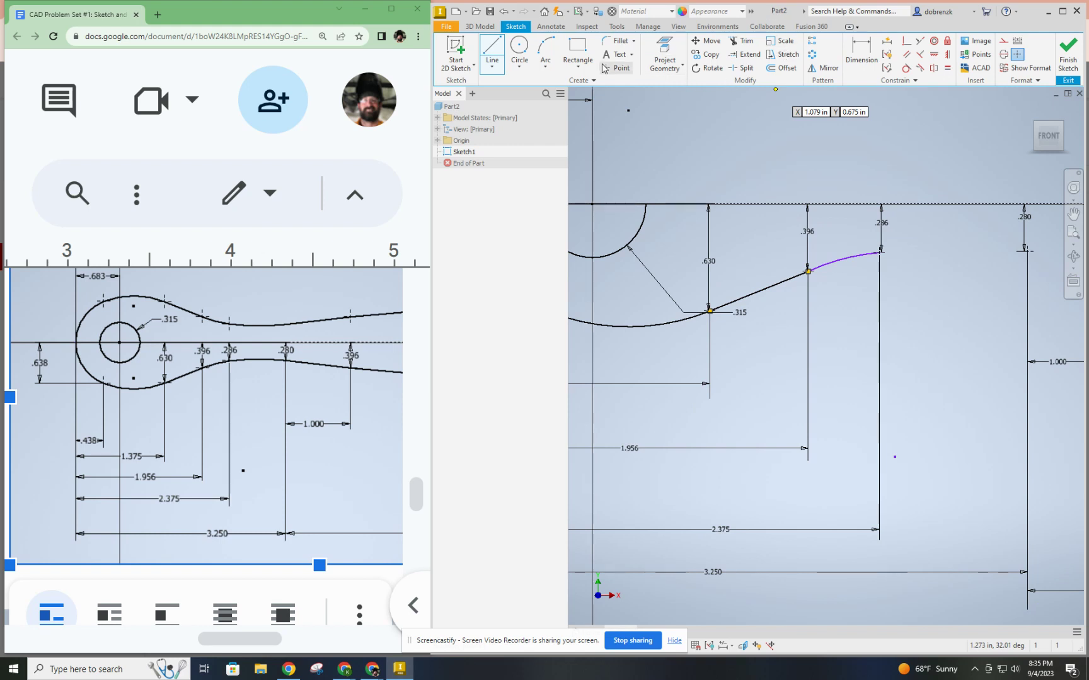
- Make the arc between the third and fourth lower points tangent to the adjoining straight line
left_click(906, 67)
left_click(781, 282)
left_click(816, 265)
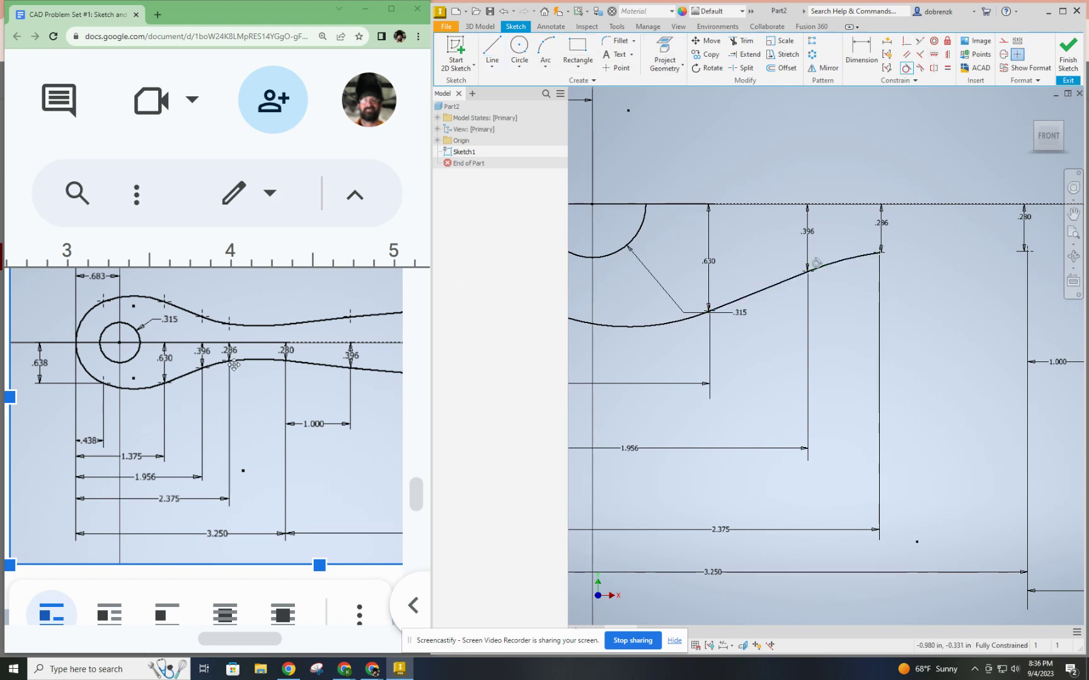
- Exit the sketch and examine the handle drawing, constraint image and lettered-handle image in the Google Docs problem set
key("ctrl+Return")
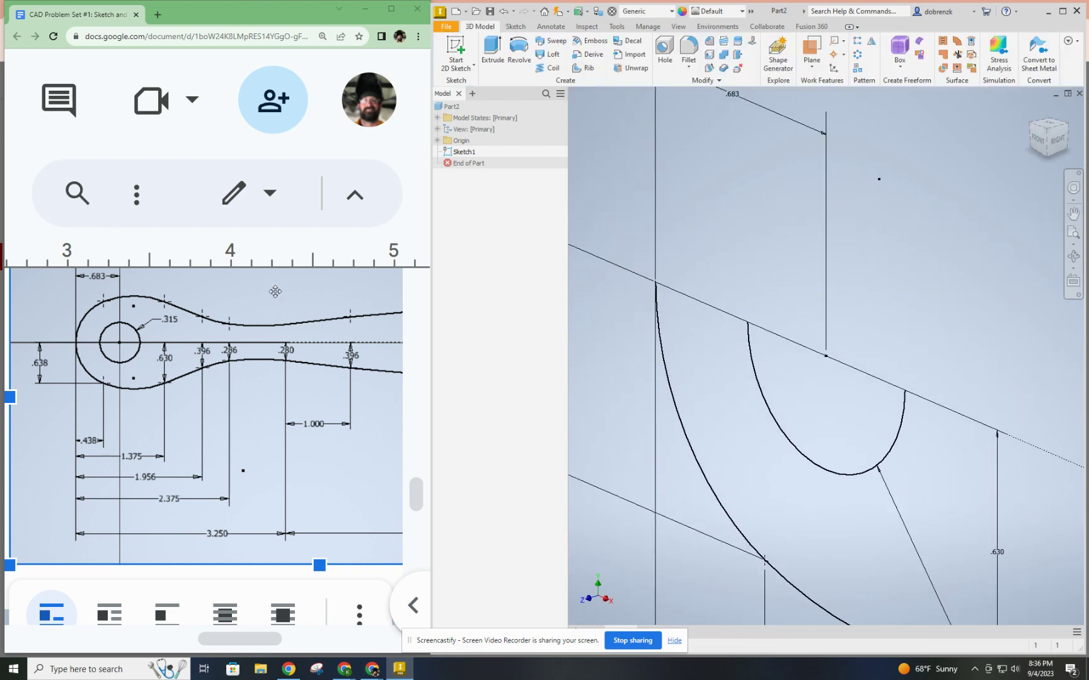
scroll(289, 269, "up", 1)
right_click(292, 247)
key("Escape")
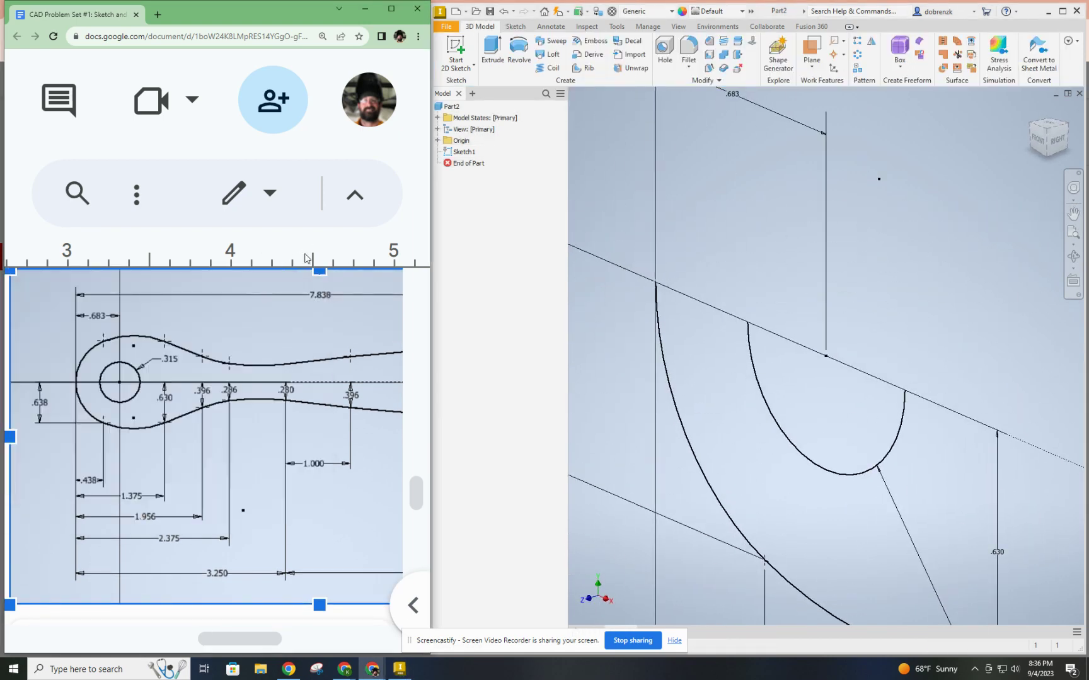
key("ctrl+minus")
key("ctrl+minus")
key("ctrl+minus")
key("ctrl+minus")
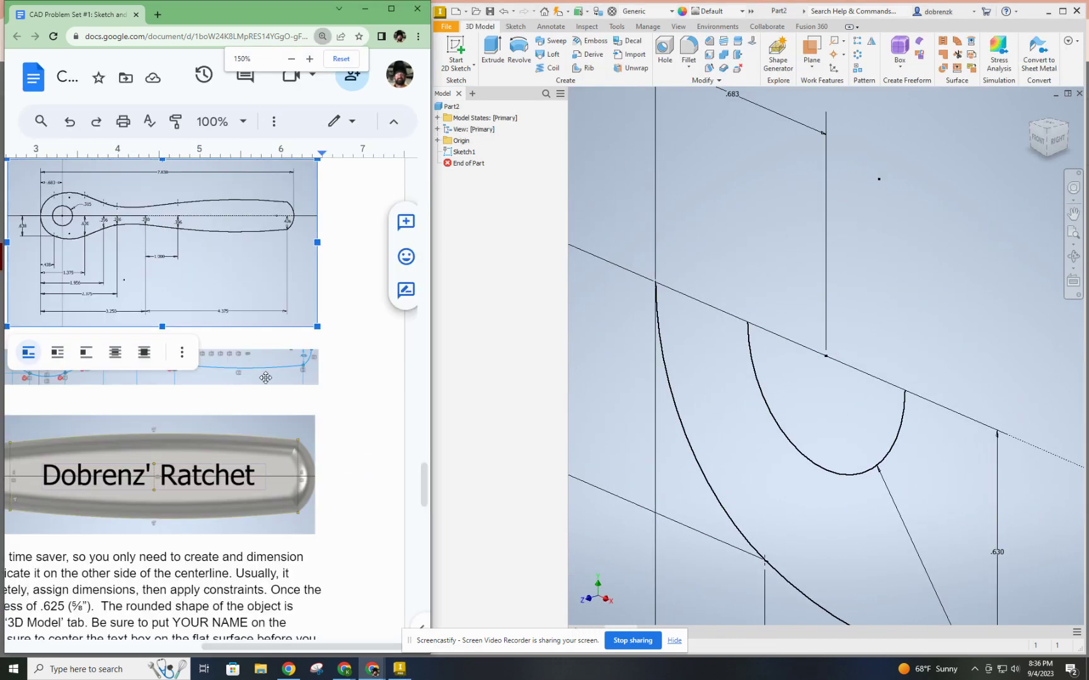
key("ctrl+plus")
key("ctrl+plus")
left_click(315, 493)
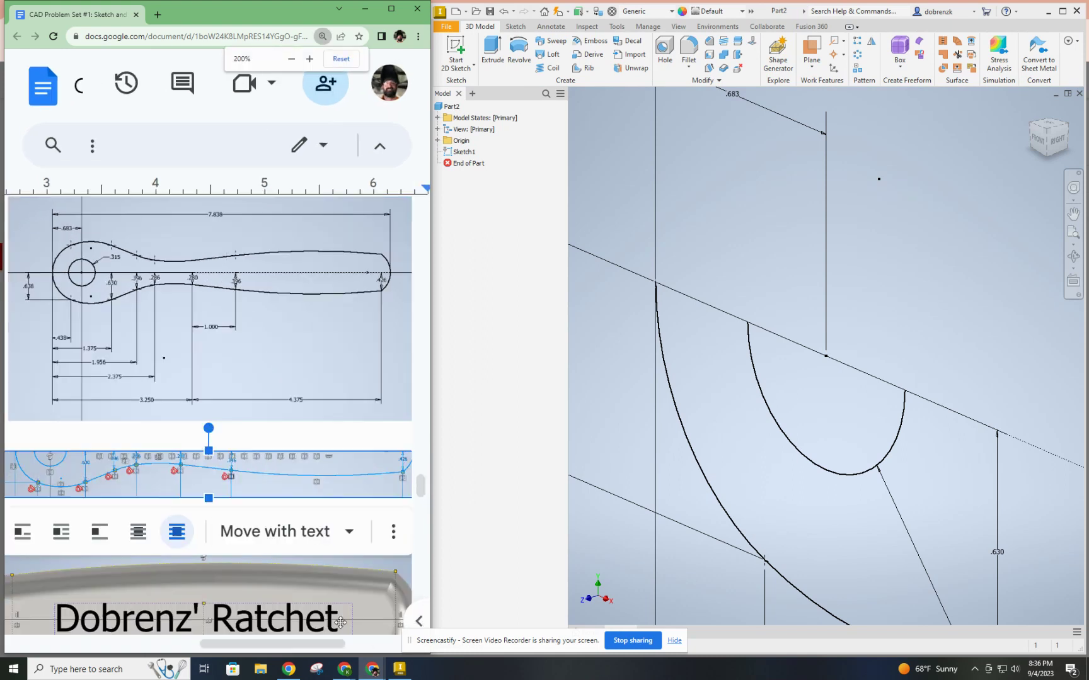
scroll(328, 633, "left", 2)
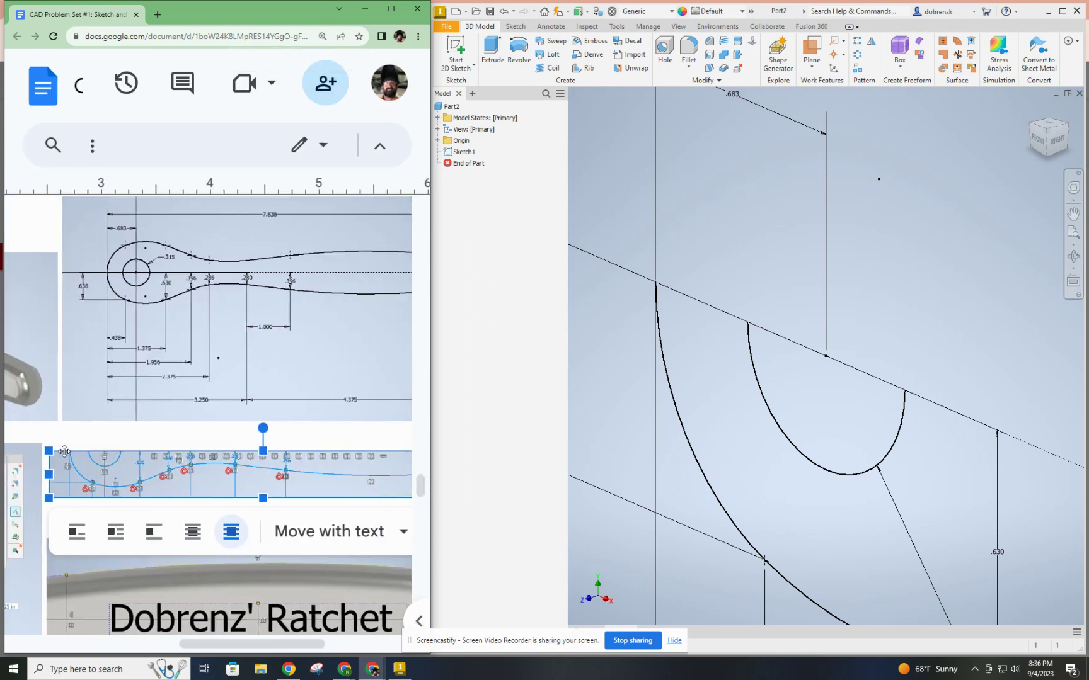
left_click(63, 410)
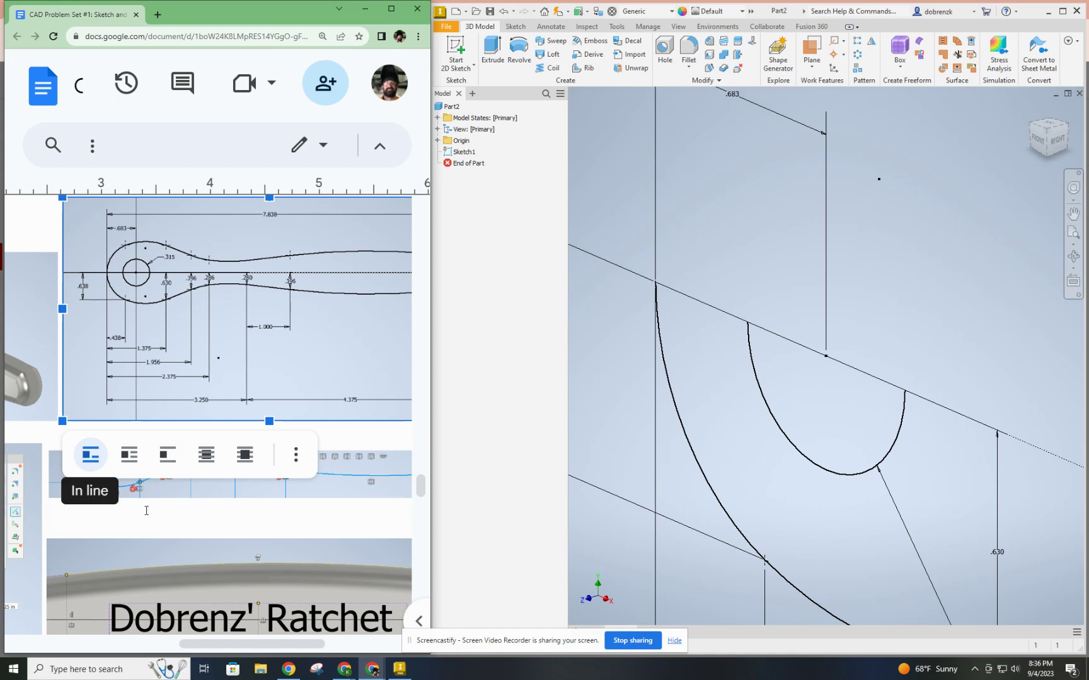
scroll(155, 509, "down", 3)
left_click(156, 477)
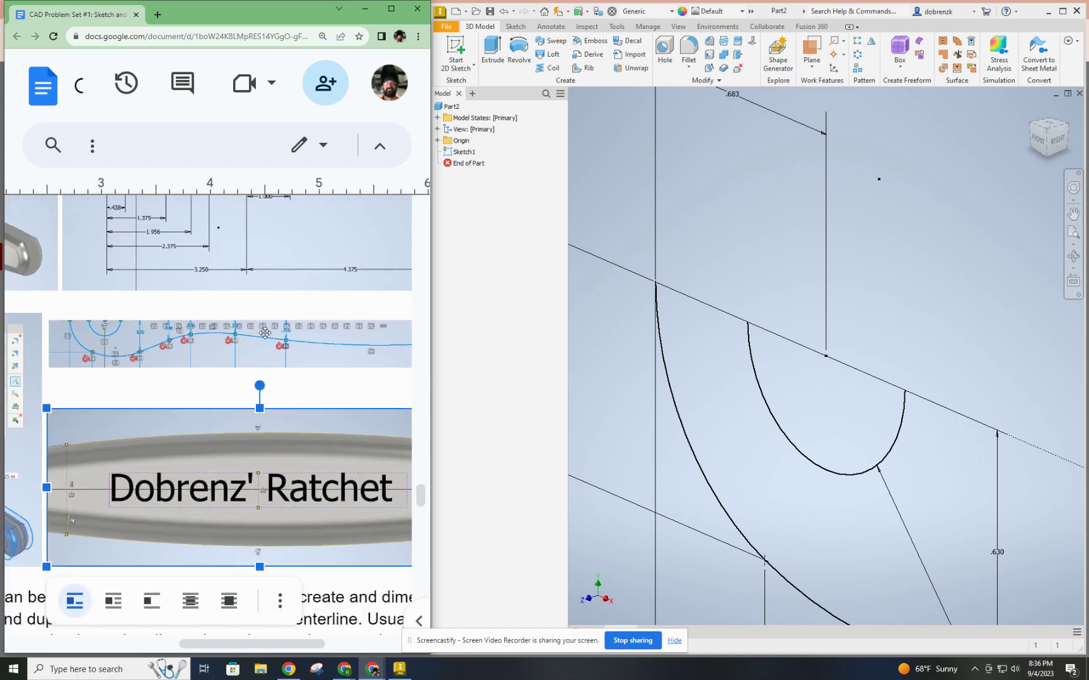
left_click_drag(252, 644, 334, 644)
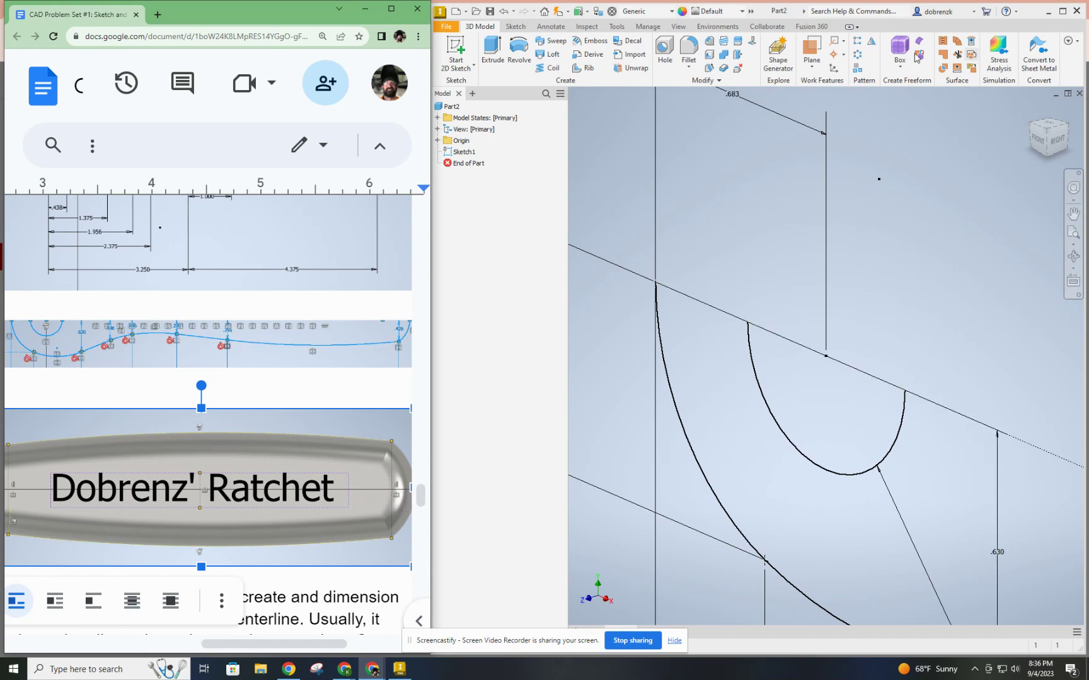
- Reopen Sketch1 in Inventor and draw a shallow, upward-bowed three-point arc from the fourth to the fifth lower point
double_click(464, 152)
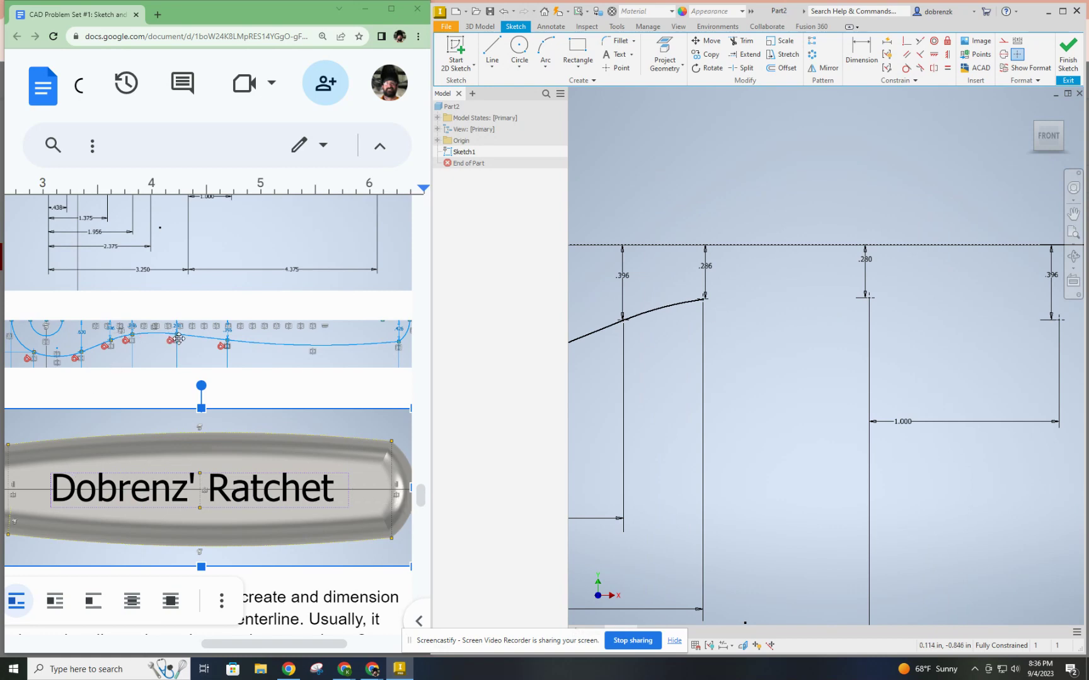
scroll(116, 232, "up", 3)
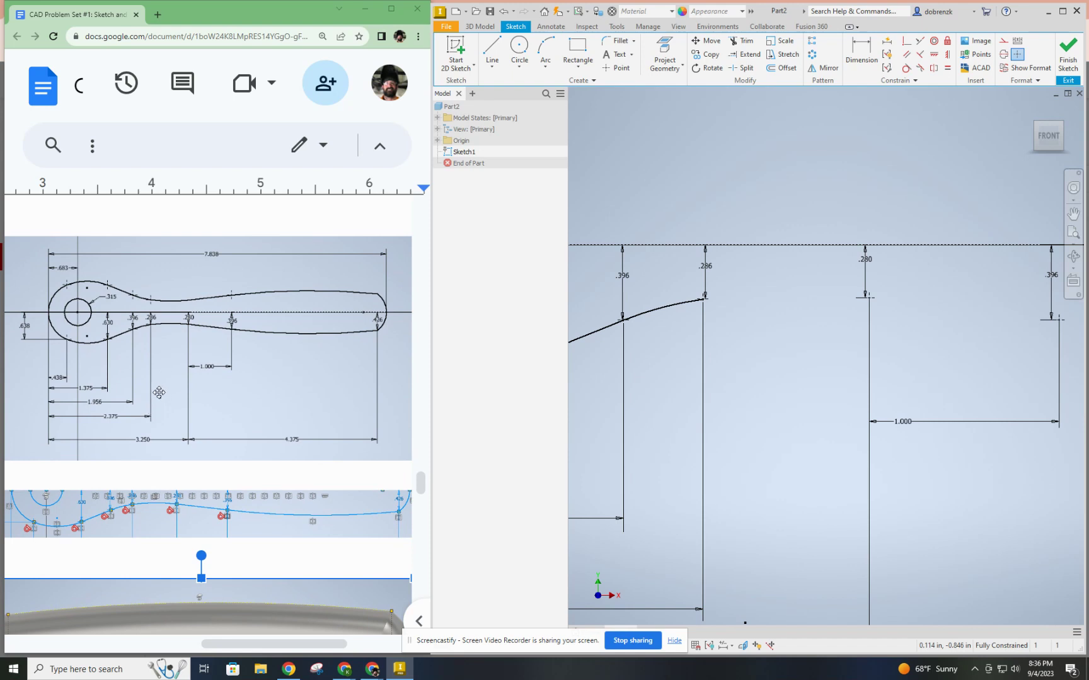
left_click(545, 47)
left_click(703, 298)
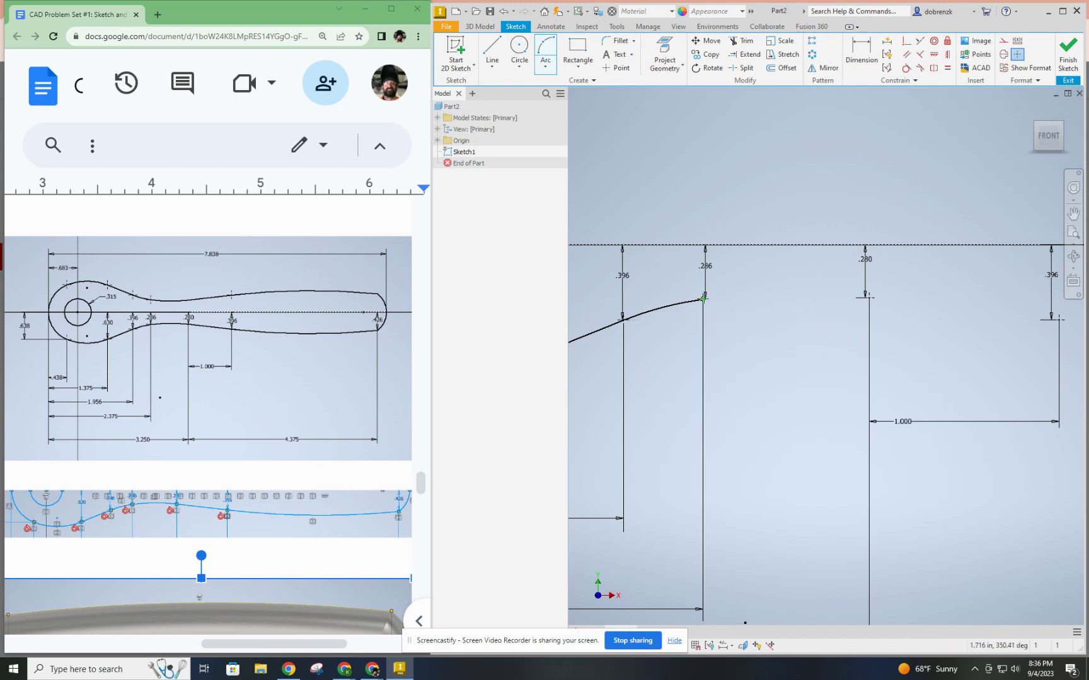
left_click(865, 296)
left_click(807, 291)
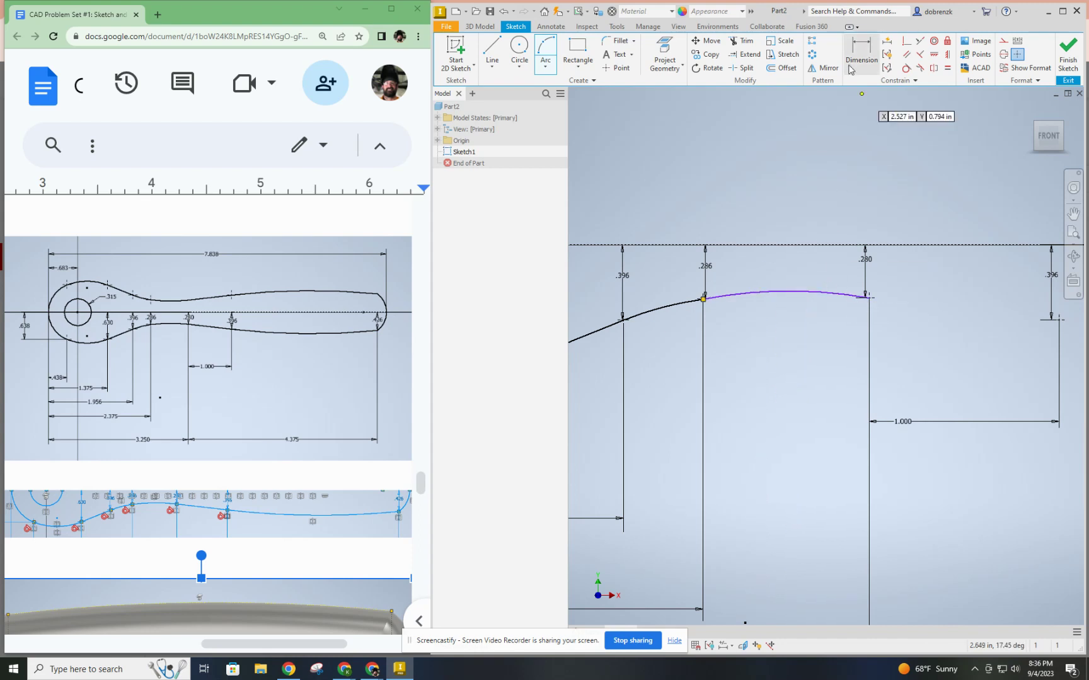
- Make the arc between the fourth and fifth lower points tangent to the preceding arc at the fourth point
left_click(906, 68)
left_click(649, 315)
left_click(718, 294)
- Draw a shallow three-point arc from the fifth lower point to the sixth lower point, 1.000 in further along
middle_click_drag(788, 339, 683, 300)
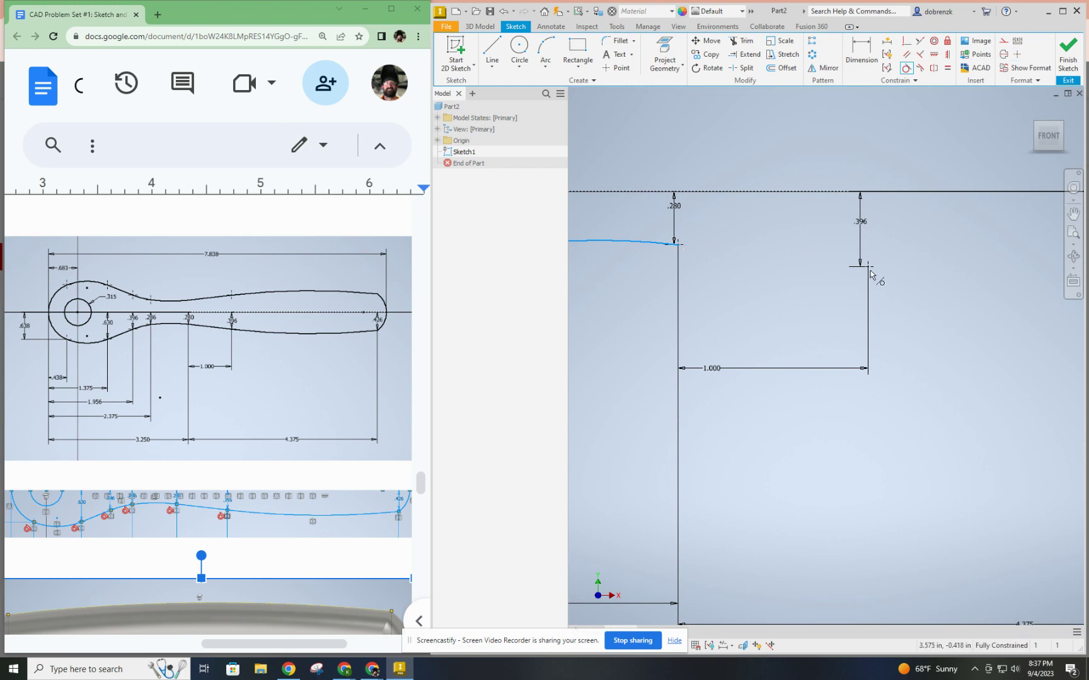
left_click(492, 50)
left_click(545, 53)
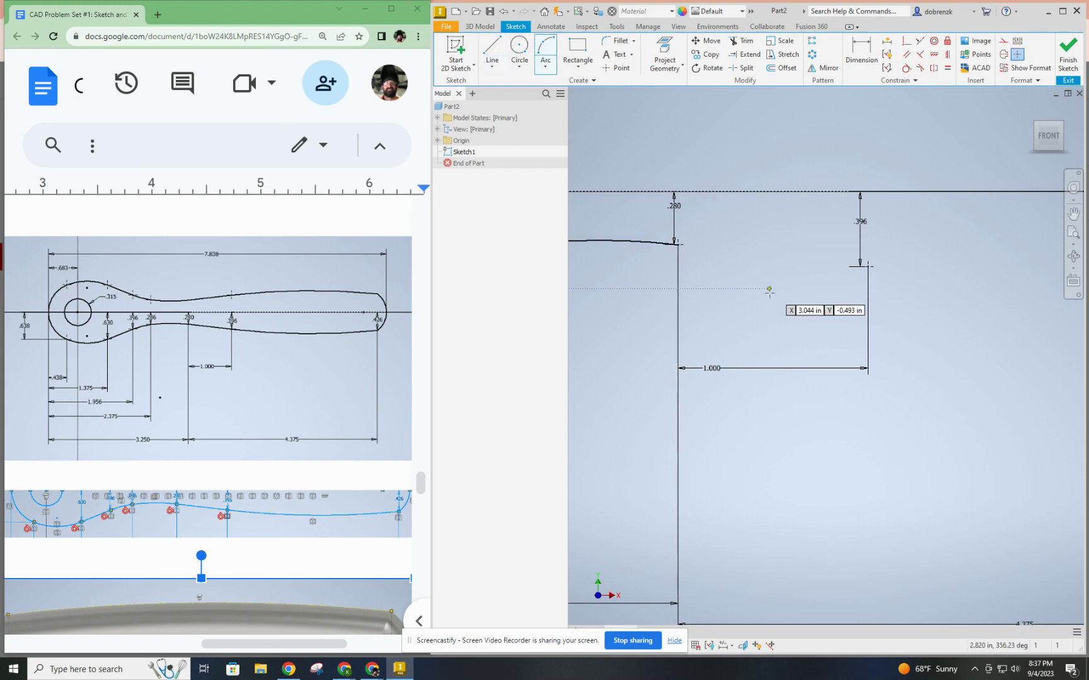
left_click(677, 244)
left_click(860, 266)
left_click(778, 254)
- Draw a long, downward-bowed three-point arc from the sixth lower point to the last lower point, with a radius of about 4.85 in
scroll(885, 325, "down", 5)
middle_click_drag(885, 324, 704, 255)
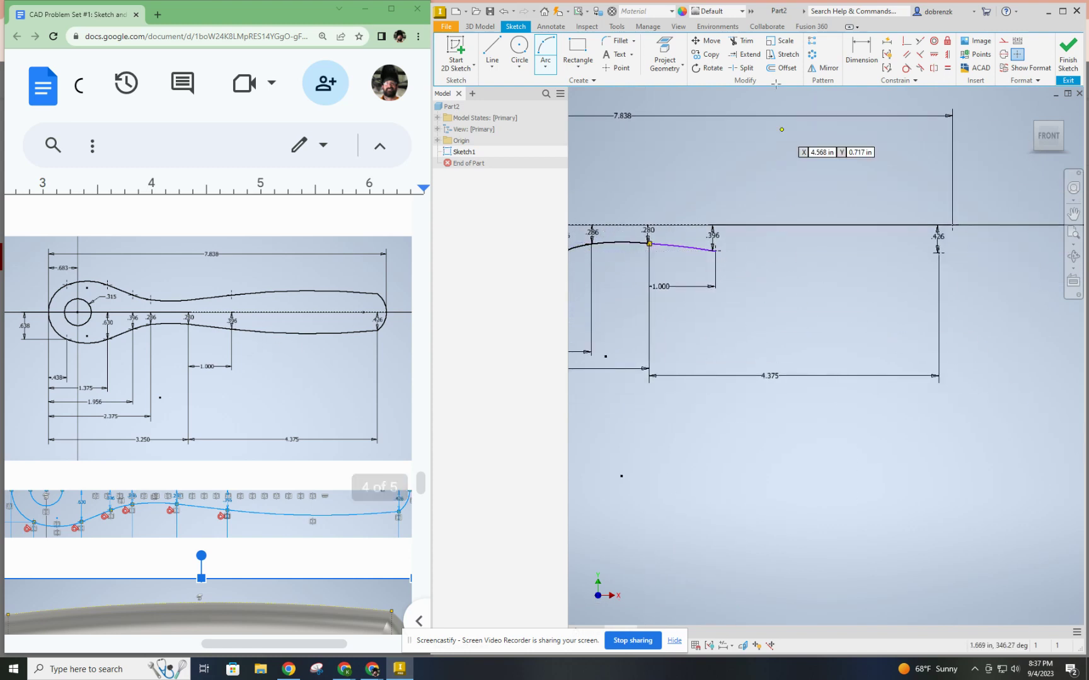
left_click(715, 251)
left_click(939, 252)
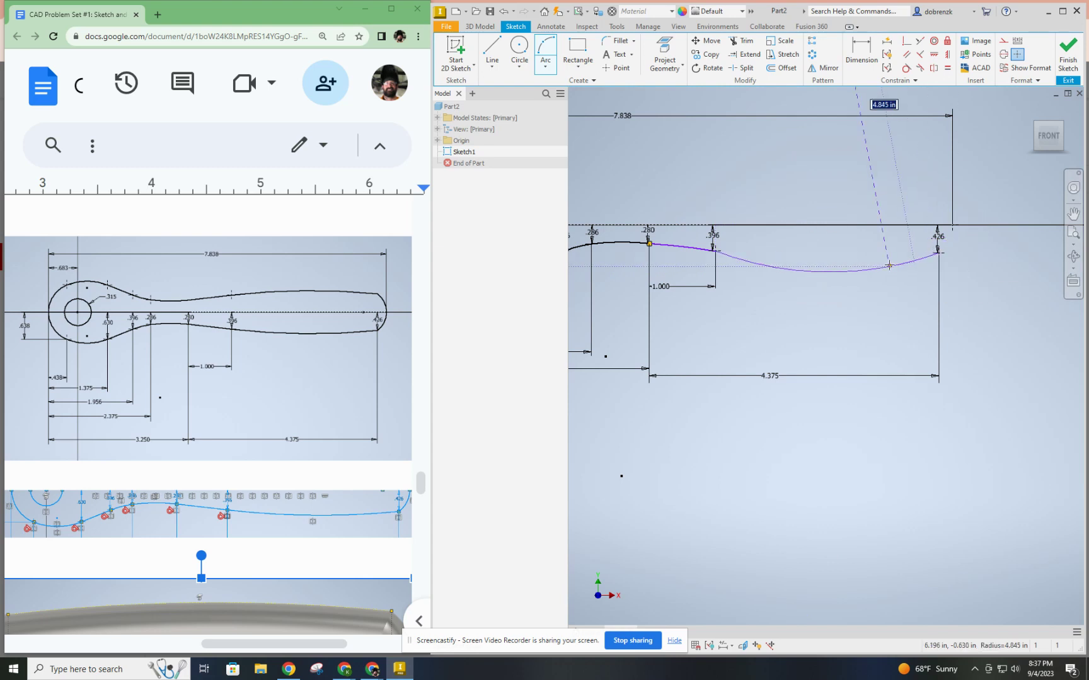
left_click(889, 265)
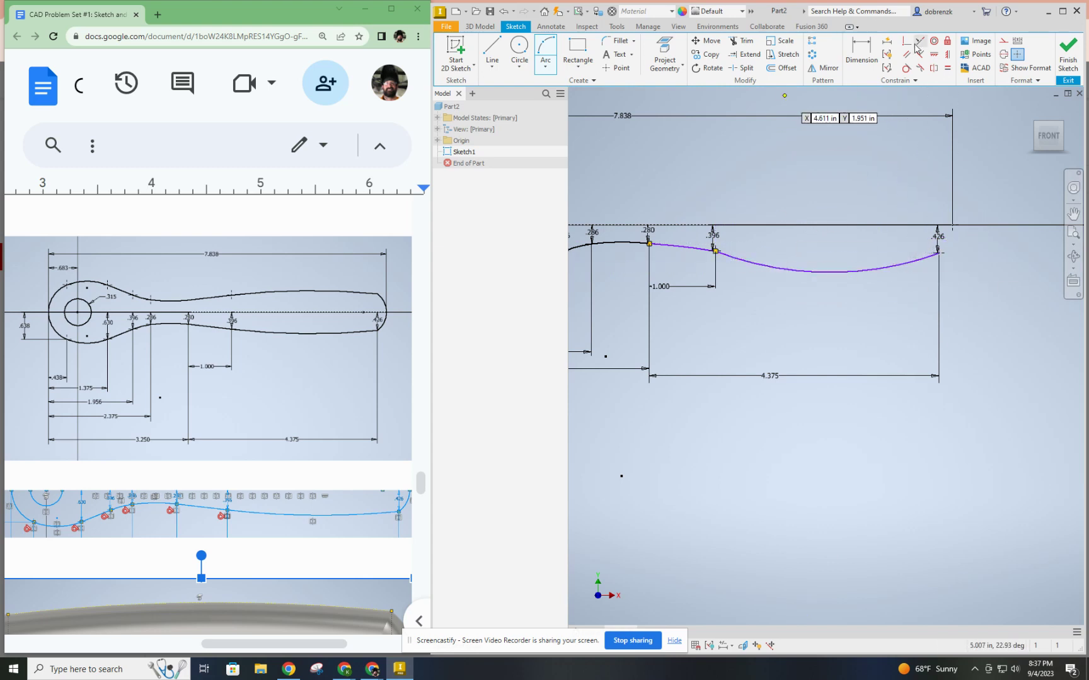
- Try to make the arc between the fifth and sixth lower points tangent to the arcs on both sides
left_click(906, 67)
left_click(630, 244)
left_click(715, 254)
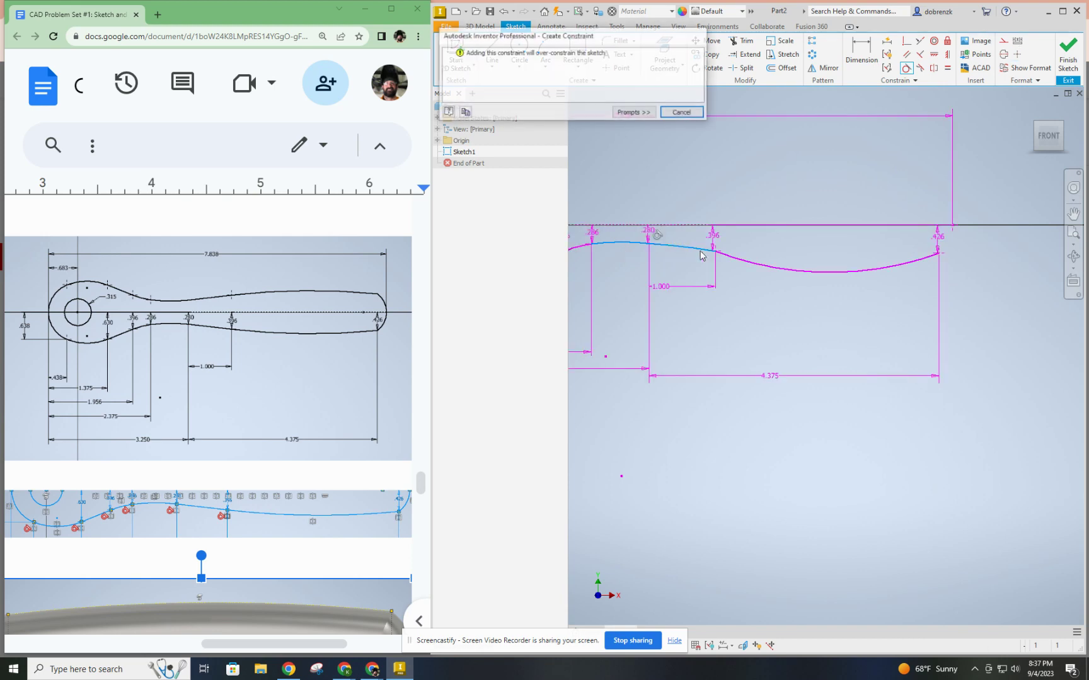
left_click(683, 113)
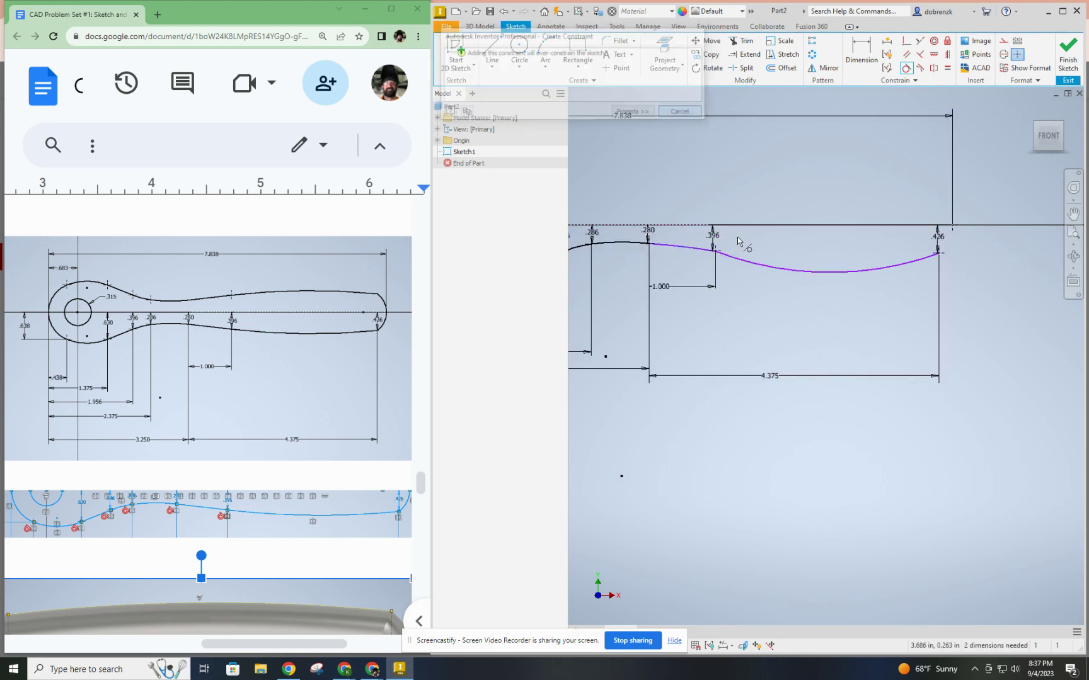
left_click(643, 242)
left_click(656, 247)
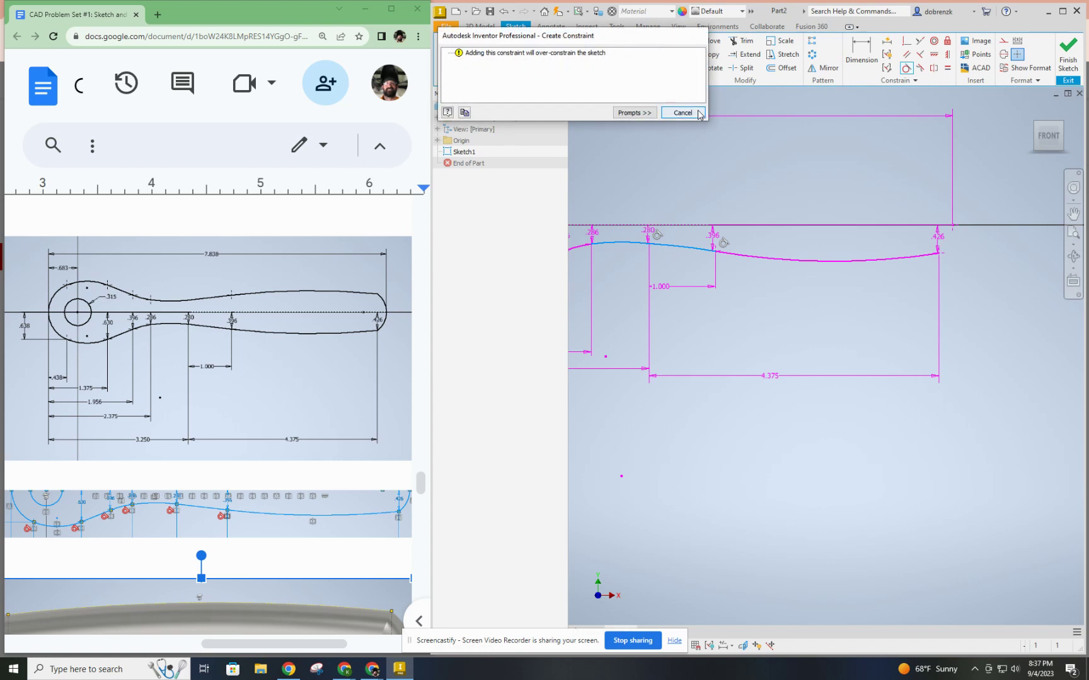
left_click(683, 112)
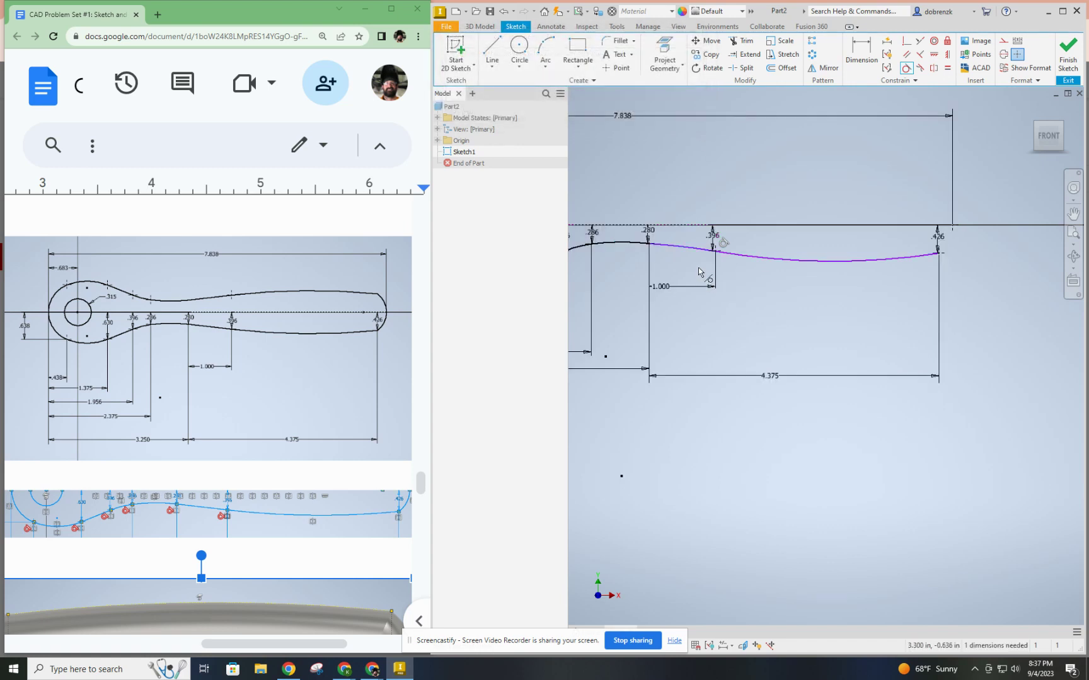
- Replace the arc between the fifth and sixth lower points with a straight line
key("Escape")
key("Delete")
key("l")
left_click(649, 244)
left_click(715, 251)
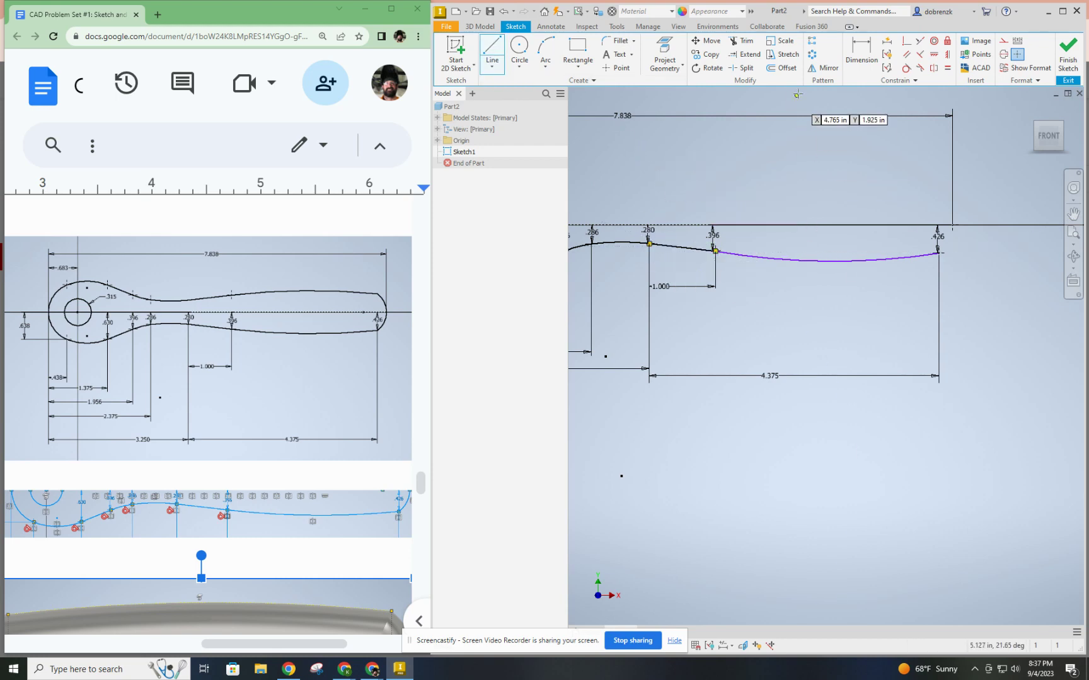
- Make the long grip arc tangent to the straight line ending at the sixth lower point
left_click(905, 67)
left_click(775, 259)
left_click(690, 254)
- Draw an outward-bowed three-point arc from the last lower point to the centerline's right endpoint, with a radius of about 0.83 in
scroll(719, 334, "down", 5)
scroll(705, 291, "up", 5)
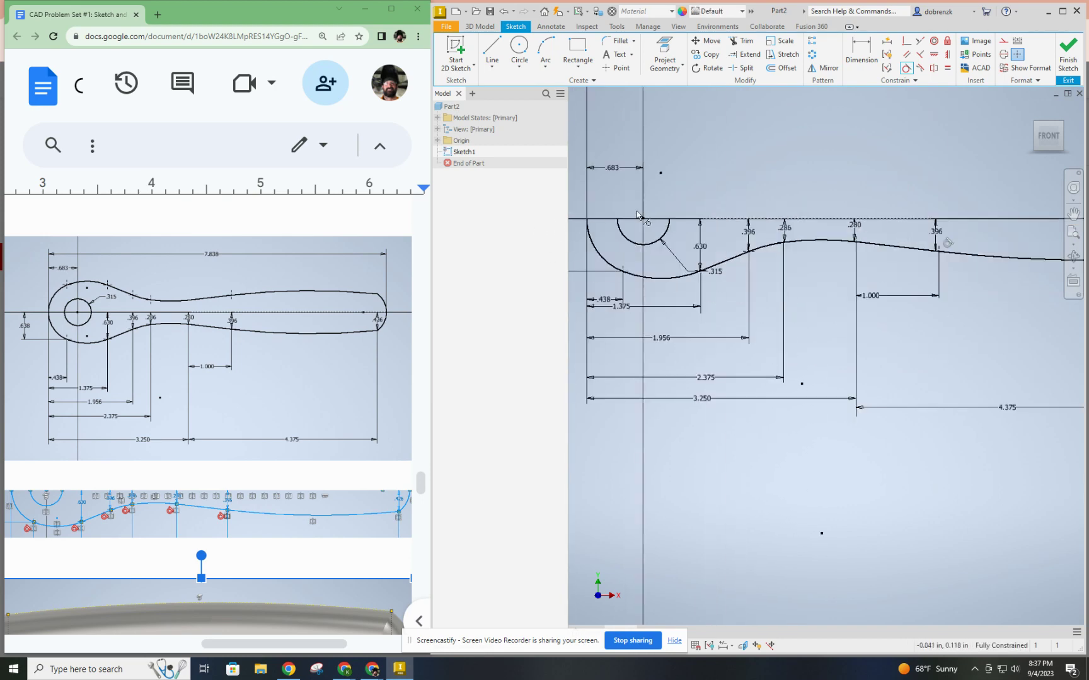
scroll(743, 291, "down", 3)
scroll(795, 291, "up", 4)
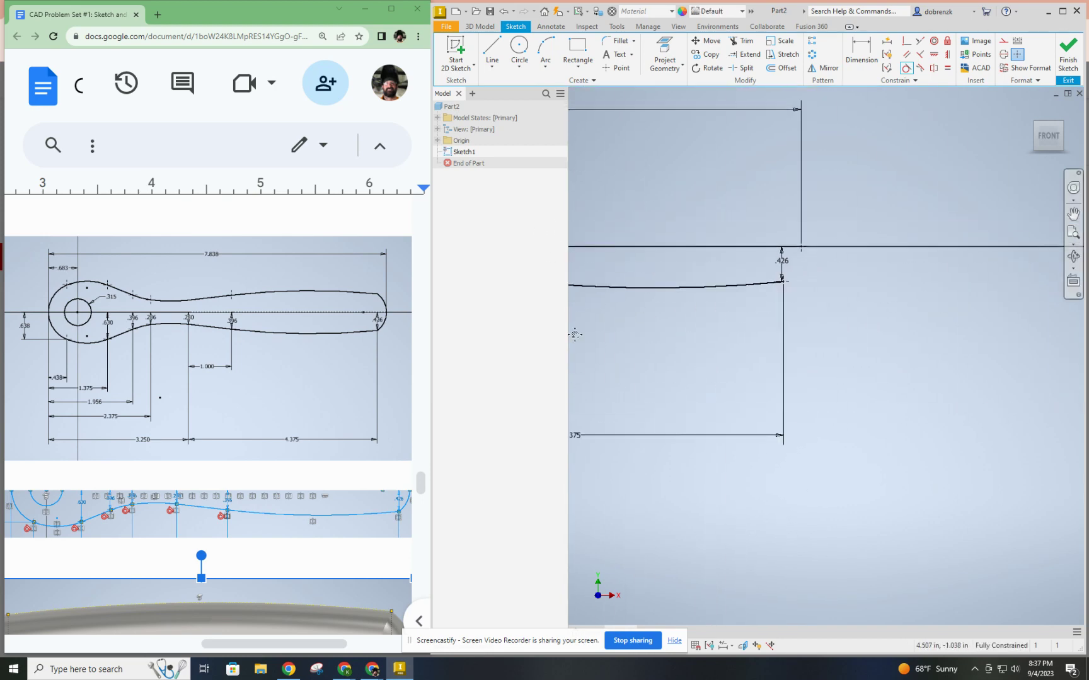
left_click(545, 54)
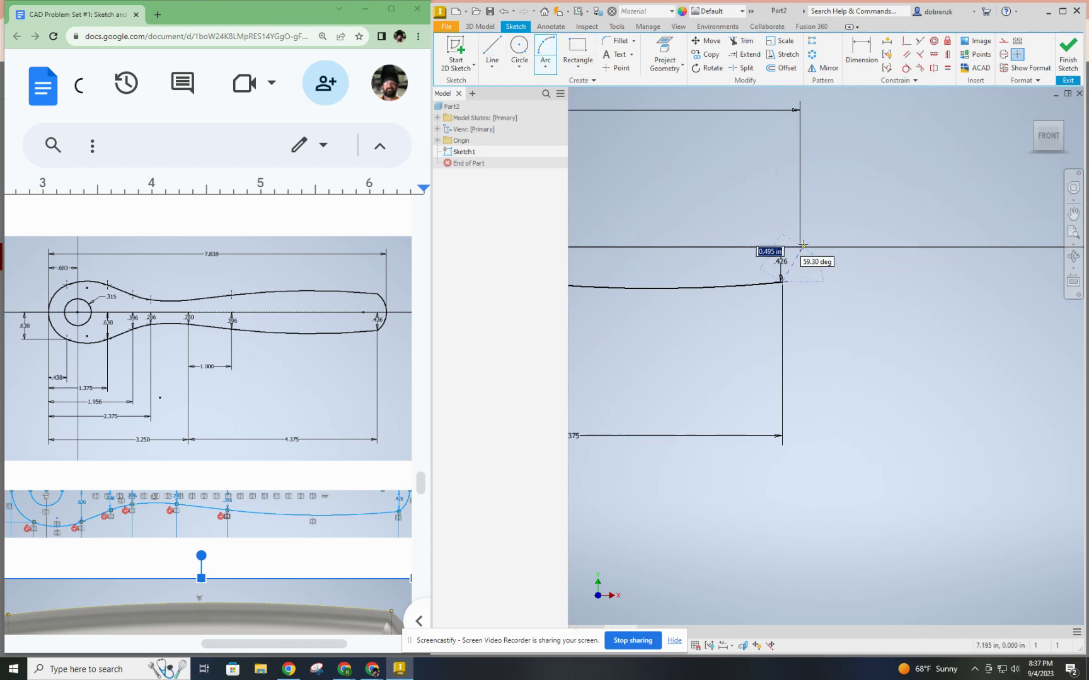
left_click(800, 247)
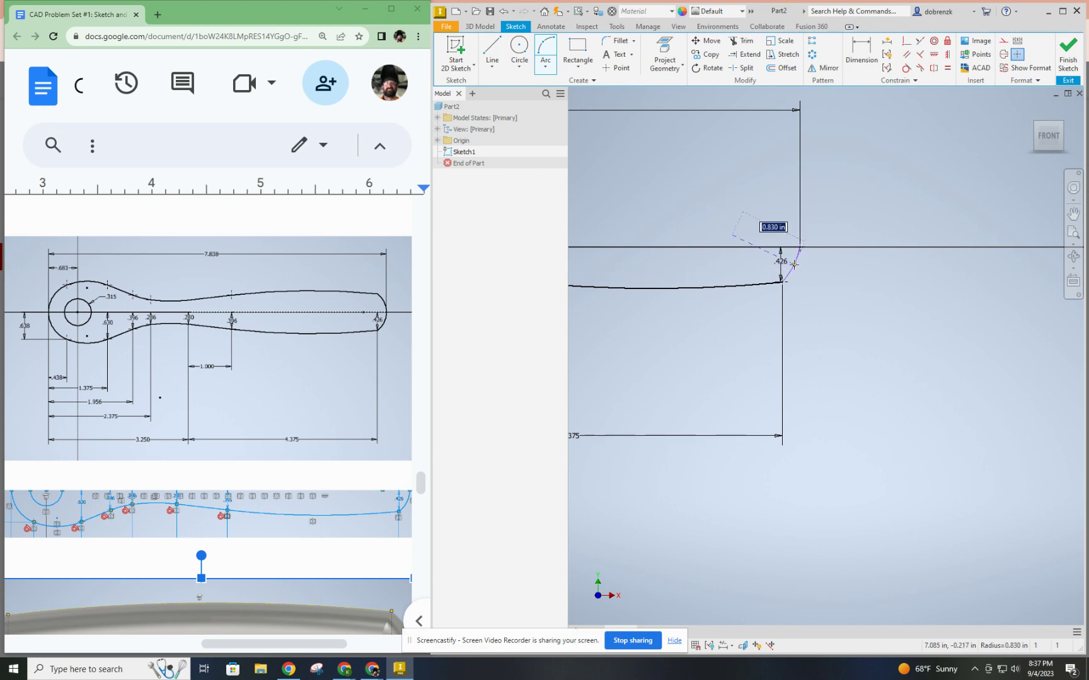
left_click(788, 285)
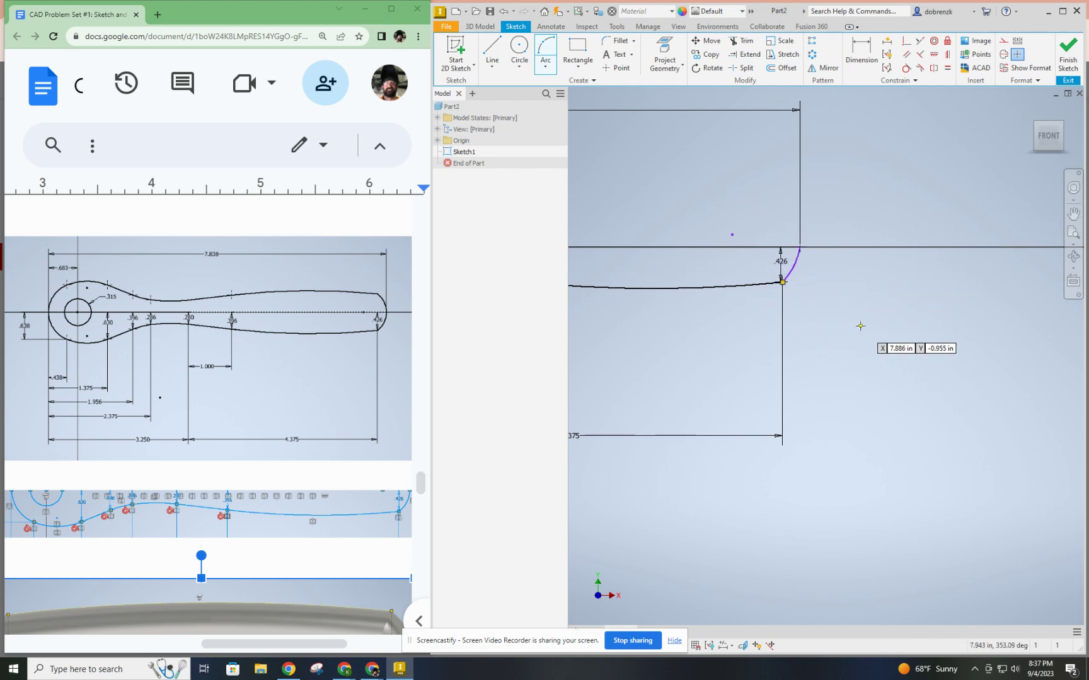
- Make the right end arc's center point coincident with the centerline, using the Coincident constraint
middle_click_drag(808, 228, 816, 226)
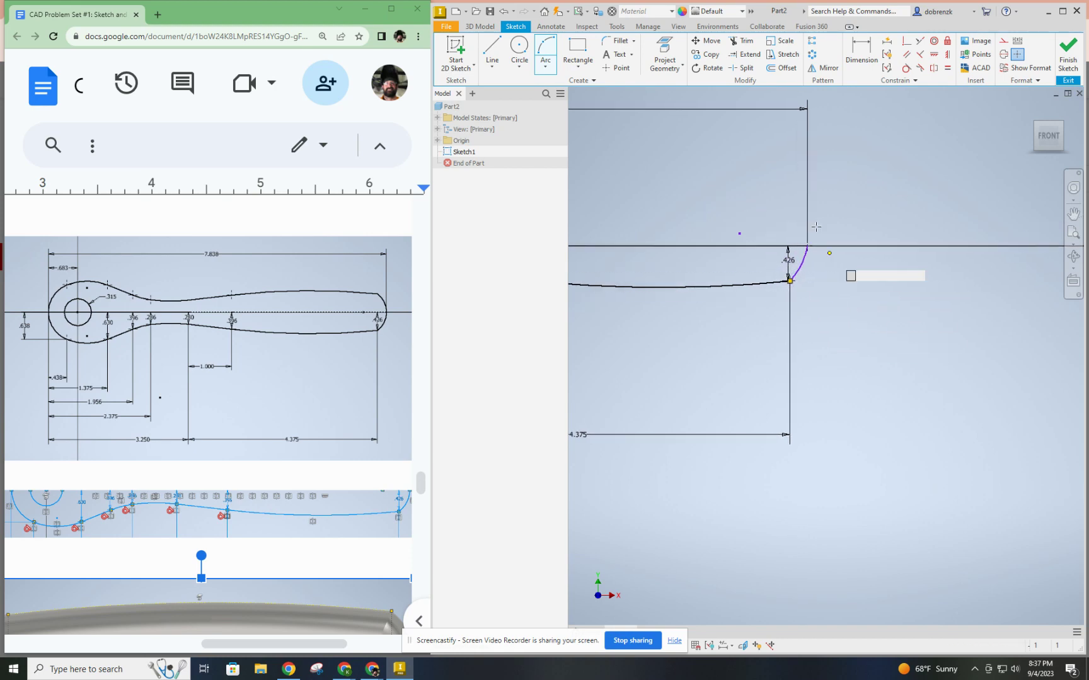
left_click(907, 42)
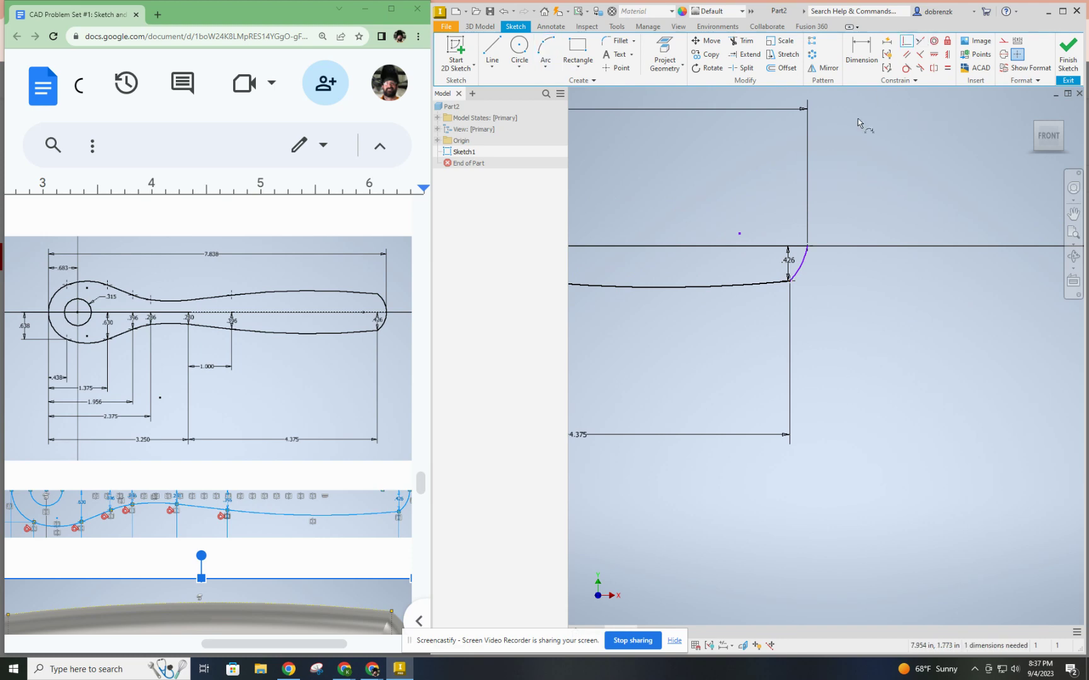
left_click(735, 246)
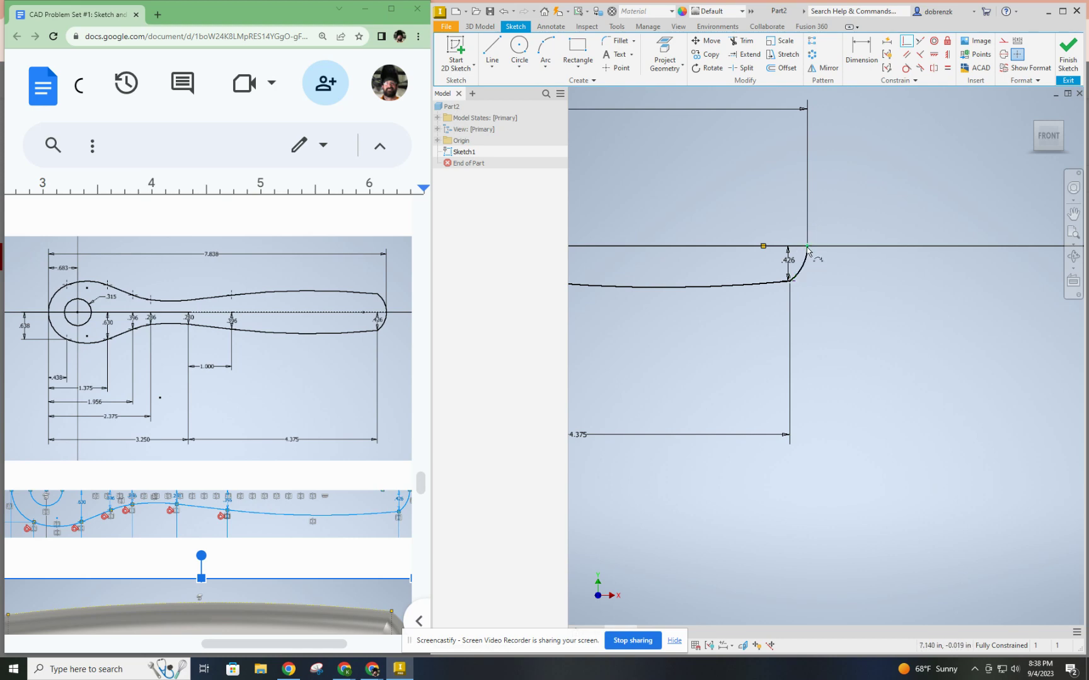
scroll(825, 262, "down", 6)
right_click(905, 385)
left_click(939, 380)
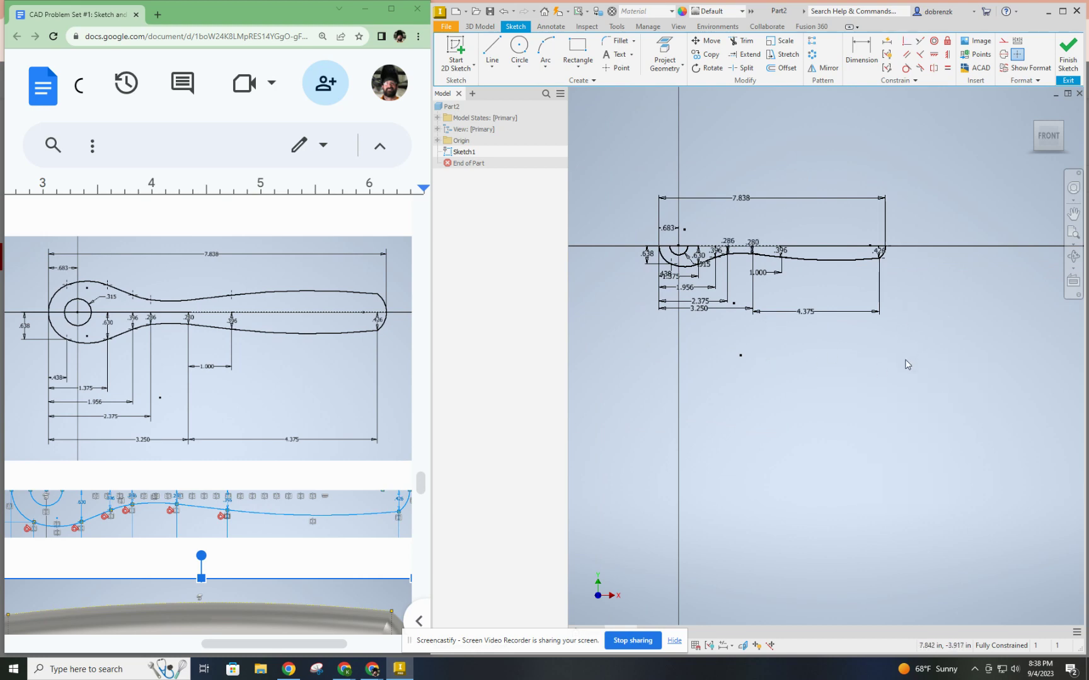
- Try to mirror the entire window-selected lower half-profile about the horizontal centerline
scroll(904, 361, "up", 3)
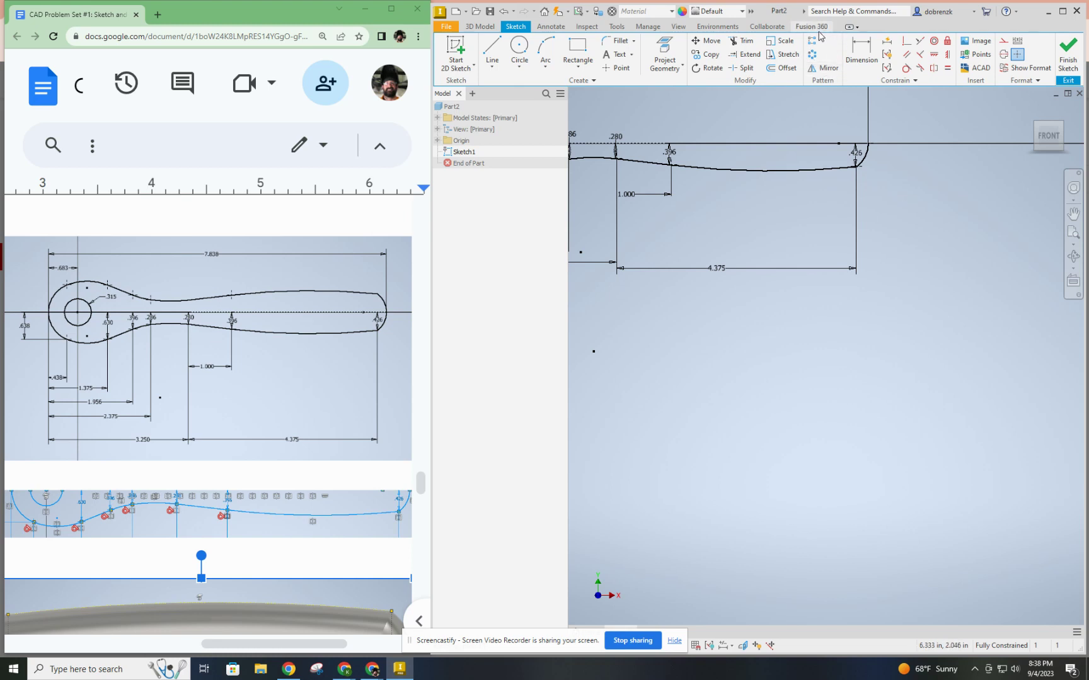
mouse_move(761, 253)
middle_mouse_down()
mouse_move(821, 344)
mouse_move(911, 327)
middle_mouse_up()
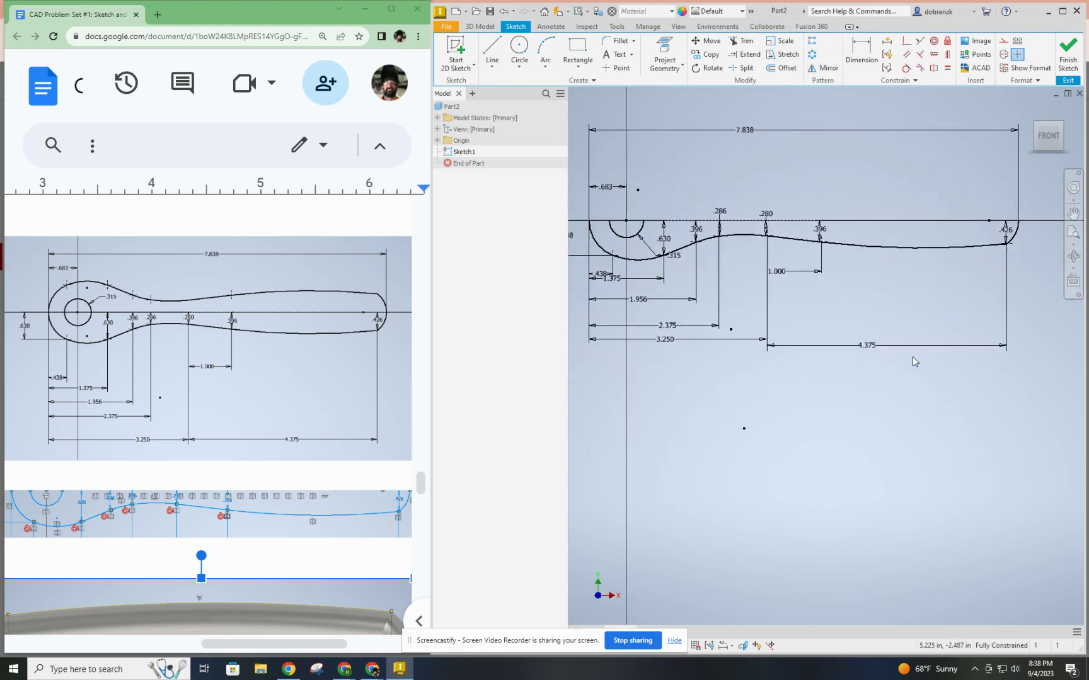
scroll(920, 357, "down", 3)
scroll(945, 378, "up", 3)
scroll(995, 410, "down", 2)
mouse_move(1043, 444)
left_mouse_down()
mouse_move(769, 364)
mouse_move(637, 289)
mouse_move(642, 273)
left_mouse_up()
scroll(797, 290, "up", 2)
scroll(797, 290, "down", 1)
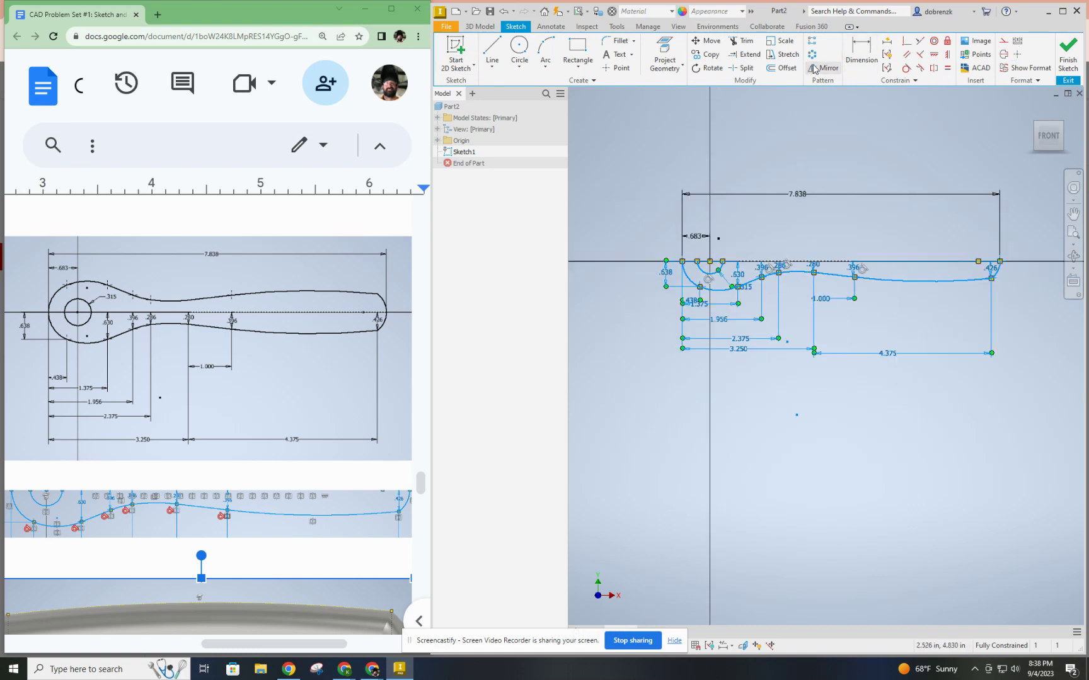
scroll(806, 261, "up", 2)
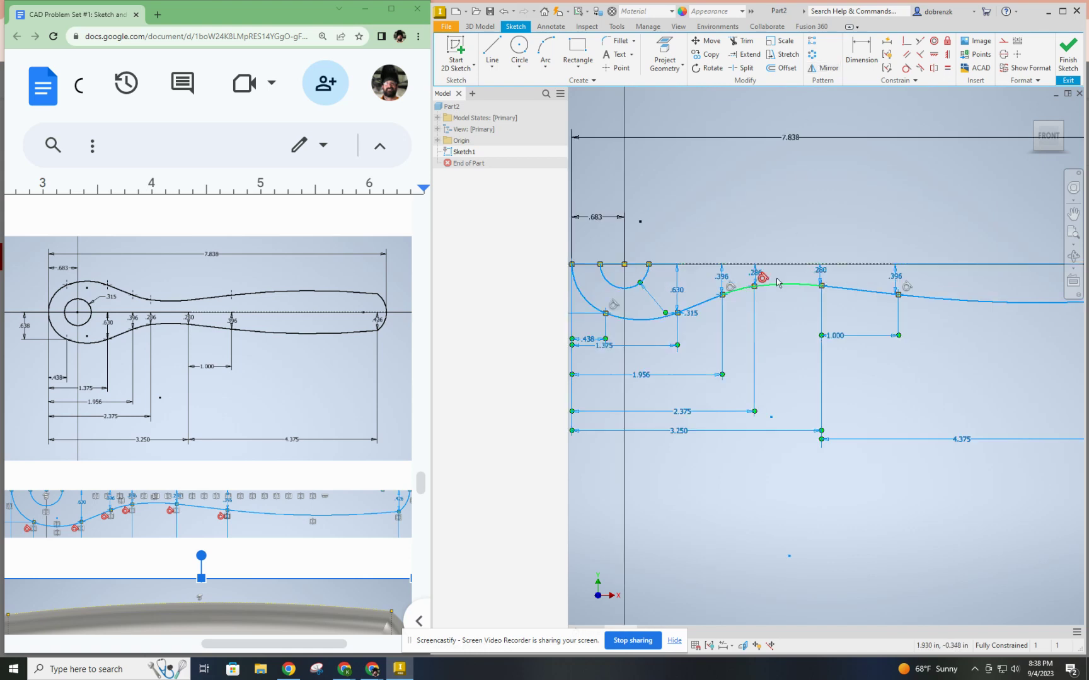
left_click(822, 67)
middle_click_drag(749, 308, 787, 296)
scroll(552, 267, "down", 3)
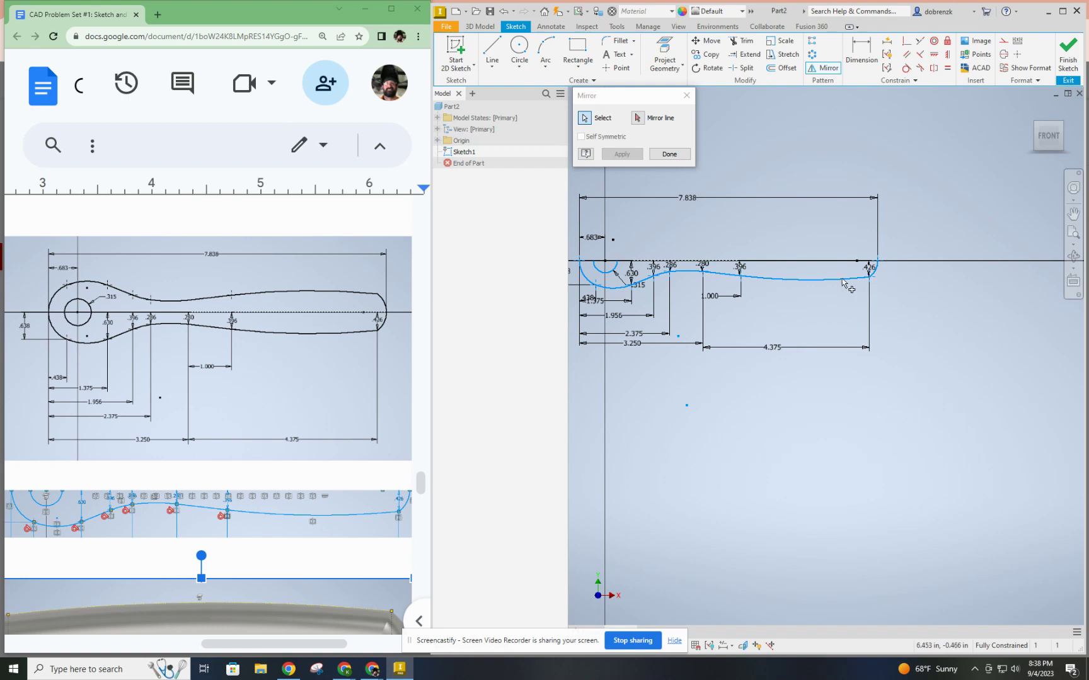
middle_click_drag(609, 237, 666, 251)
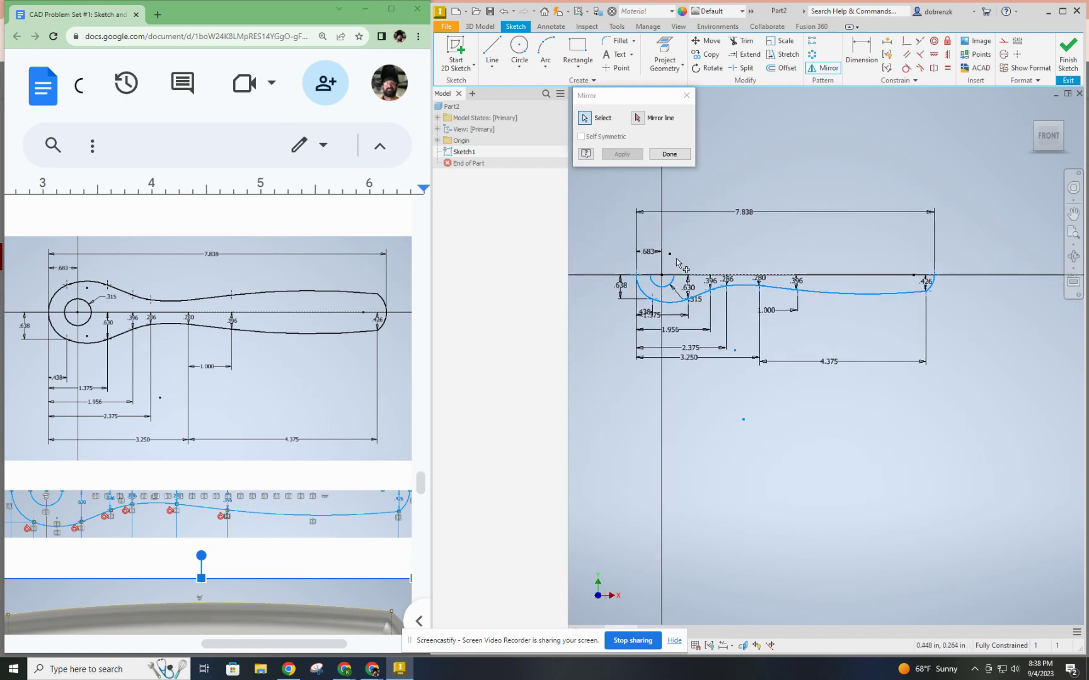
left_click(638, 121)
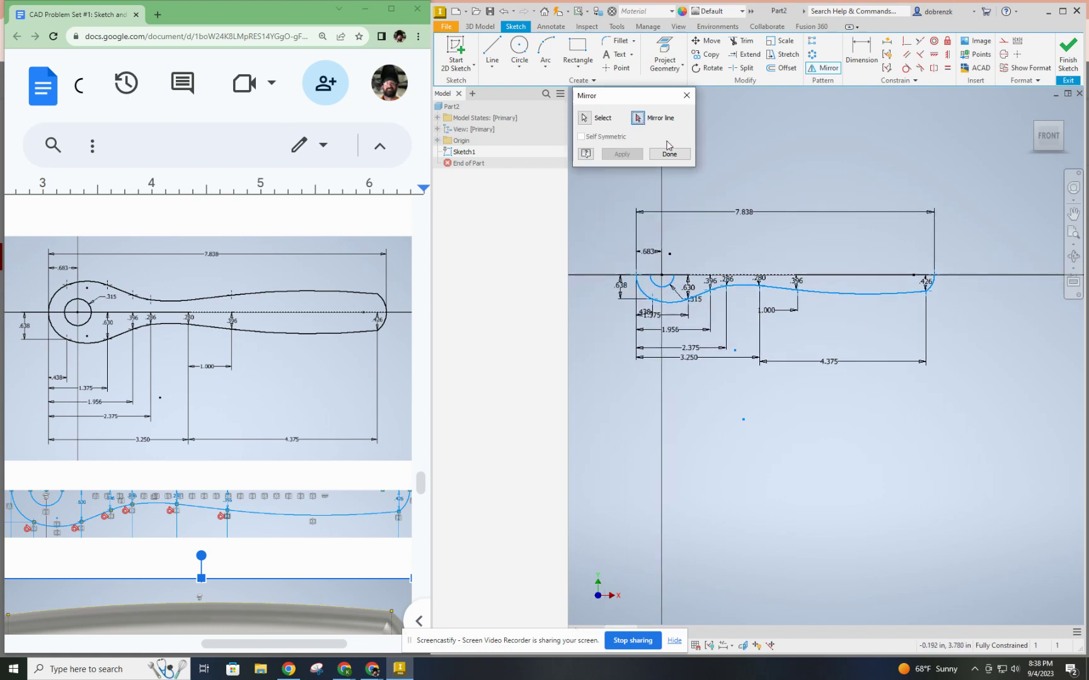
left_click(827, 278)
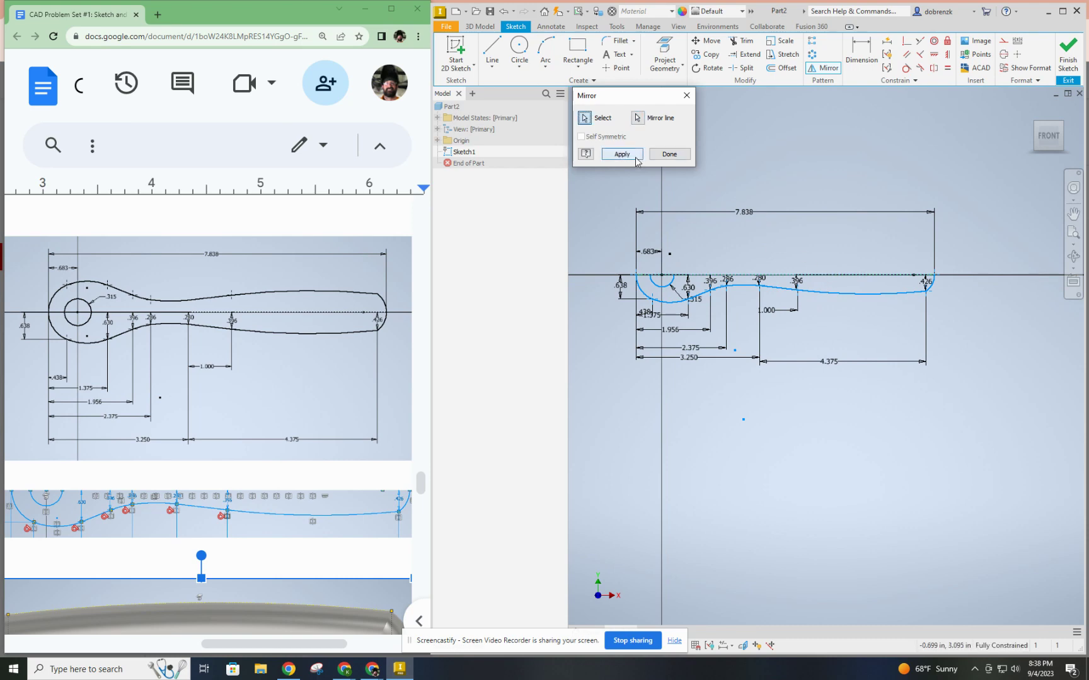
left_click(623, 154)
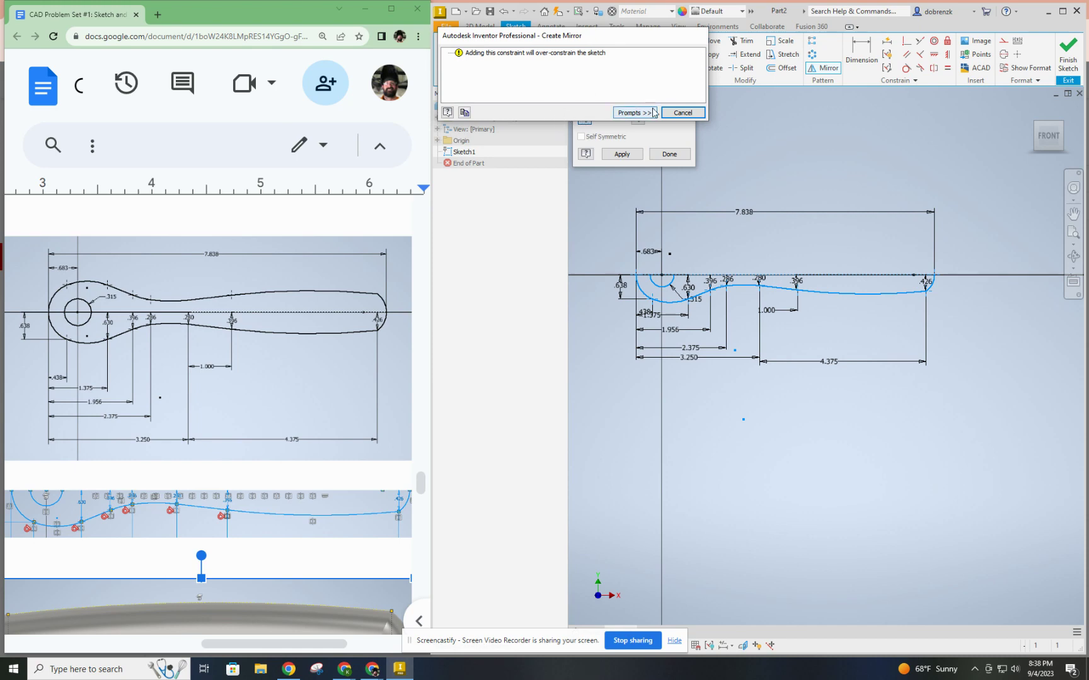
left_click(687, 113)
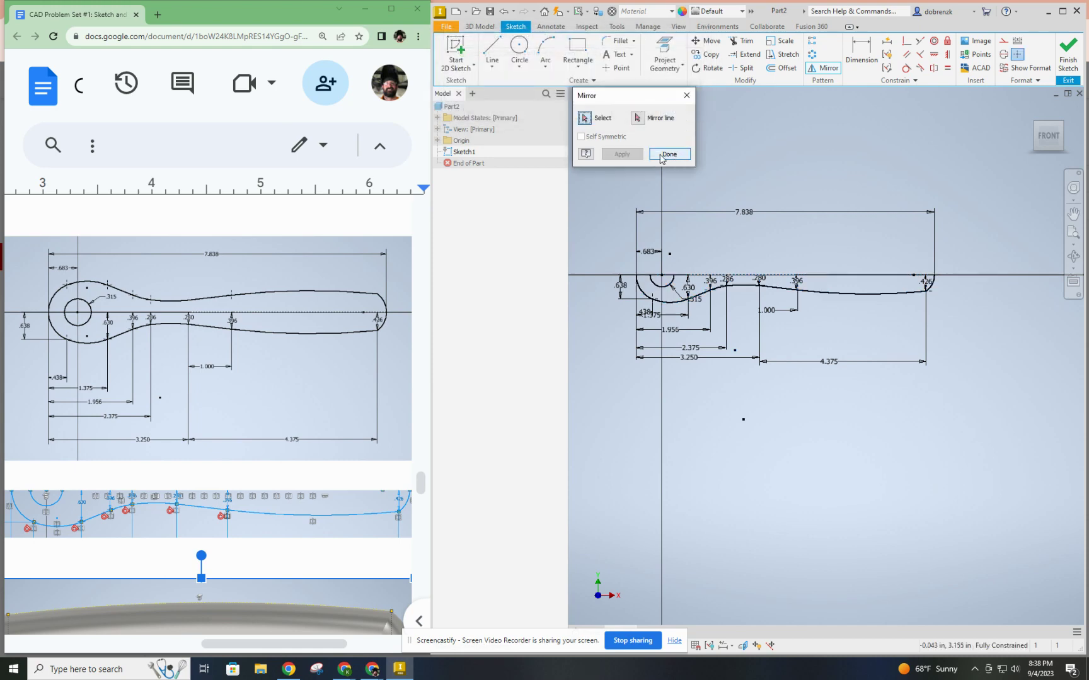
left_click(688, 95)
- Mirror the individually selected hole arc, head arcs, neck and grip curves, and end arc about the horizontal centerline
left_click(775, 312)
scroll(672, 302, "up", 3)
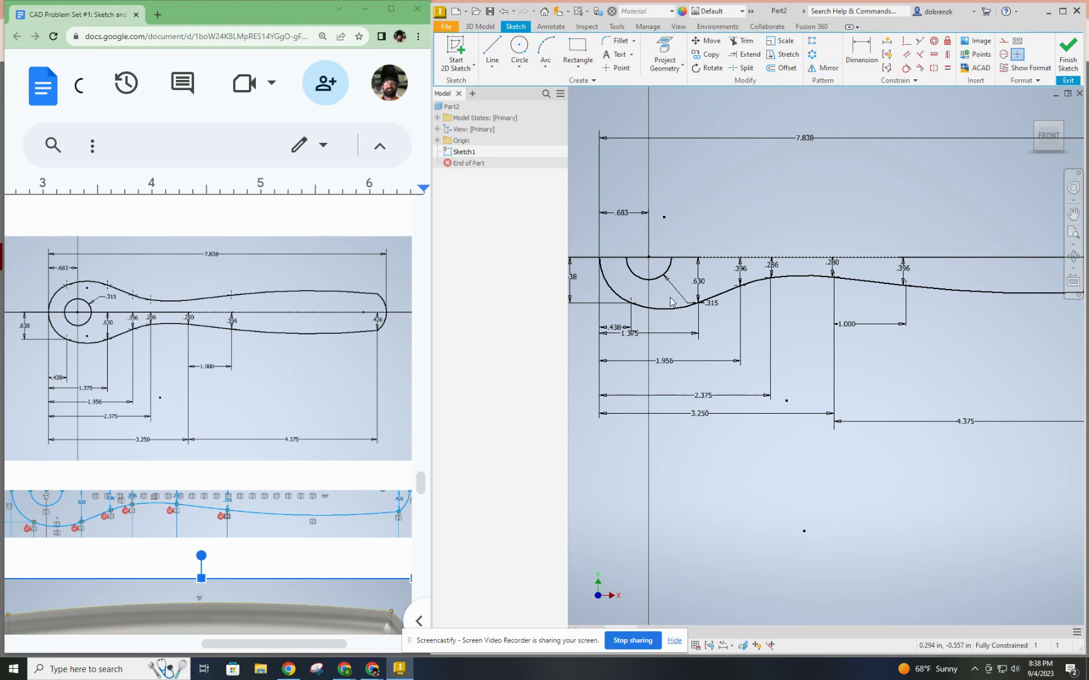
left_click(637, 275)
left_click(610, 290, "ctrl")
left_click(824, 67)
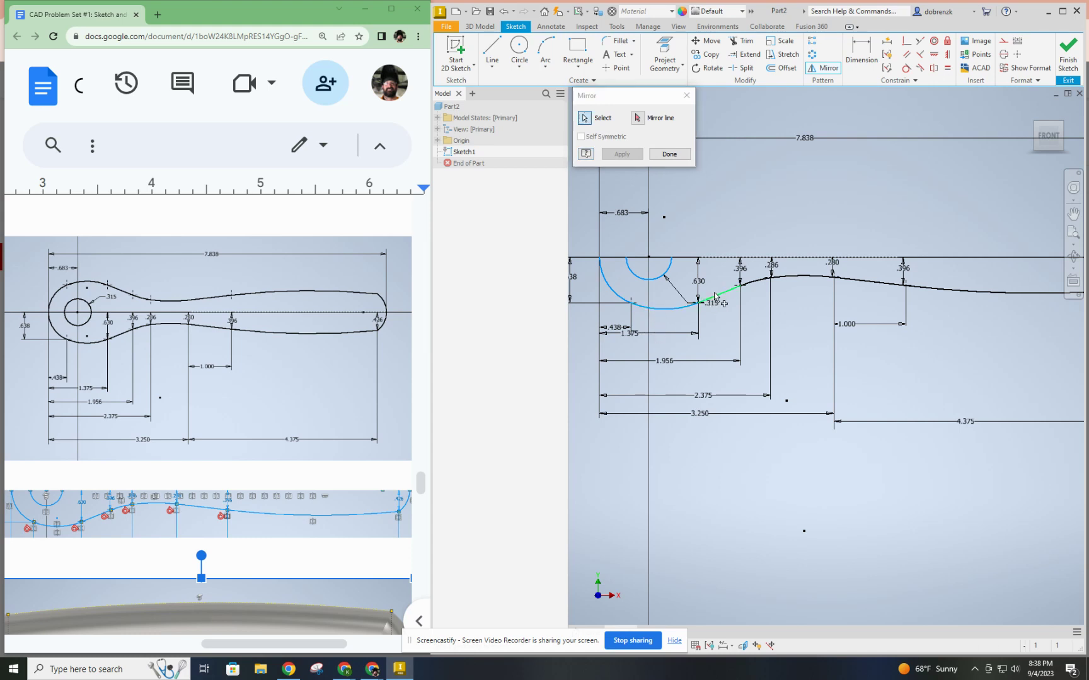
left_click(715, 296)
left_click(756, 280)
left_click(803, 276)
left_click(870, 281)
middle_click_drag(974, 318, 703, 324)
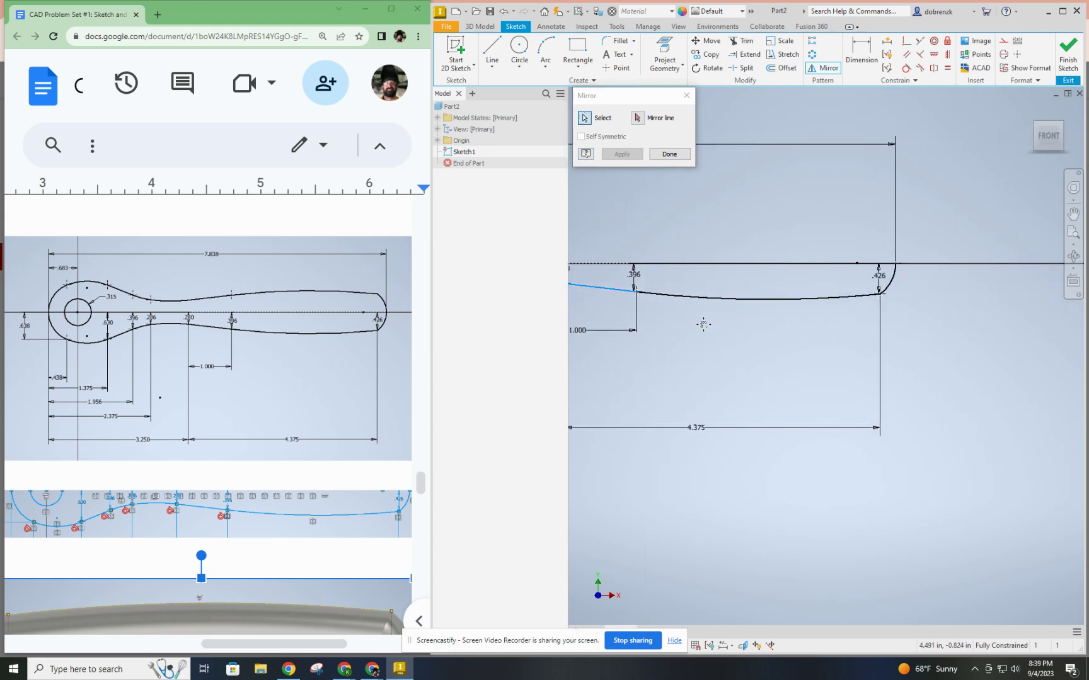
left_click(765, 299)
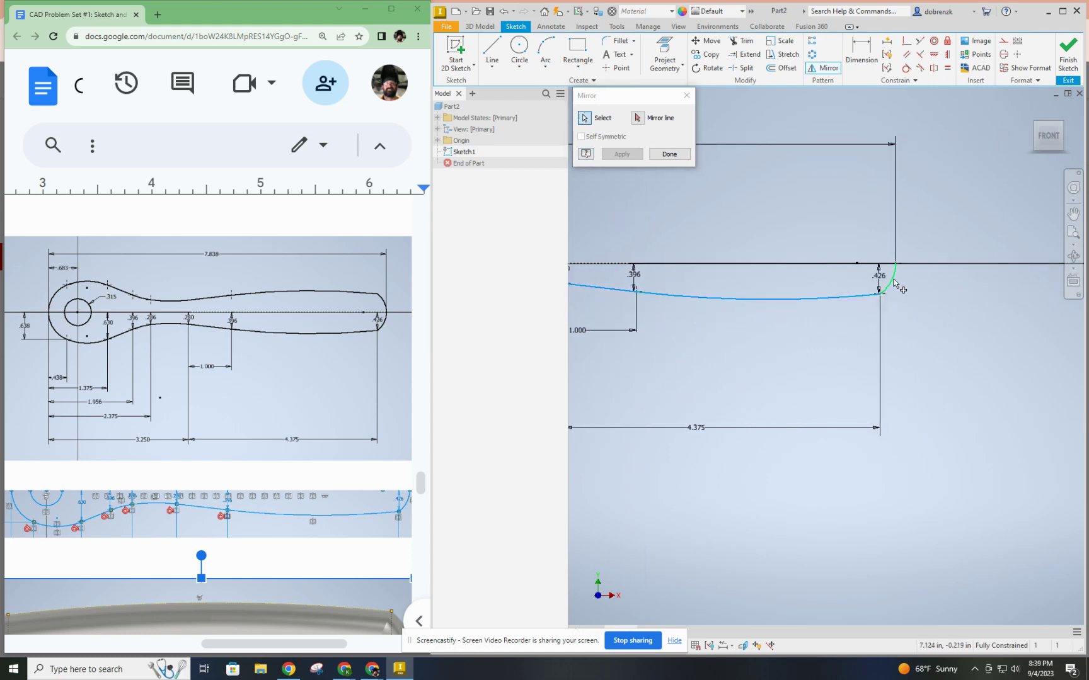
middle_click_drag(644, 352, 894, 365)
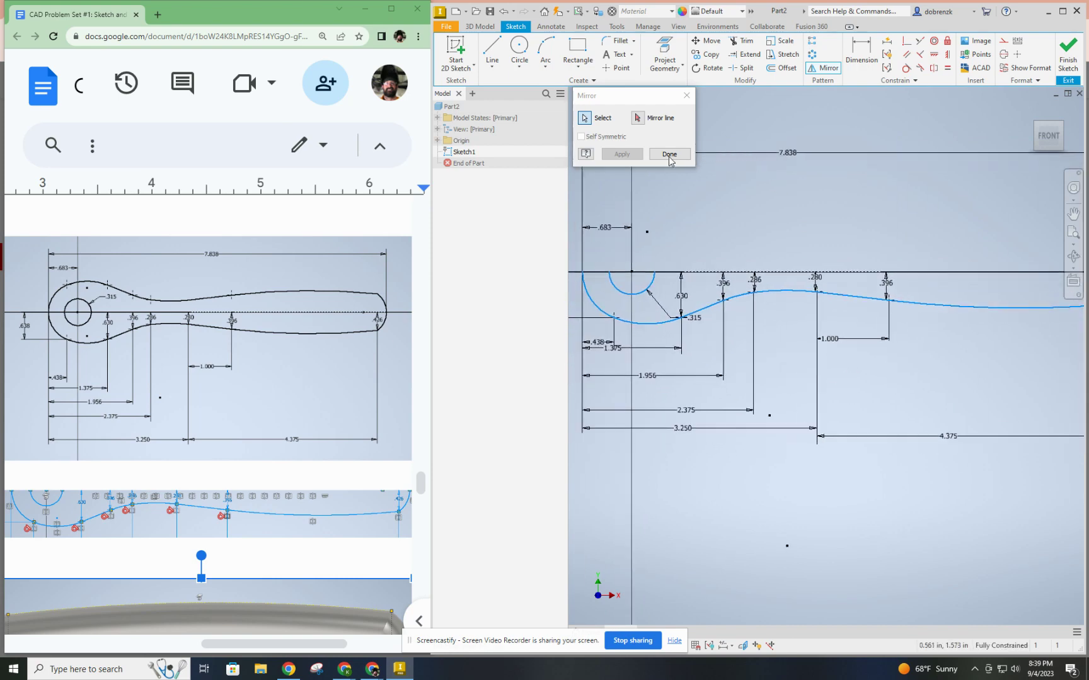
left_click(638, 118)
left_click(749, 273)
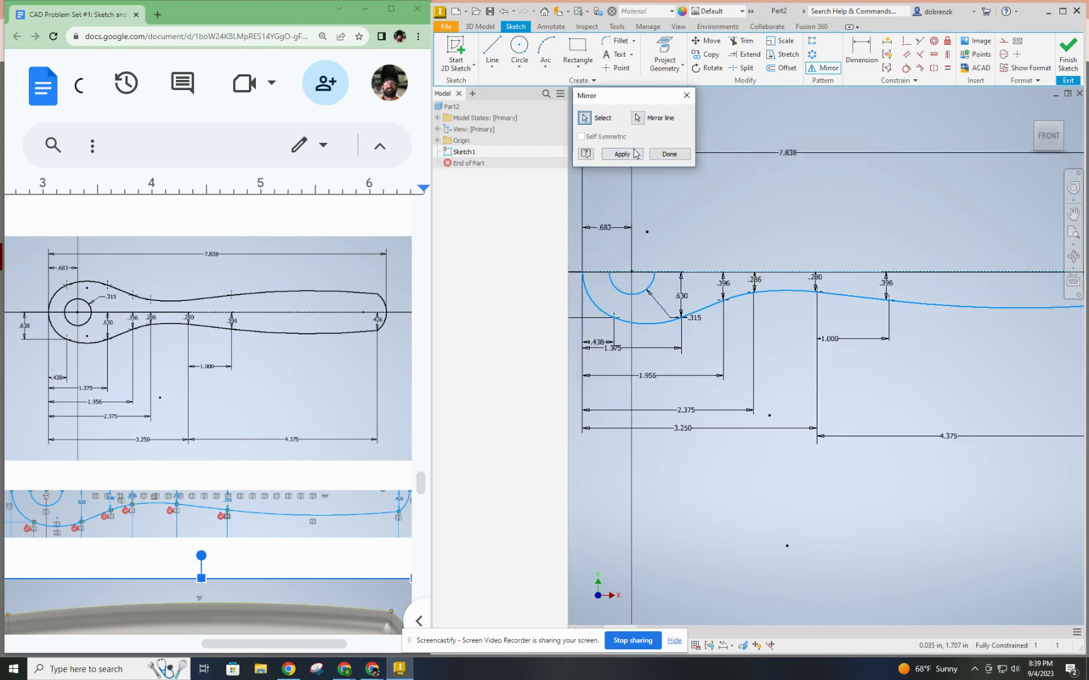
left_click(633, 153)
scroll(831, 359, "down", 2)
scroll(831, 359, "up", 2)
scroll(835, 351, "down", 2)
left_click(686, 157)
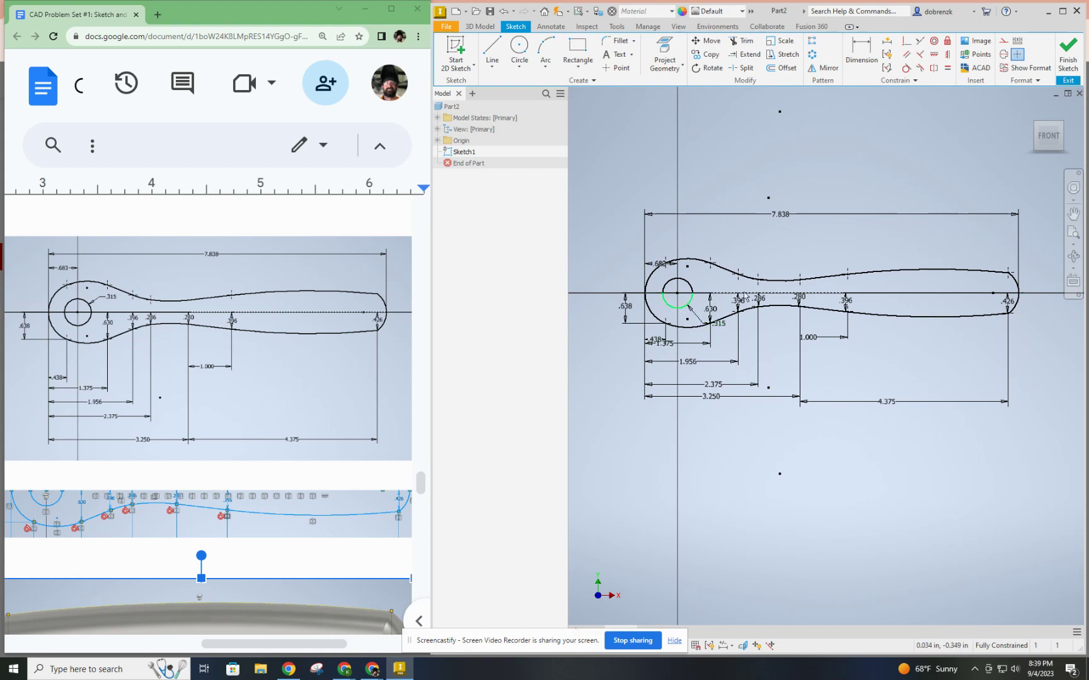
- Compare the full ratchet outline with the reference drawing and review the images below it in the problem set
scroll(937, 441, "down", 2)
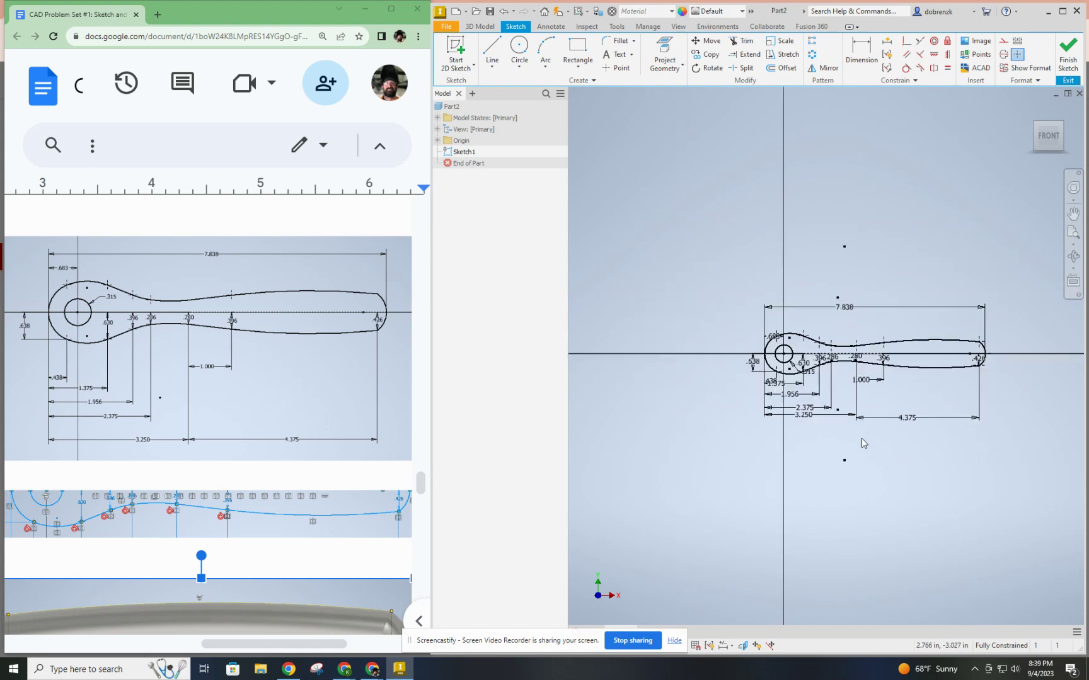
scroll(869, 431, "up", 3)
mouse_move(869, 432)
middle_mouse_down()
mouse_move(783, 454)
mouse_move(814, 449)
mouse_move(799, 454)
middle_mouse_up()
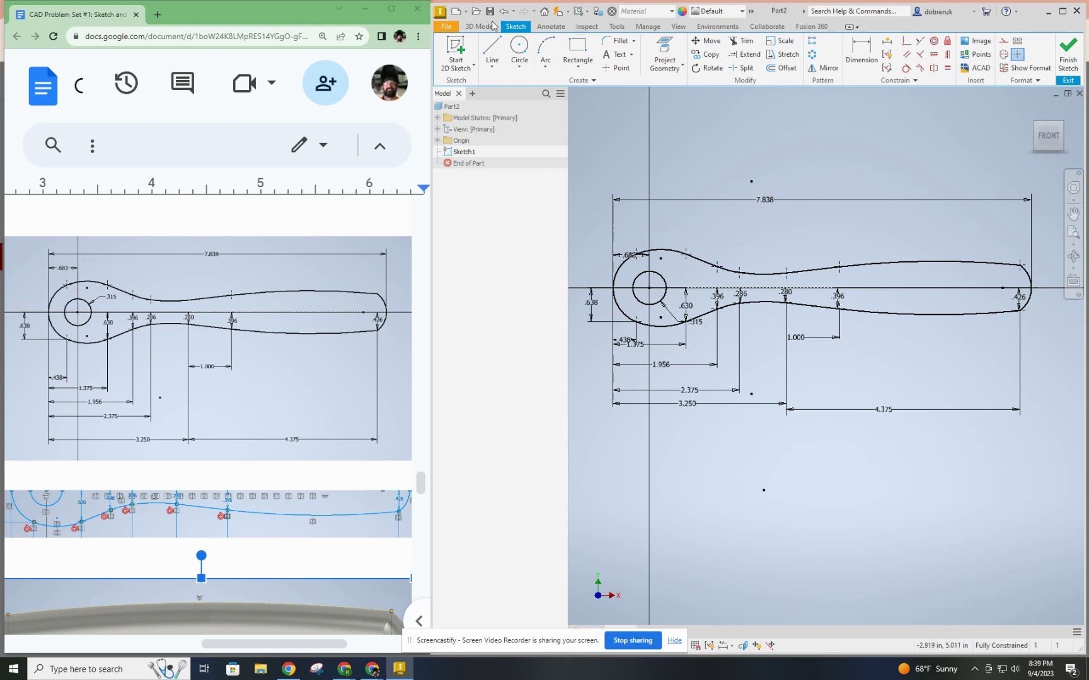
scroll(262, 354, "down", 5)
scroll(263, 354, "up", 3)
scroll(263, 354, "up", 1)
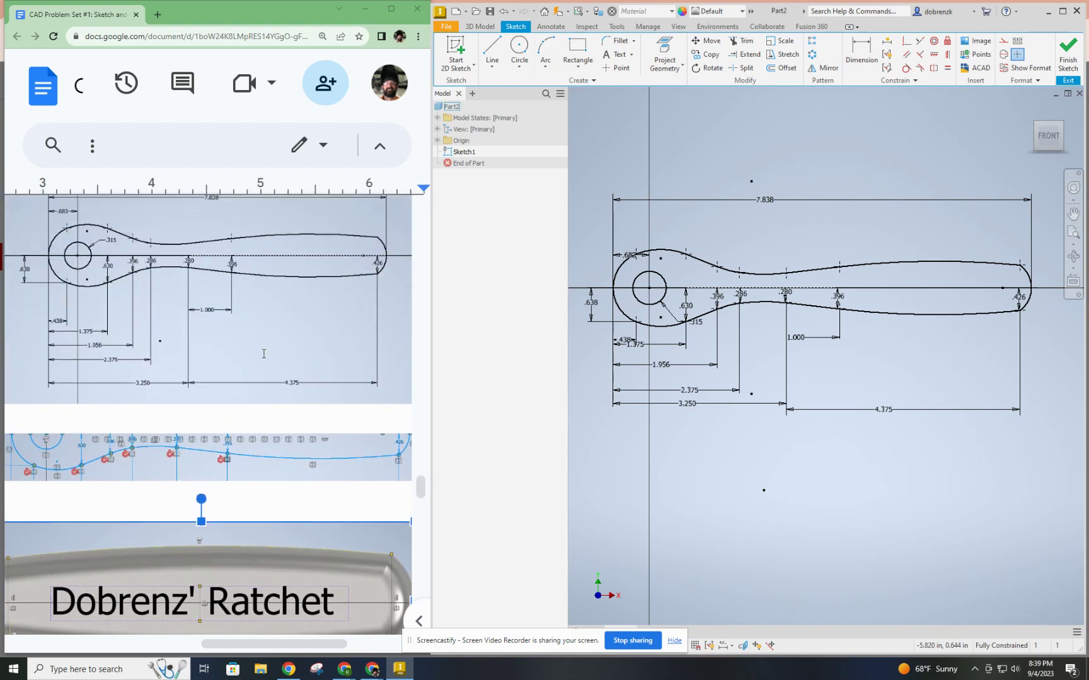